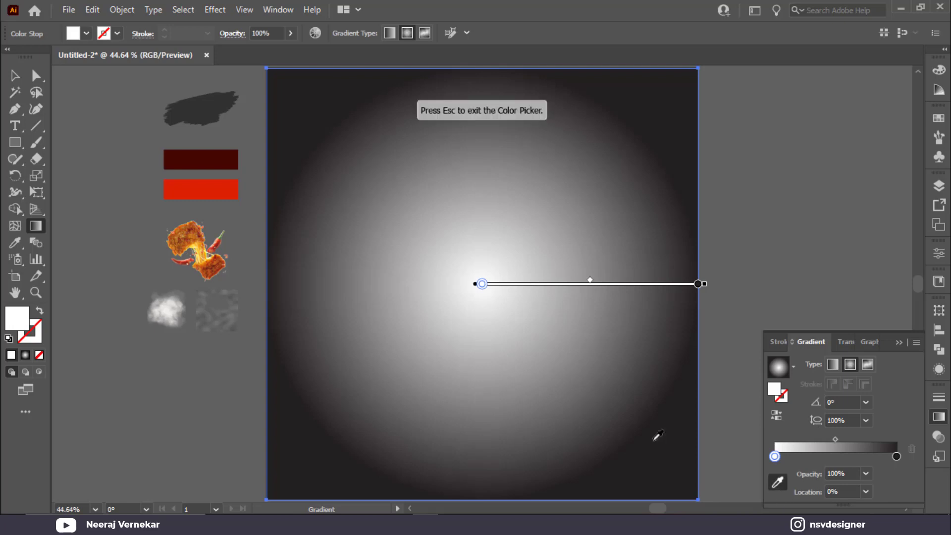
Give the background a radial gradient, bright red centre to dark red edges, stretched outward.
left_click(226, 193)
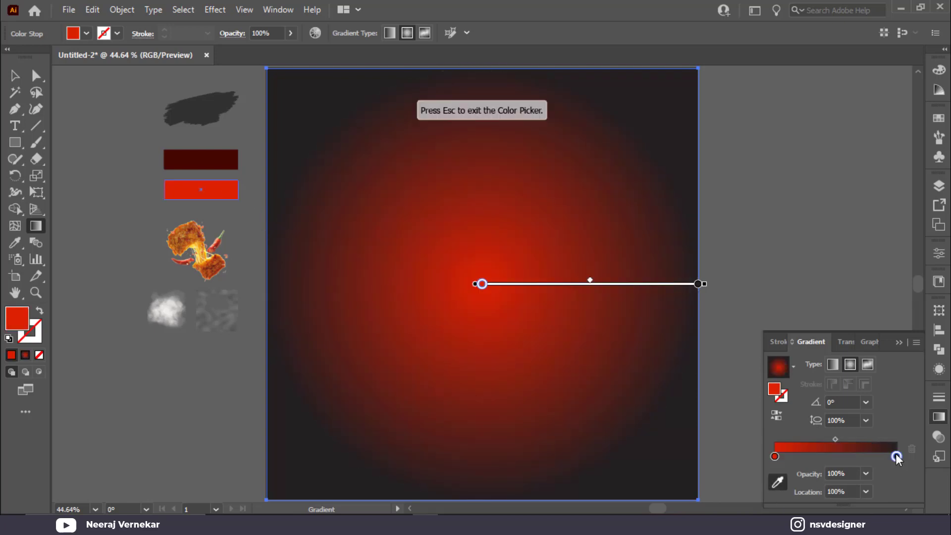
left_click(232, 161)
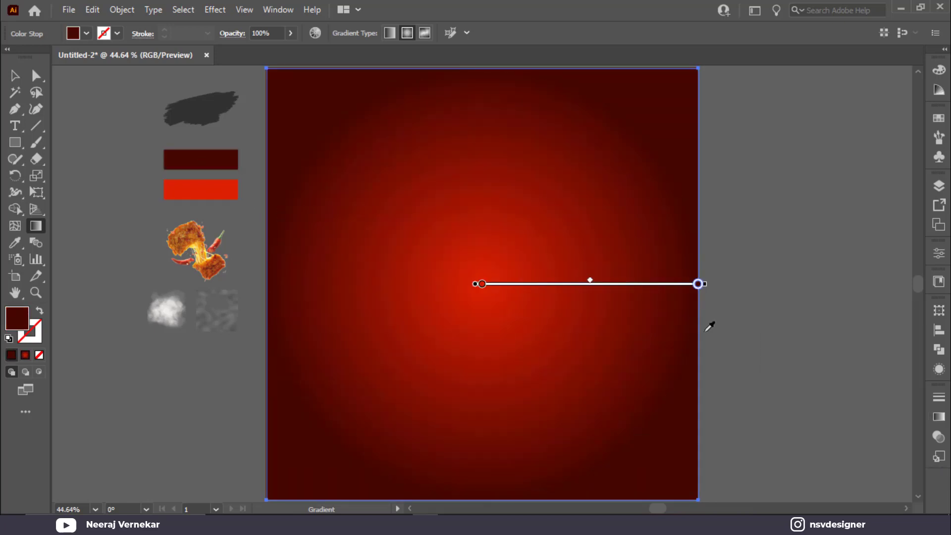
left_click(15, 75)
key("g")
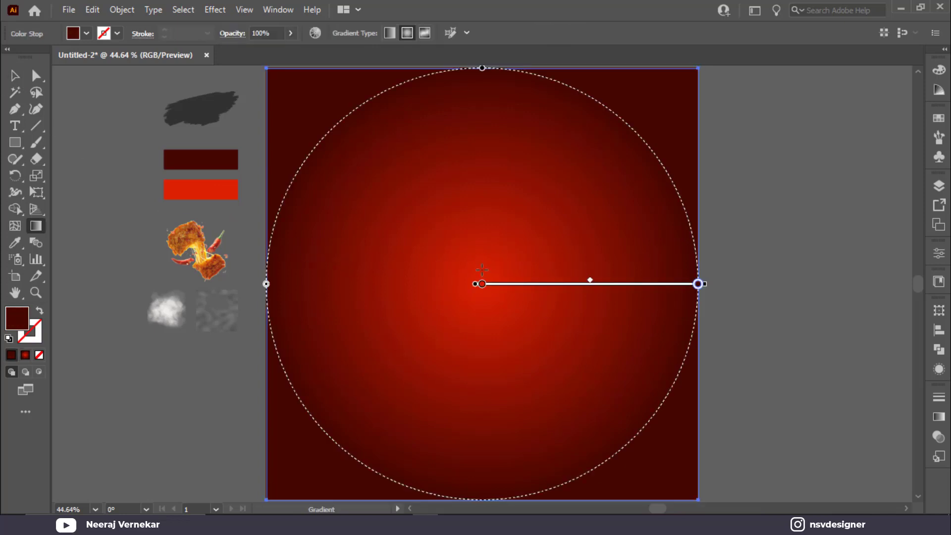
mouse_move(479, 271)
left_mouse_down()
mouse_move(703, 277)
mouse_move(722, 301)
left_mouse_up()
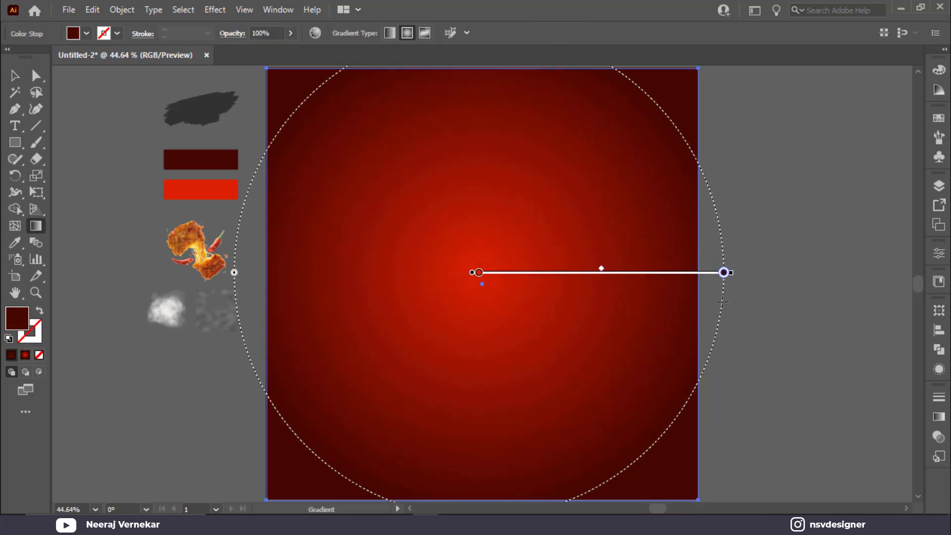
left_click(15, 76)
left_click(783, 221)
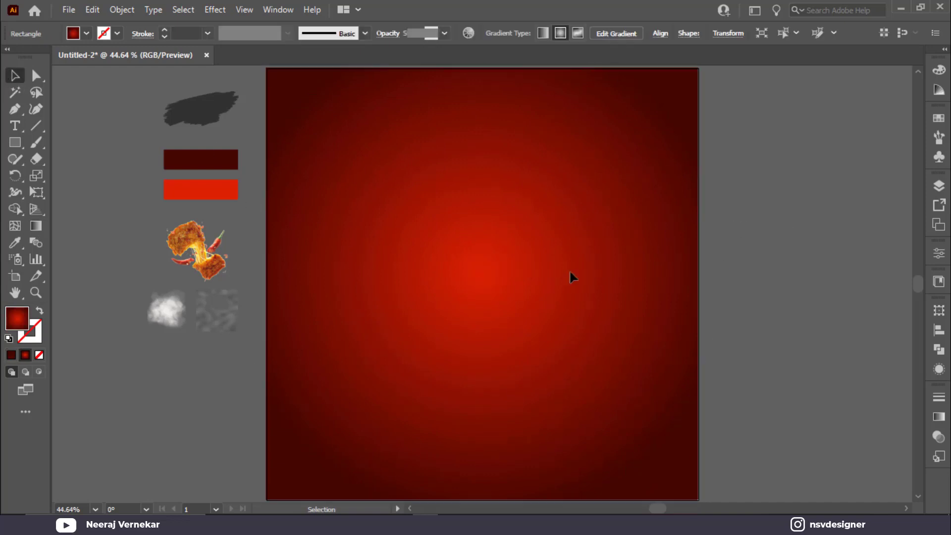
Select the two texture images beside the artboard and bring them forward one step.
left_click(15, 143)
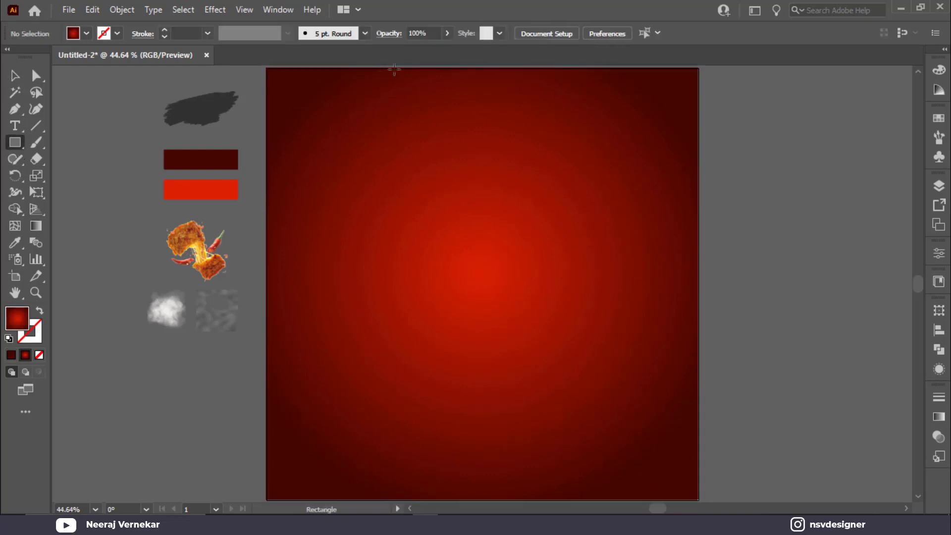
left_click_drag(394, 69, 416, 340)
key("ctrl+z")
left_click(17, 81)
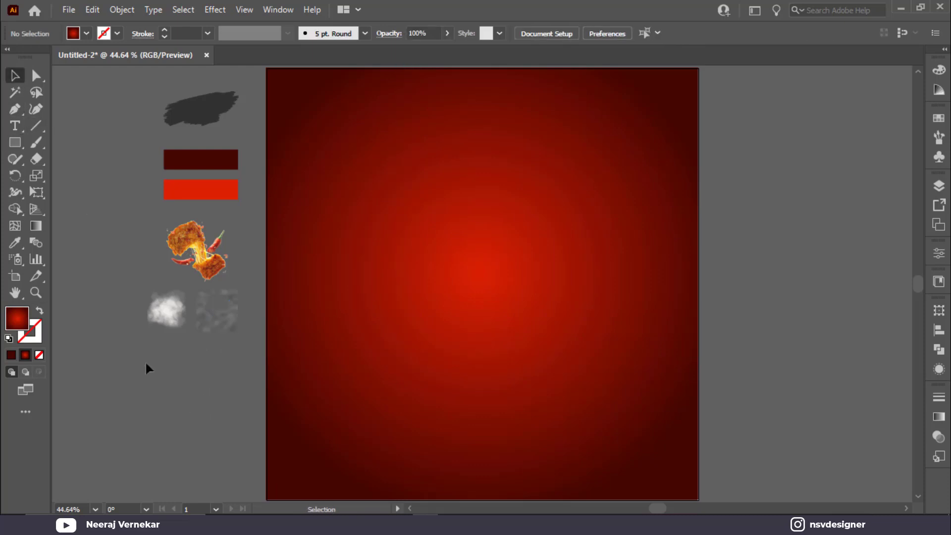
left_click_drag(144, 361, 235, 312)
right_click(235, 312)
mouse_move(307, 412)
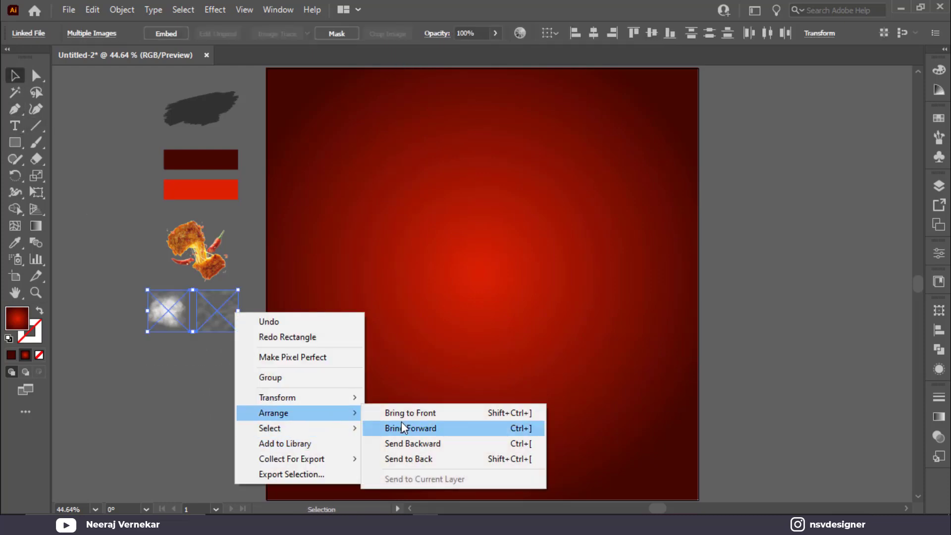
left_click(401, 423)
Bring both texture images to the front, above the background.
left_click(277, 406)
right_click(223, 324)
left_click(200, 359)
left_click_drag(155, 389, 698, 500)
right_click(231, 330)
mouse_move(277, 427)
left_click(429, 428)
left_click(221, 350)
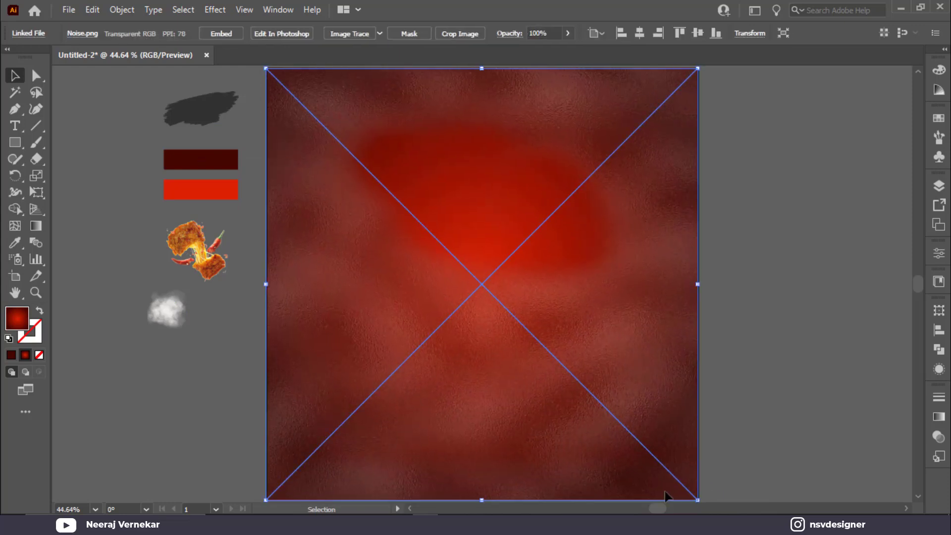
Set the Noise.png texture's blend mode to Overlay.
left_click(940, 438)
left_click(799, 413)
left_click(809, 265)
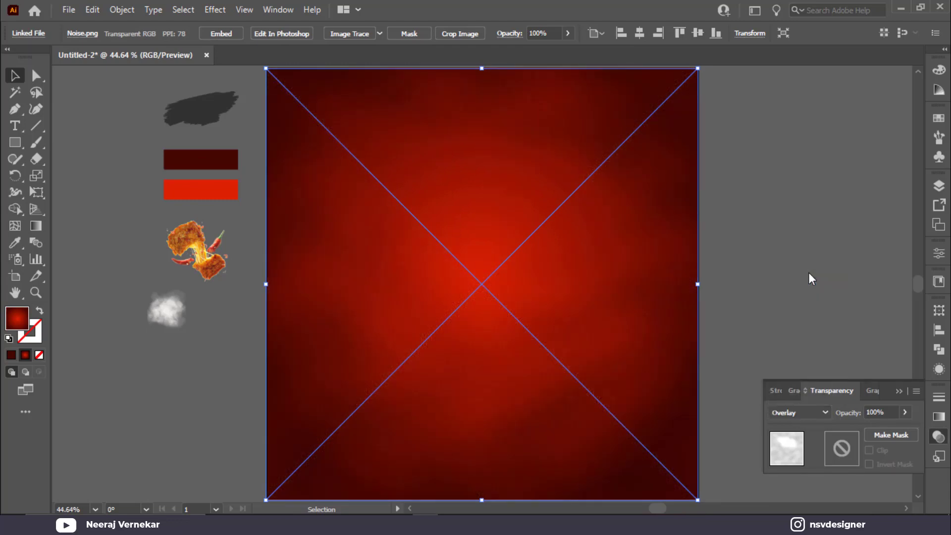
left_click(900, 392)
left_click(831, 352)
Bring the smoke image to the front and scale it to cover the whole artboard.
left_click(173, 313)
right_click(173, 313)
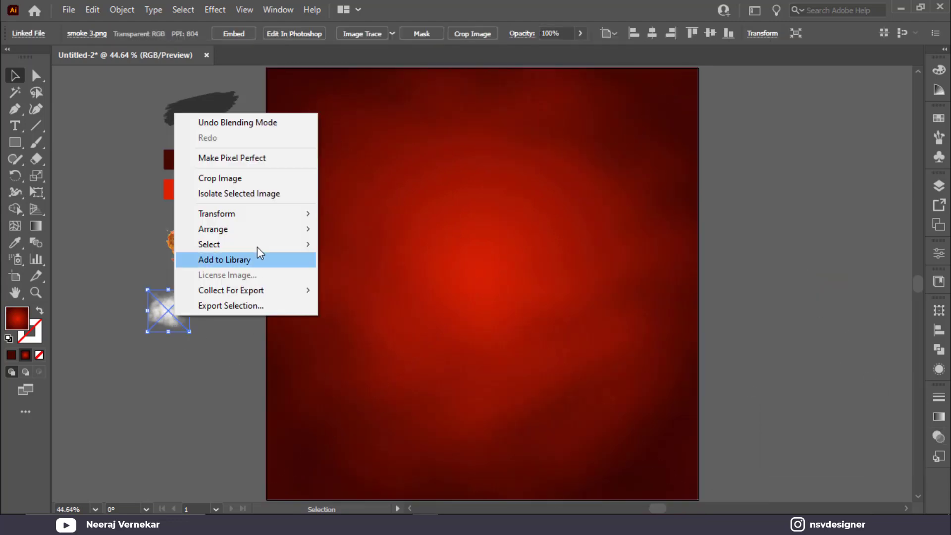
mouse_move(277, 228)
left_click(384, 227)
left_click_drag(160, 304, 268, 79)
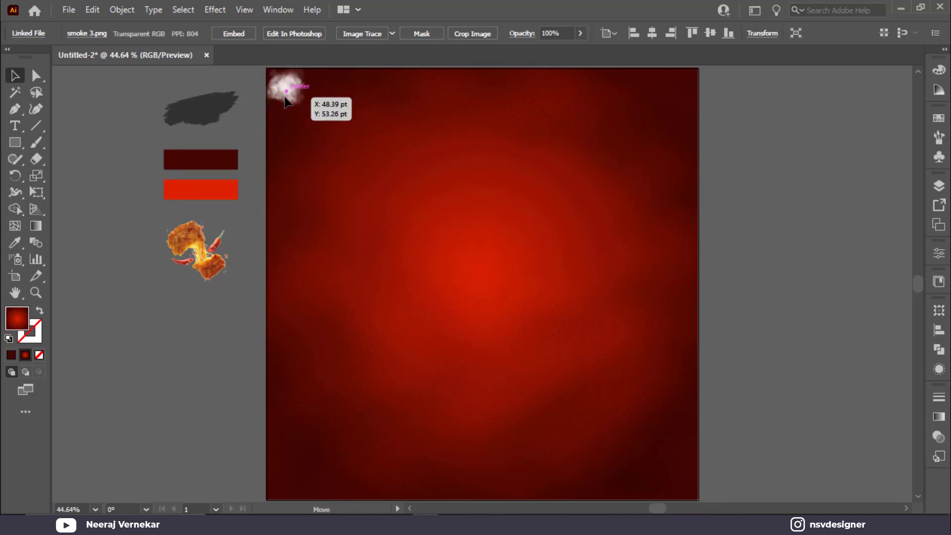
left_click_drag(308, 110, 698, 499)
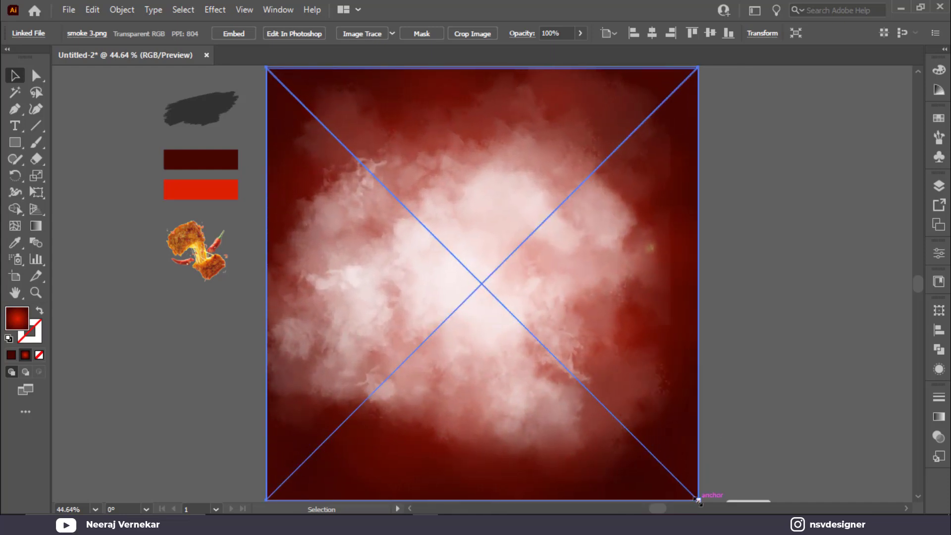
Try Overlay, then Soft Light, as the smoke image's blend mode.
left_click(938, 436)
left_click(812, 407)
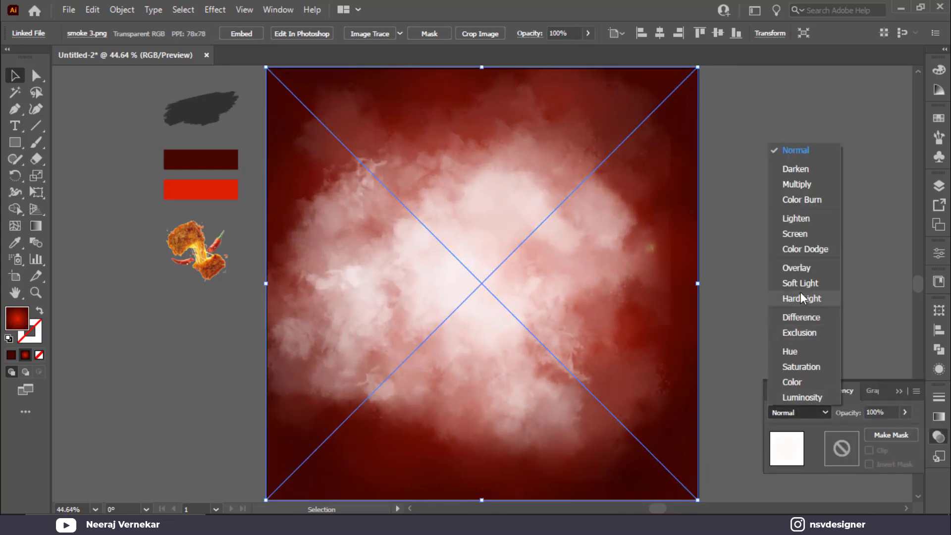
left_click(804, 269)
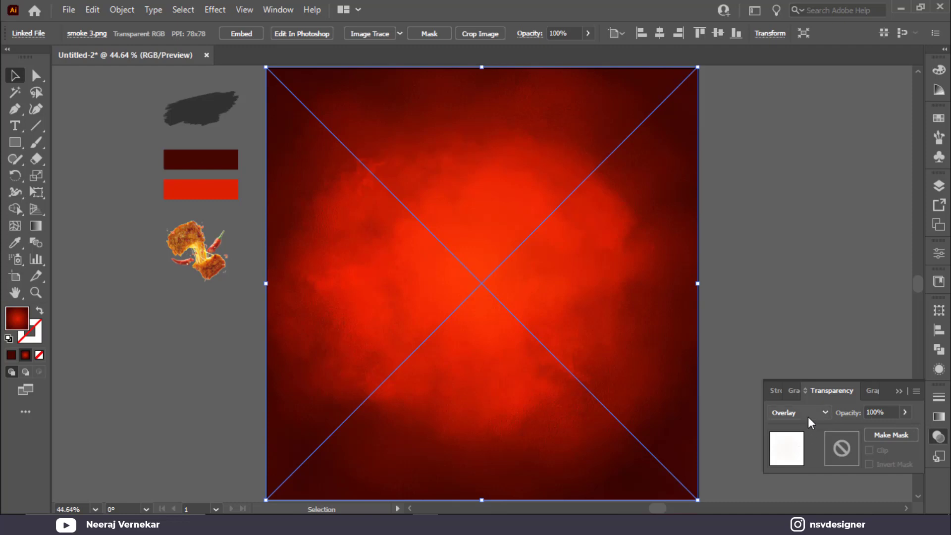
left_click(807, 417)
left_click(794, 284)
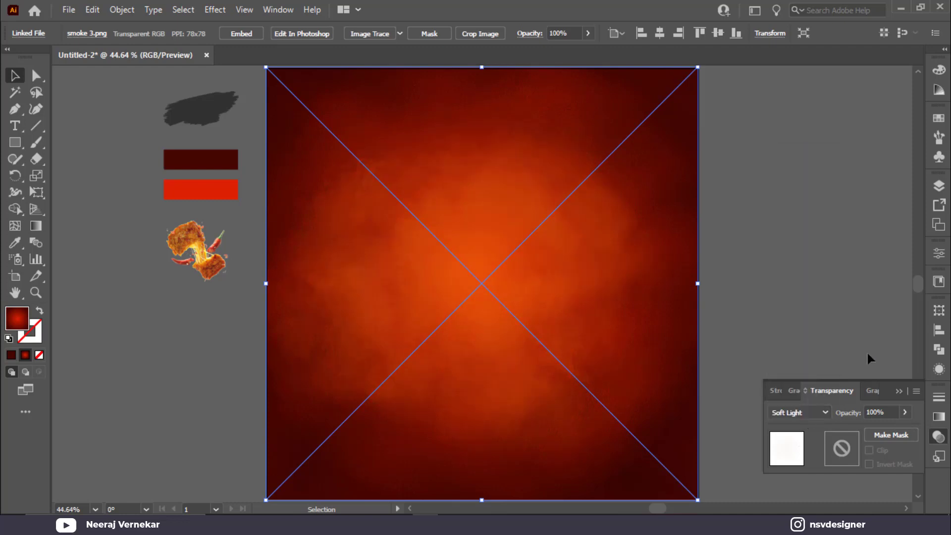
left_click(814, 415)
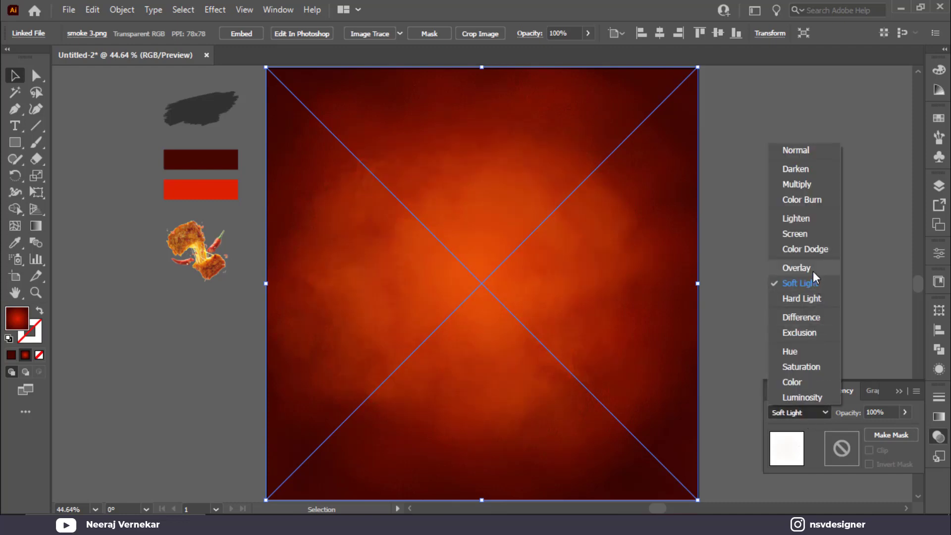
left_click(908, 293)
left_click(898, 390)
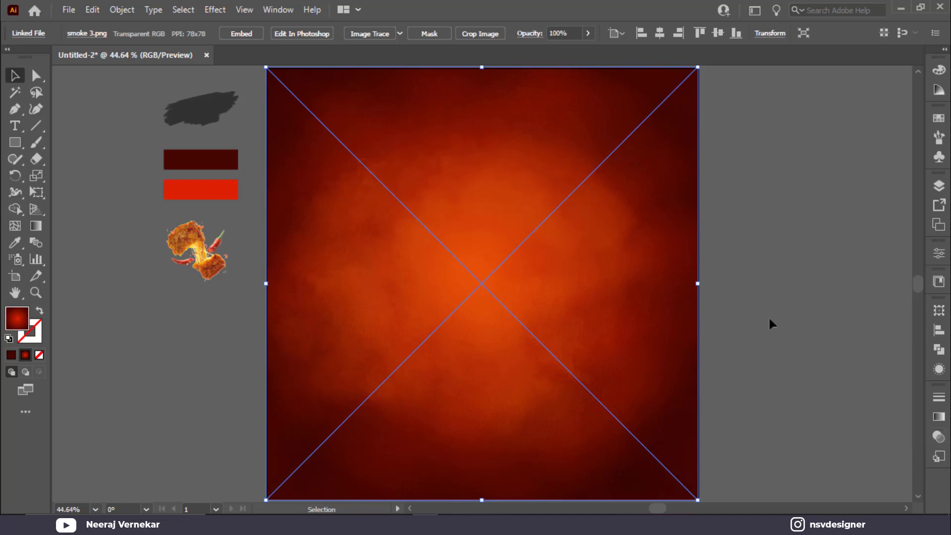
left_click(769, 320)
Set the smoke image back to Overlay at 64% opacity.
left_click(10, 145)
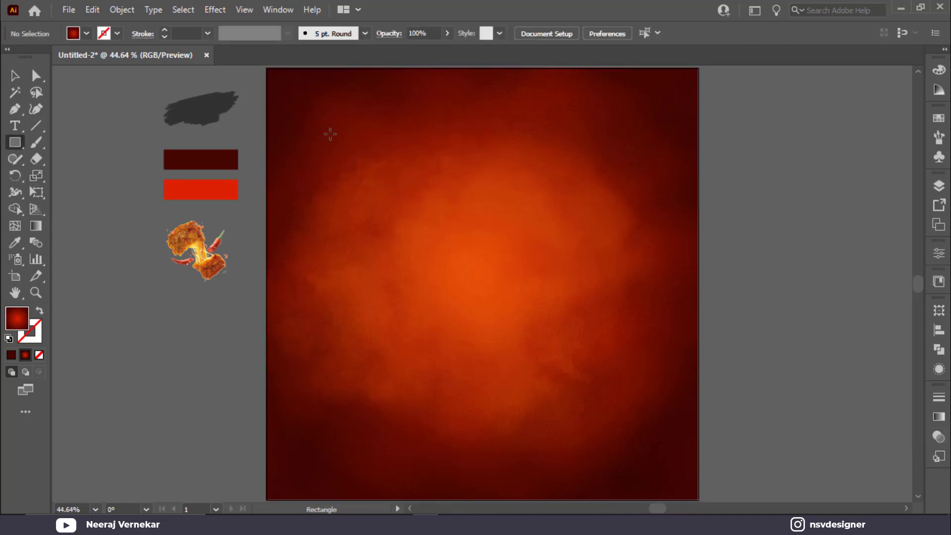
left_click(15, 76)
left_click(476, 288)
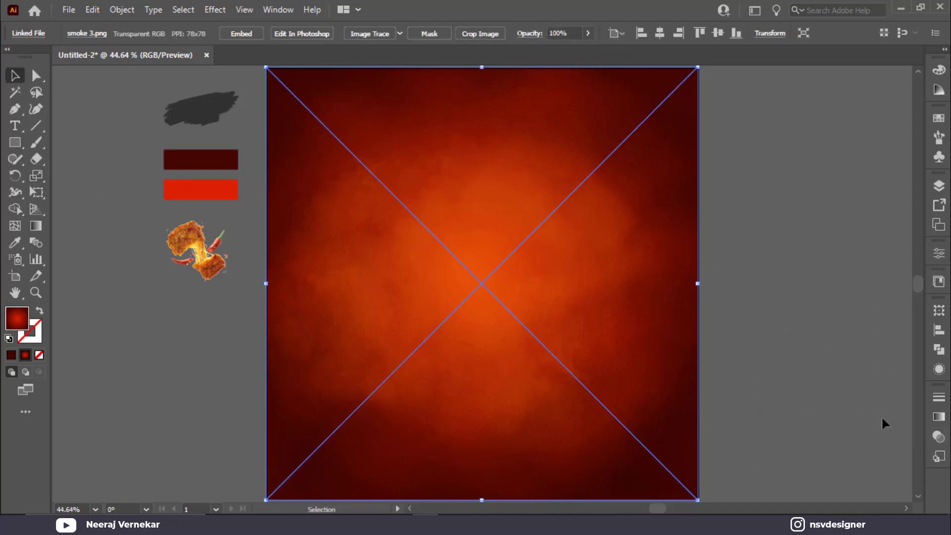
left_click(938, 438)
left_click(794, 413)
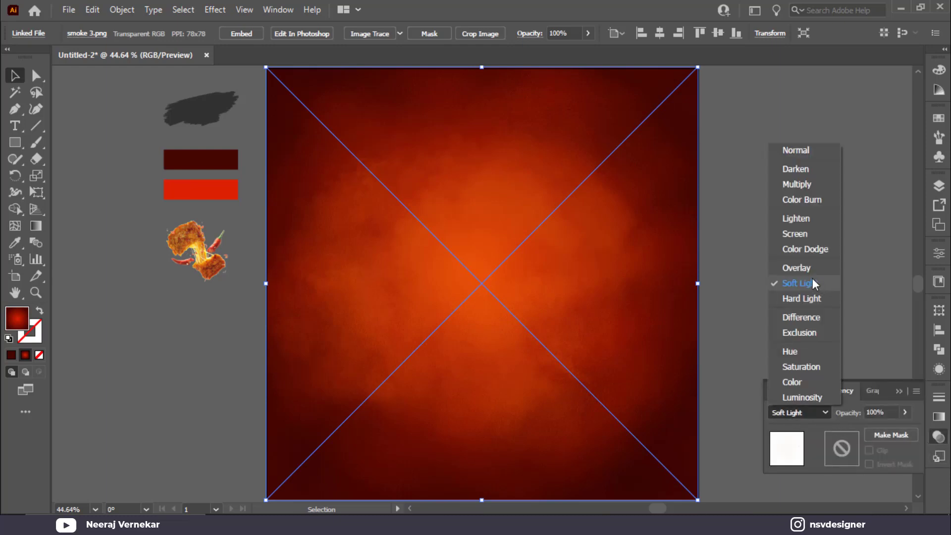
left_click(810, 269)
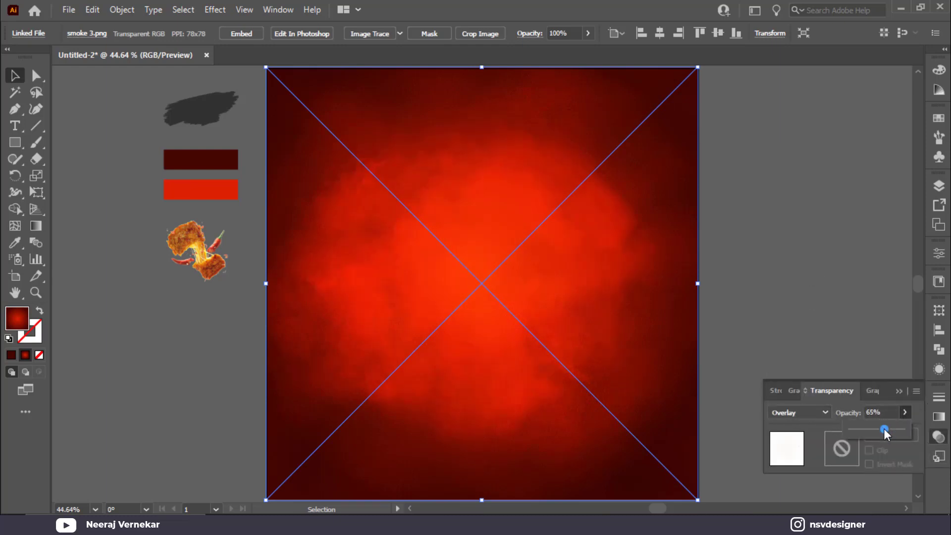
left_click_drag(884, 429, 883, 429)
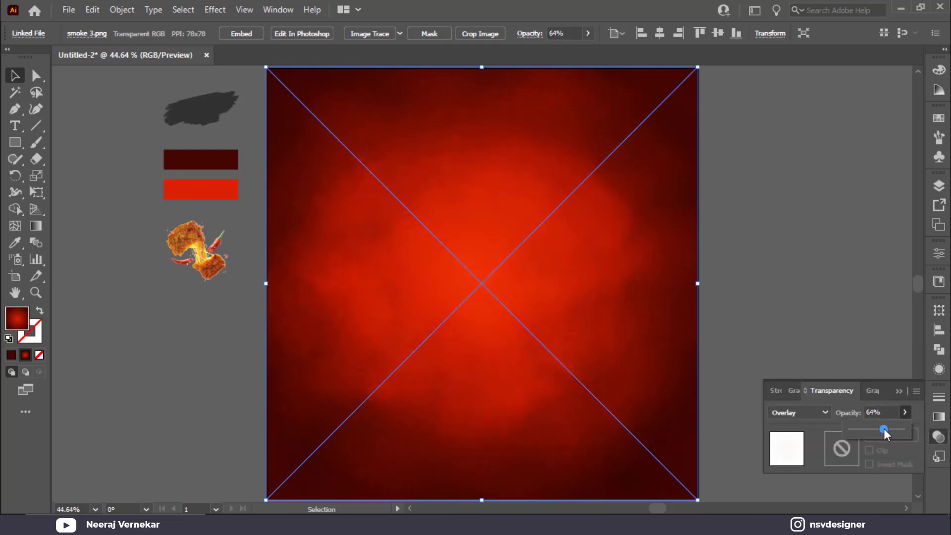
left_click(815, 292)
Draw a tall, narrow white bar hanging from the top edge.
key("m")
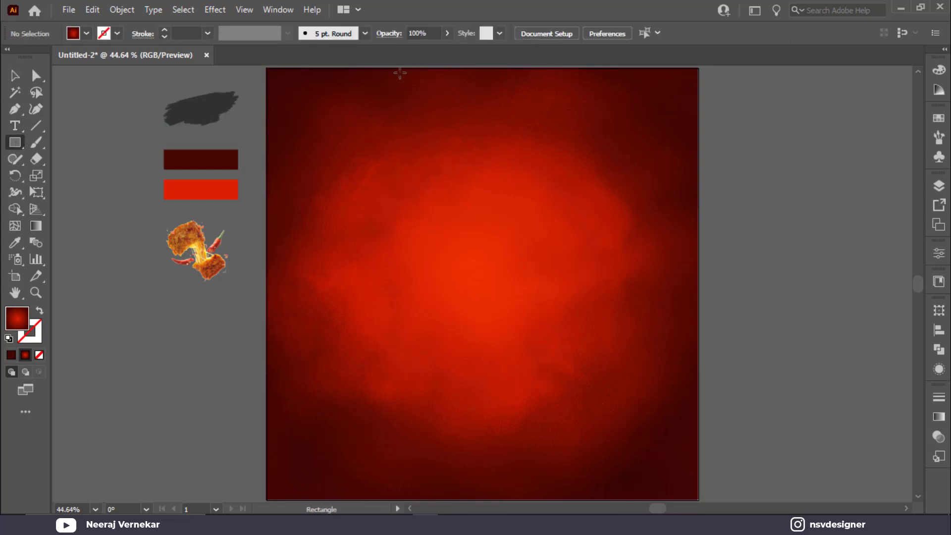
left_click_drag(399, 68, 419, 342)
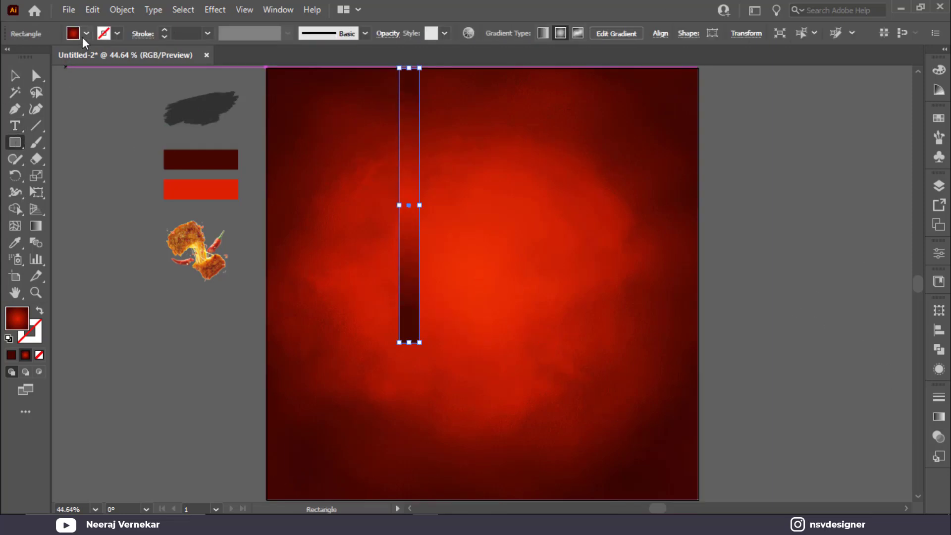
left_click(85, 34)
left_click(32, 59)
key("Escape")
key("v")
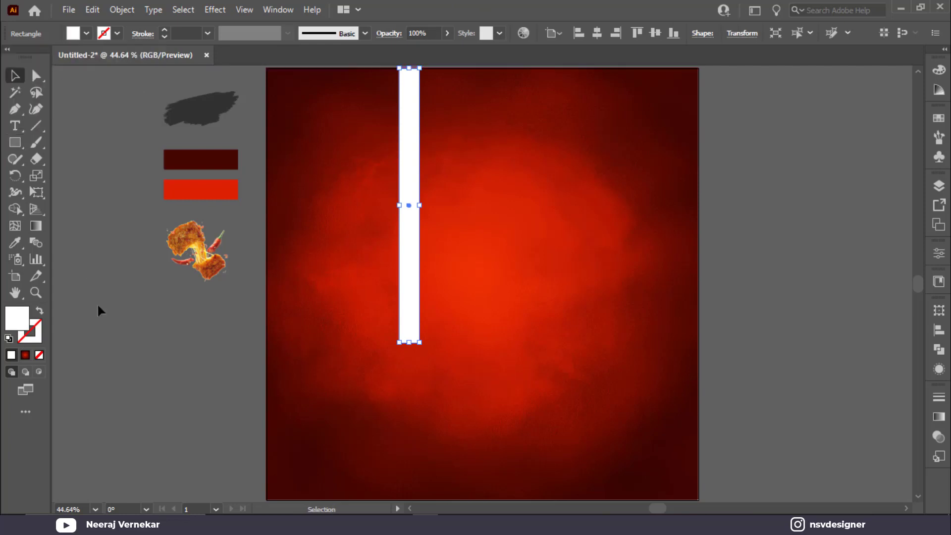
left_click(97, 302)
left_click(407, 267)
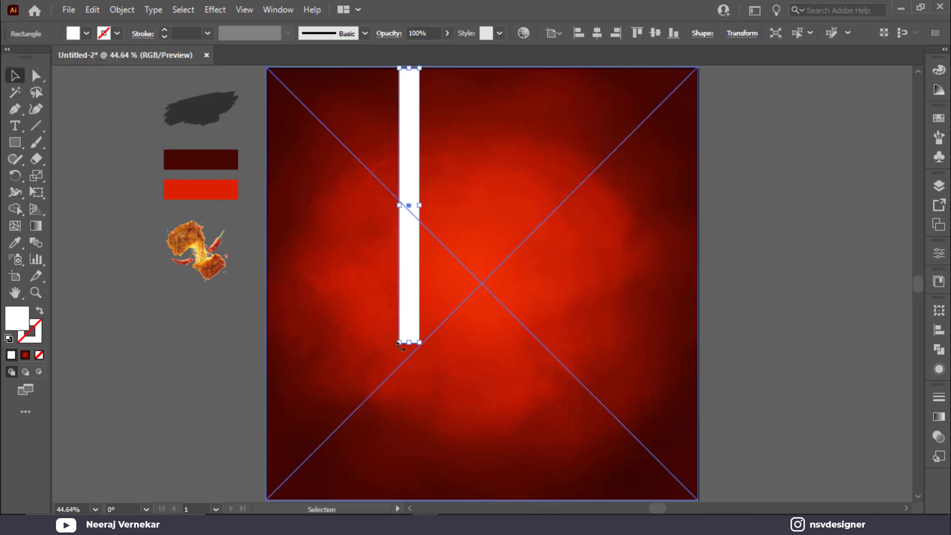
Widen the bar to about 63 pt and make two copies spaced 117.74 pt apart.
left_click_drag(420, 205, 427, 206)
left_click_drag(410, 246, 461, 248)
key("ctrl+d")
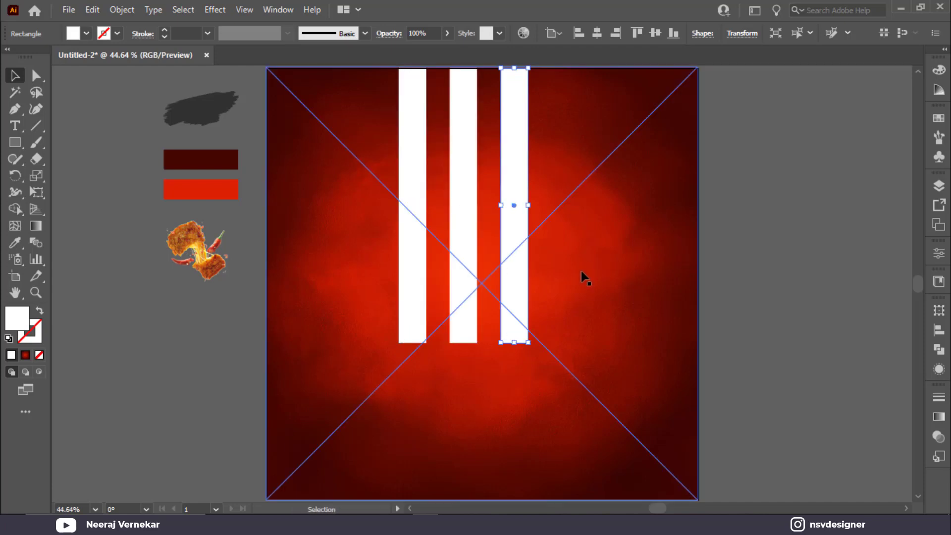
left_click(622, 329)
key("ctrl+2")
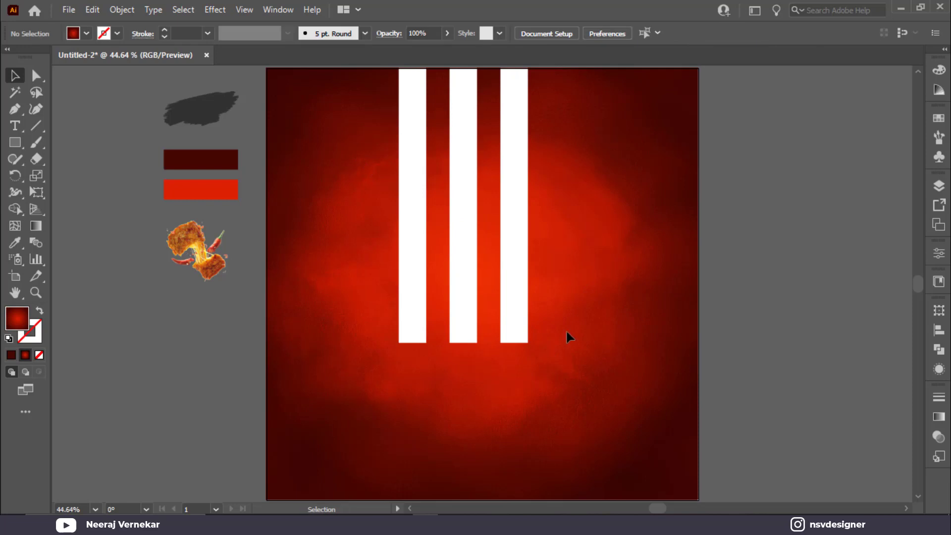
Group the three white bars and centre the group horizontally on the artboard.
left_click_drag(375, 298, 376, 297)
left_click_drag(460, 310, 468, 309)
key("a")
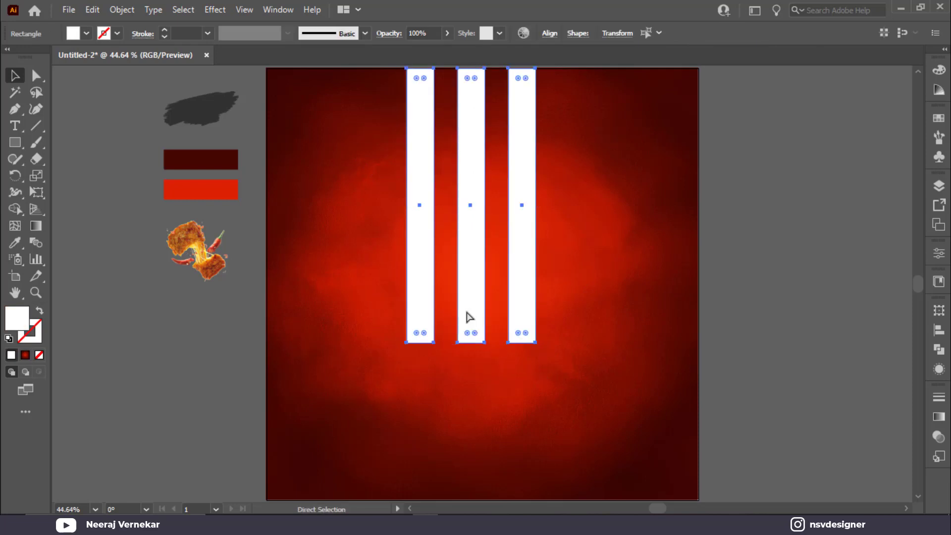
key("v")
key("ctrl+g")
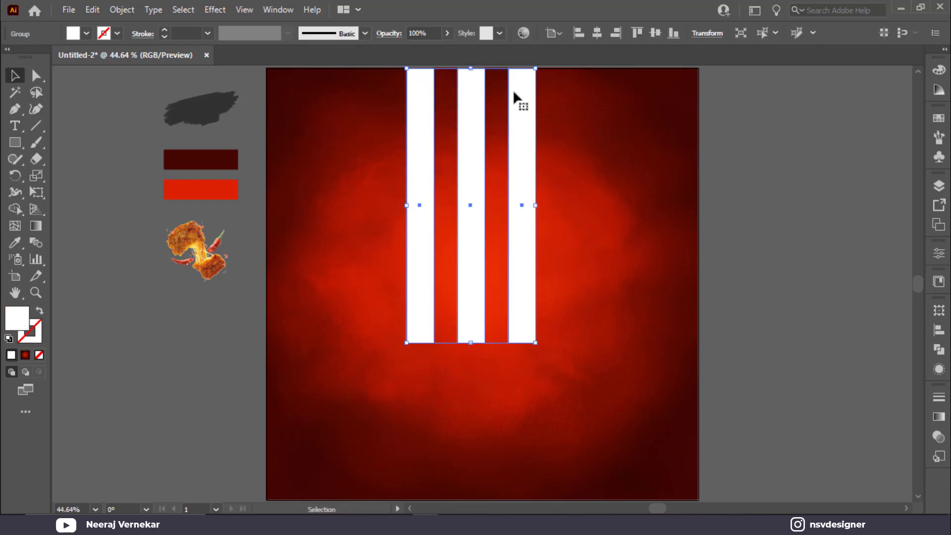
left_click(596, 33)
left_click(633, 318)
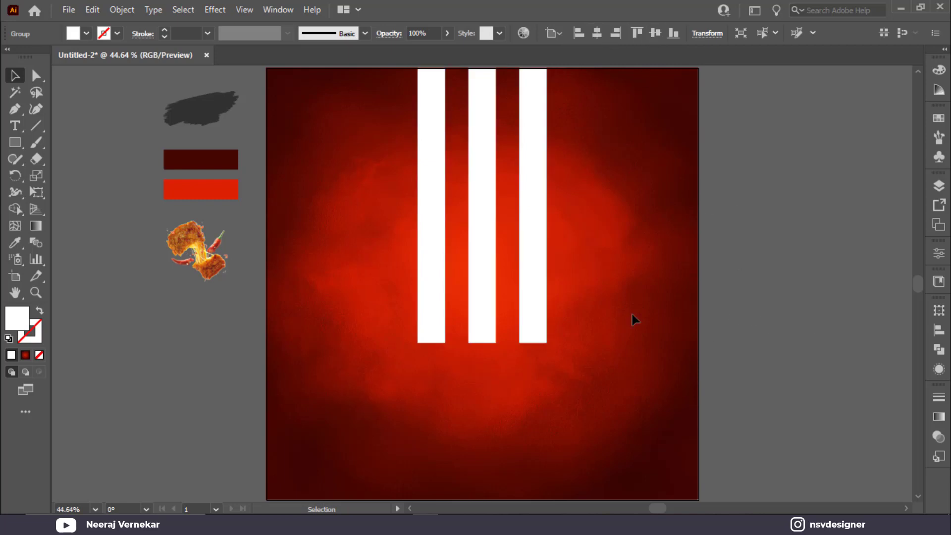
left_click(540, 257)
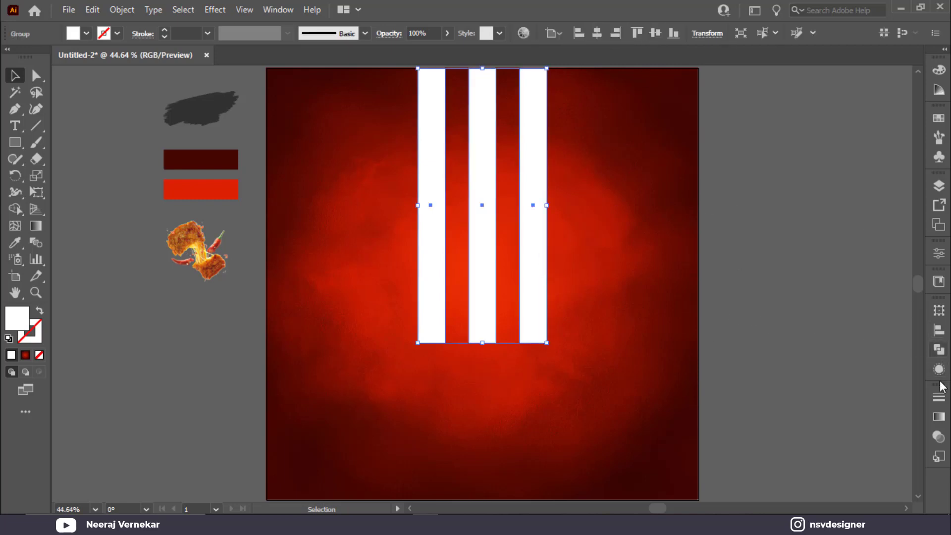
Apply the White, Black gradient preset to the bars at a 90° angle.
left_click(939, 417)
left_click(794, 367)
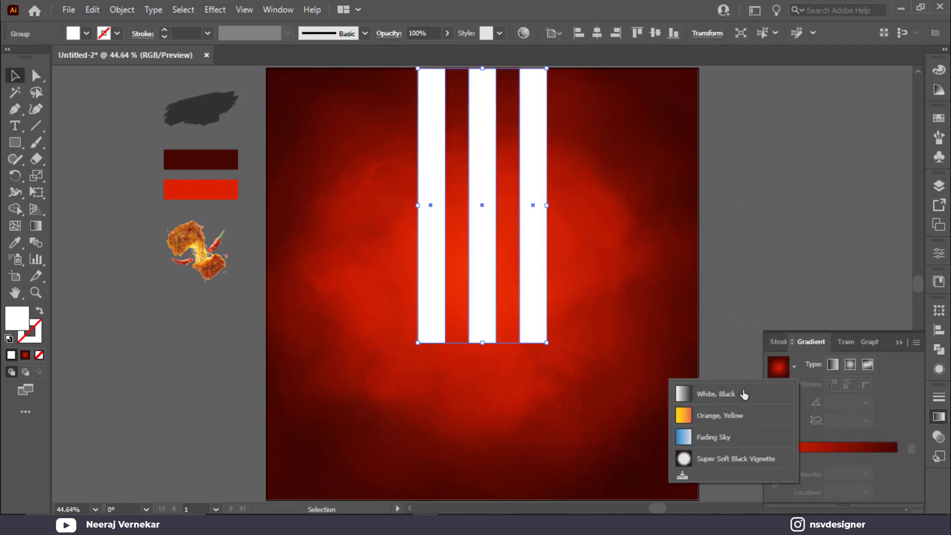
left_click(741, 394)
left_click(866, 401)
left_click(882, 197)
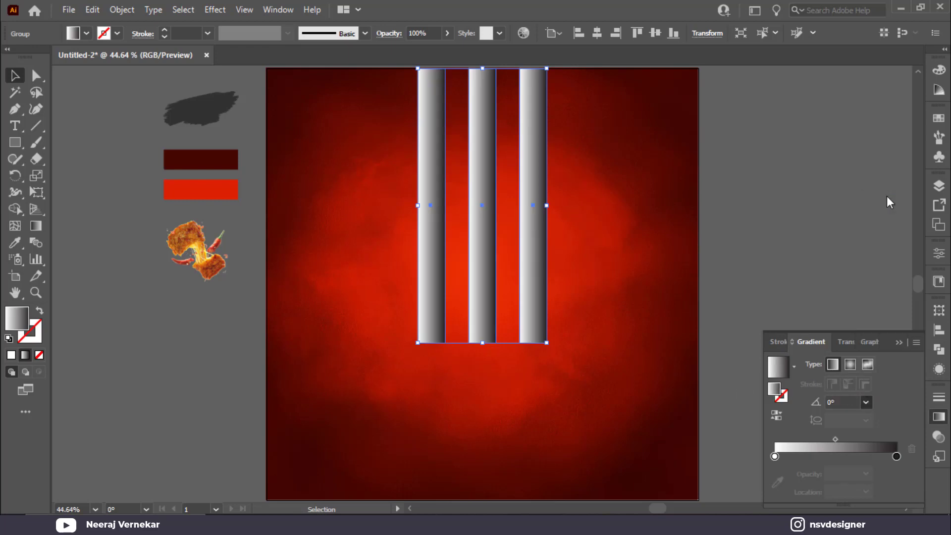
Set the bars' blend mode to Overlay.
left_click(845, 340)
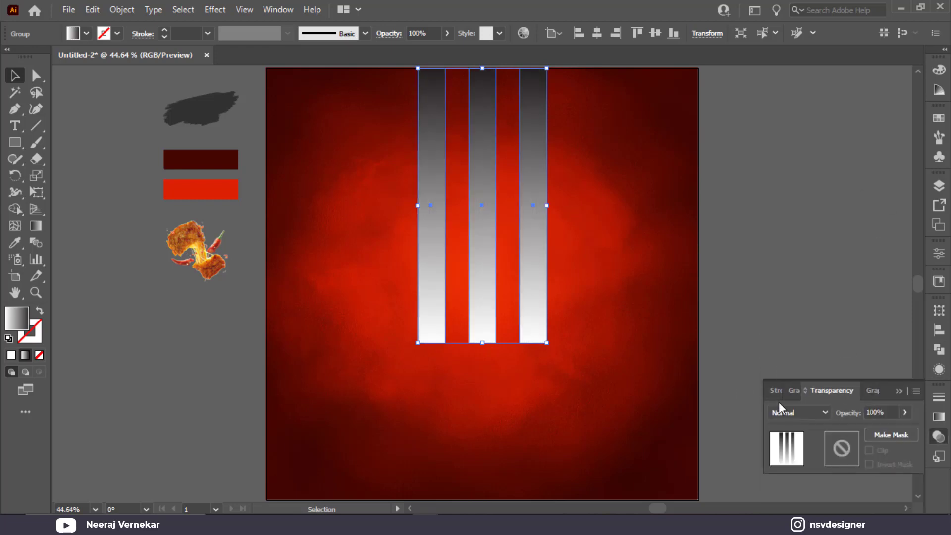
left_click(782, 410)
left_click(823, 270)
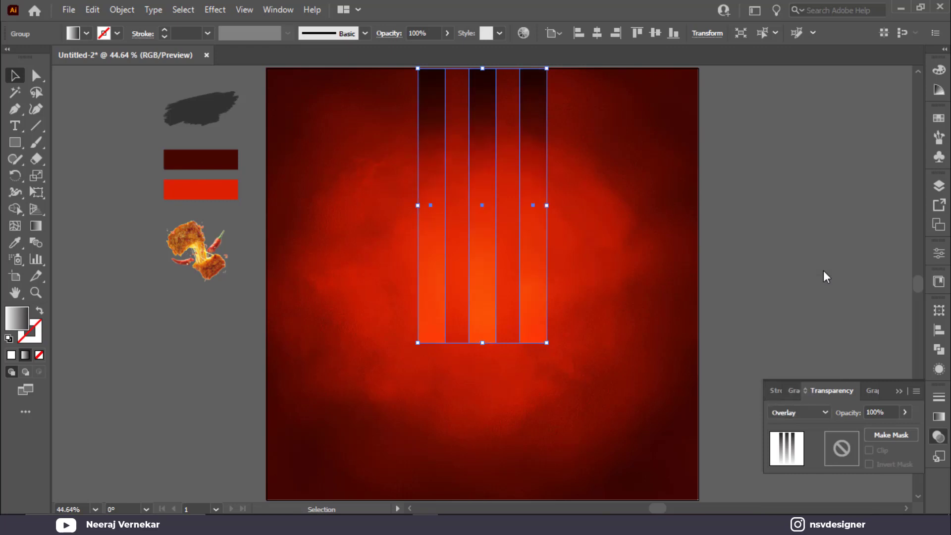
left_click(899, 391)
left_click(666, 414)
left_click(489, 307)
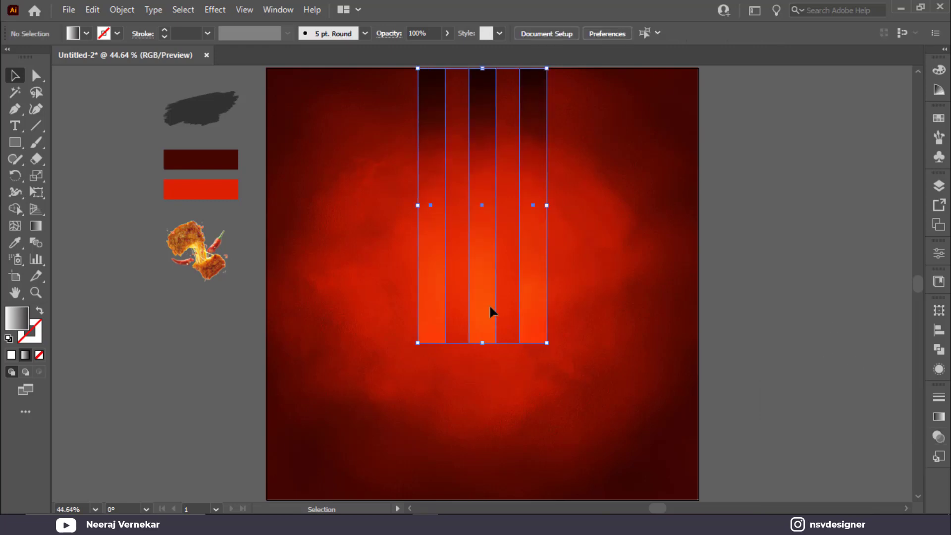
Redraw the bars' gradient with the Gradient tool, running from bottom to top.
key("g")
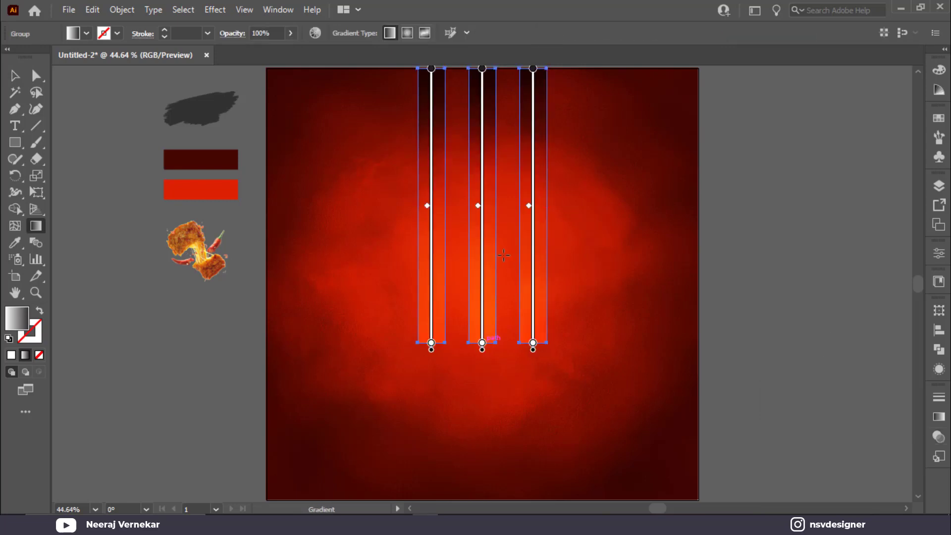
left_click_drag(504, 71, 503, 159)
left_click_drag(507, 346, 508, 90)
left_click_drag(503, 261, 521, 158)
scroll(522, 158, "down", 3)
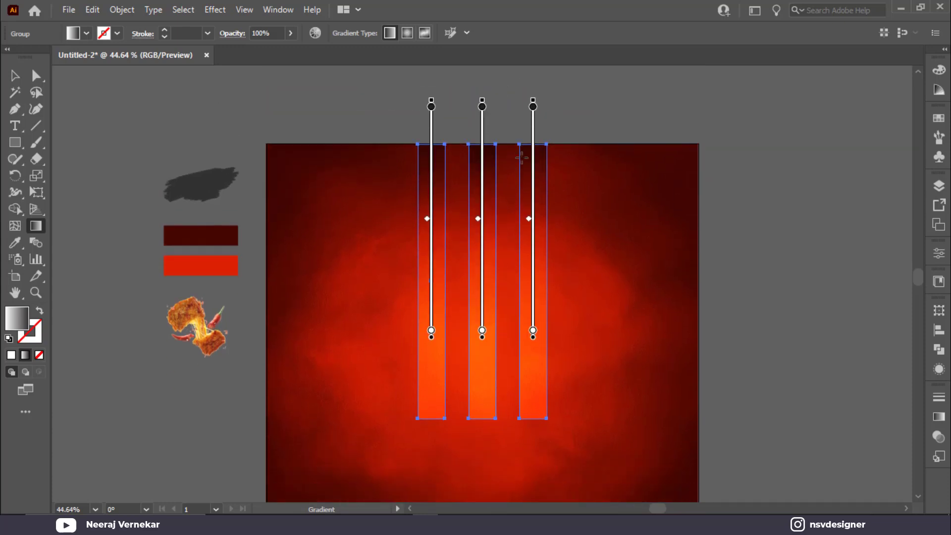
key("v")
left_click(707, 218)
scroll(646, 319, "down", 5)
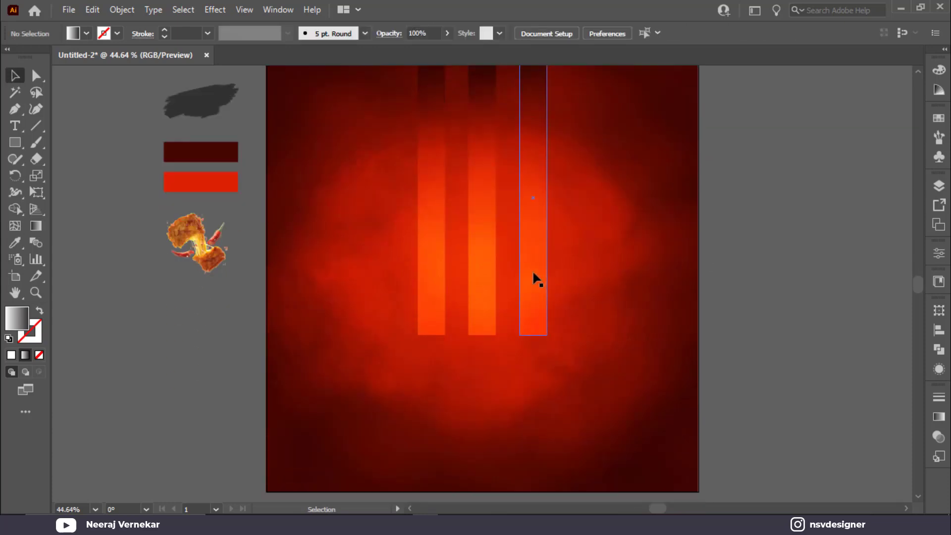
Try a -90° gradient angle on the bars, then restore it to 90°.
left_click(540, 283)
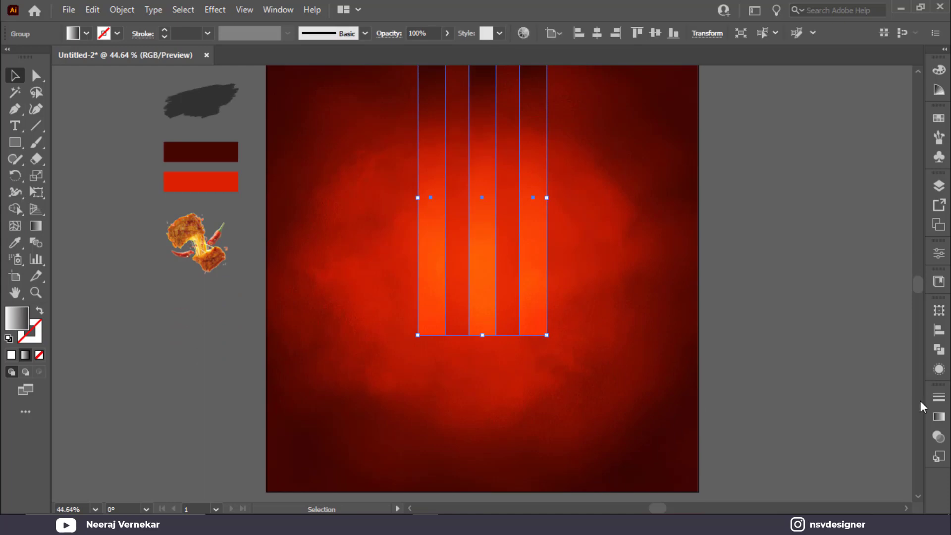
left_click(939, 416)
left_click(866, 402)
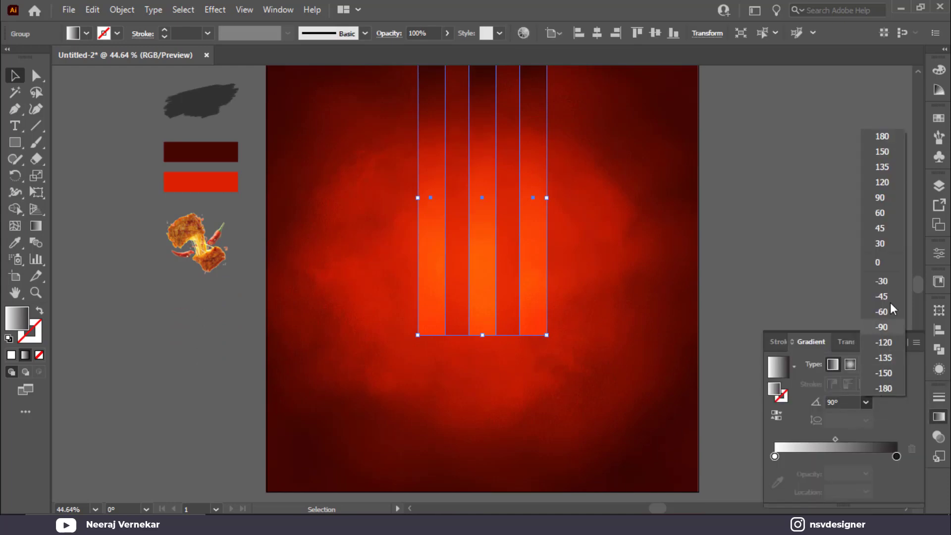
left_click(881, 327)
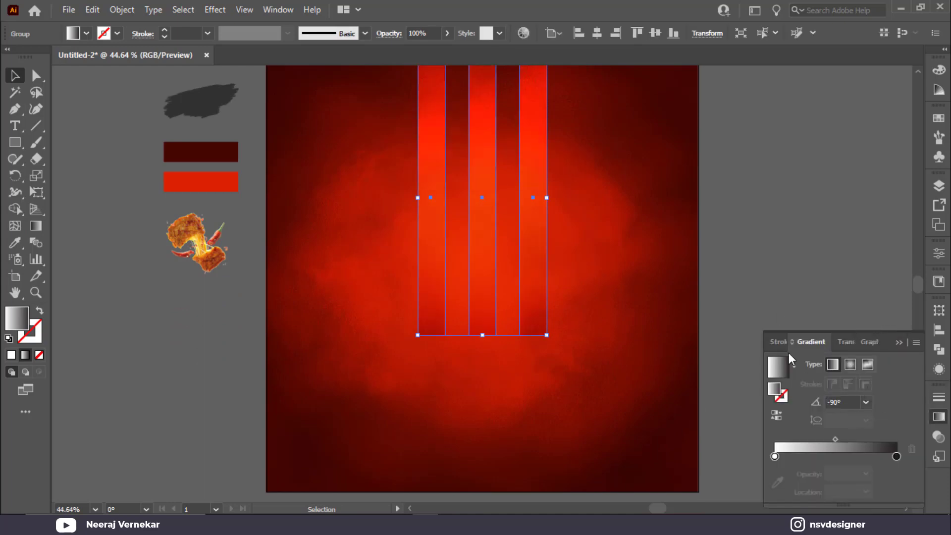
left_click(866, 402)
scroll(650, 275, "up", 1)
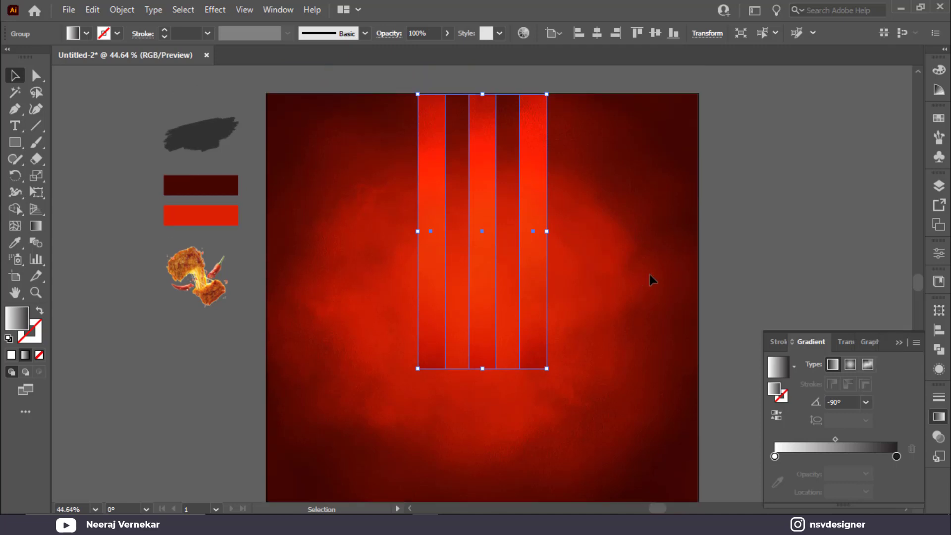
left_click(865, 402)
left_click(888, 206)
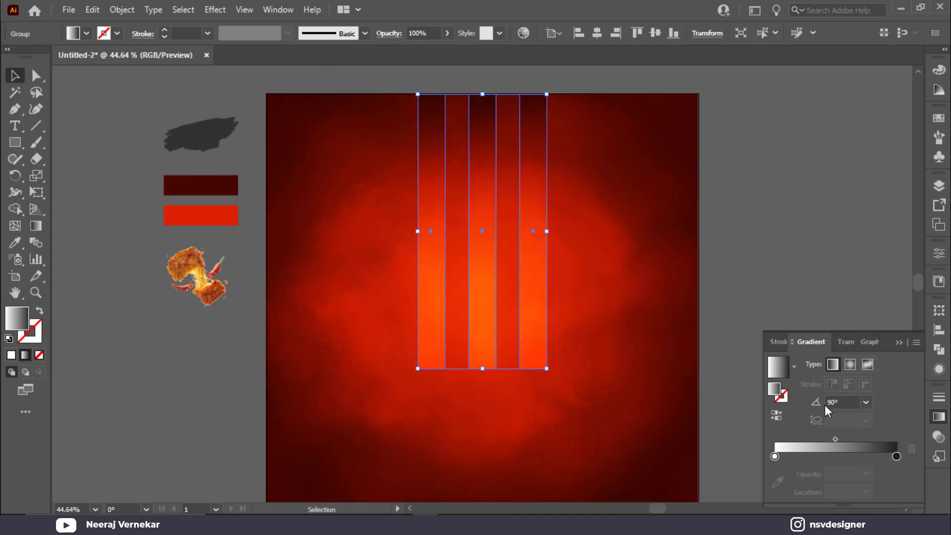
left_click(898, 342)
left_click(814, 314)
scroll(756, 399, "down", 1)
Duplicate the bar group and place the flipped copy lower, extending past the artboard.
left_click(539, 338)
scroll(528, 328, "down", 2)
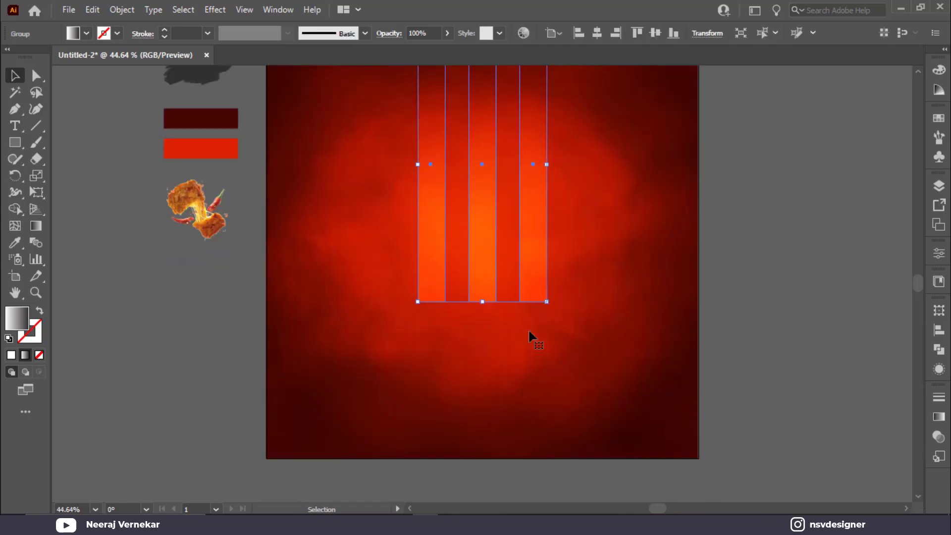
left_click_drag(530, 266, 541, 495)
left_click_drag(553, 237, 445, 505)
left_click_drag(535, 192, 538, 240)
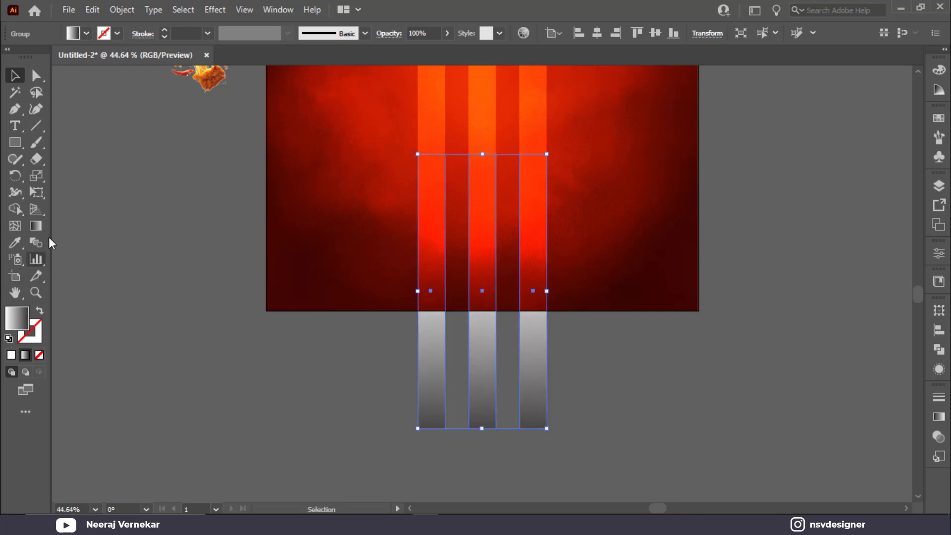
left_click(36, 208)
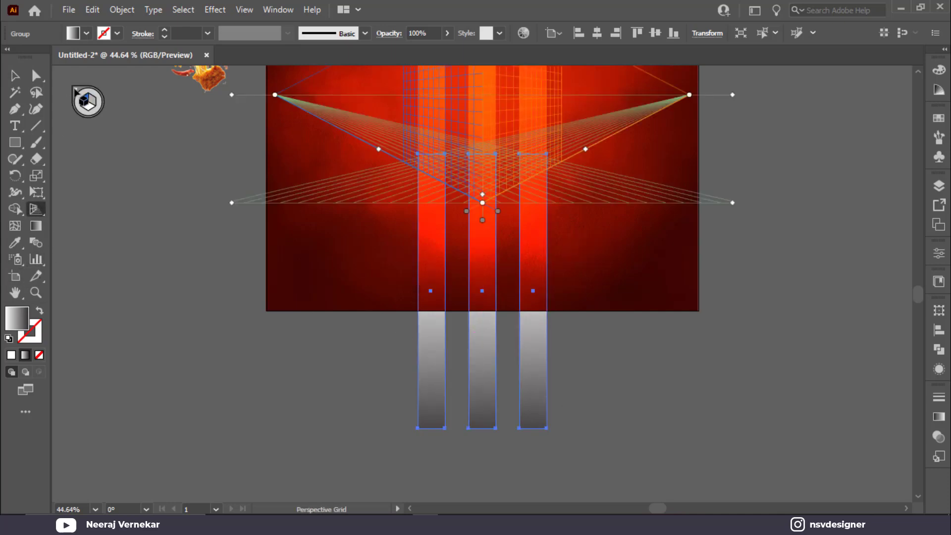
Spread the copy's bottom edge outward in perspective and flatten it to the artboard bottom.
left_click(36, 192)
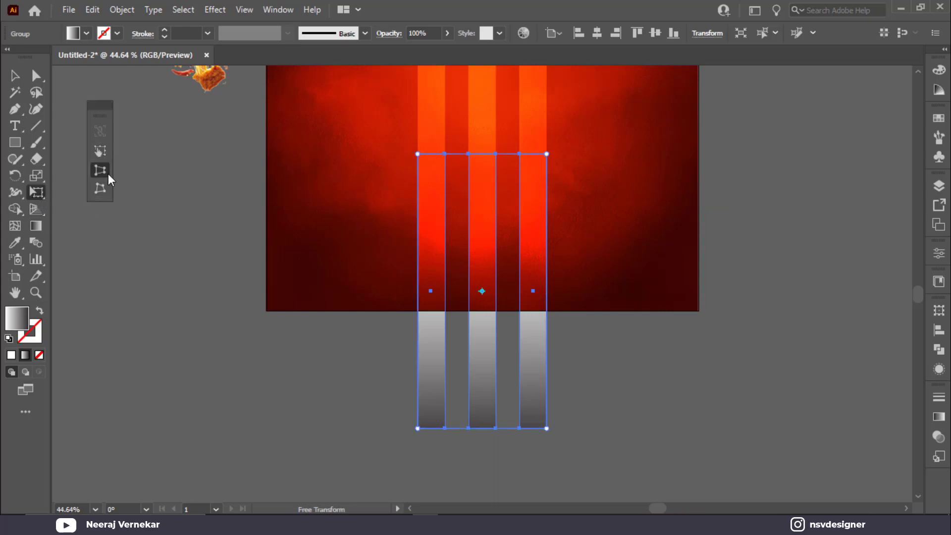
left_click_drag(549, 430, 741, 428)
key("v")
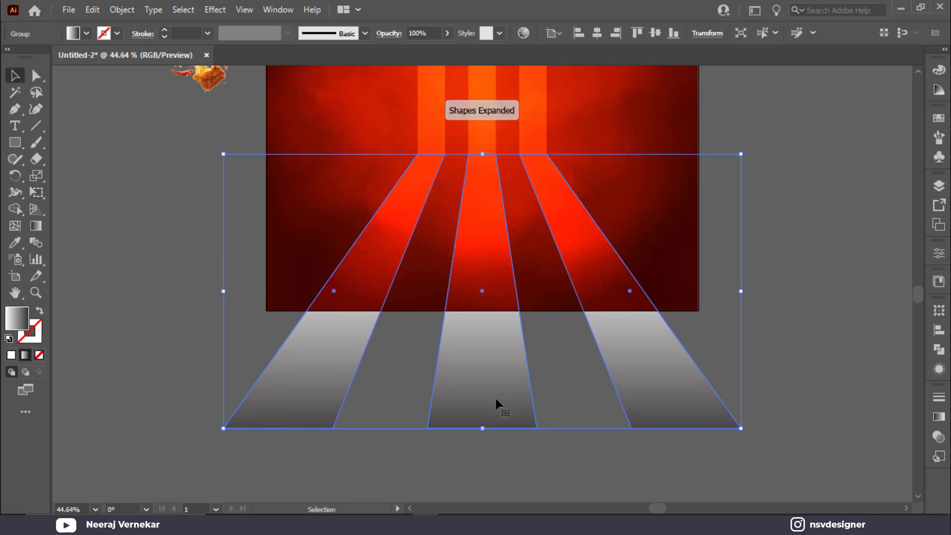
left_click_drag(483, 428, 483, 311)
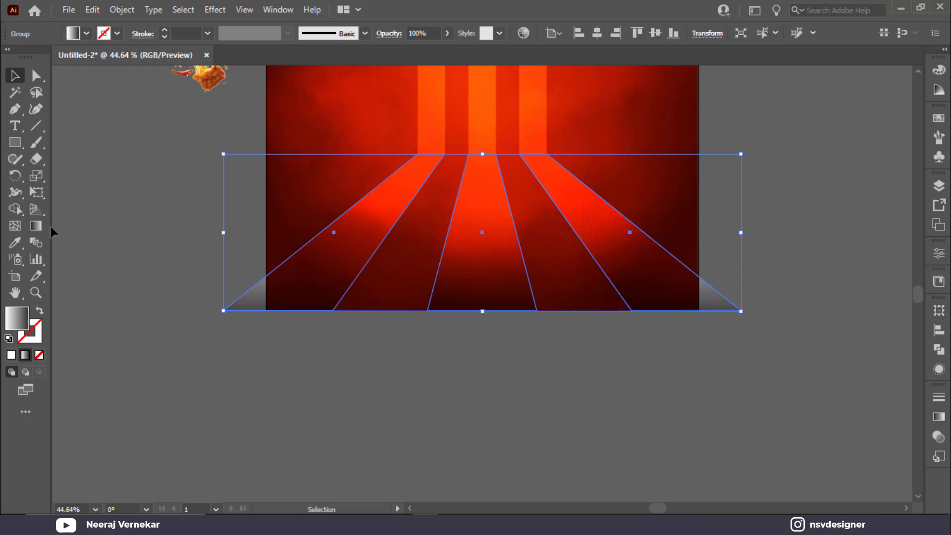
Pull the floor's bottom corners in to the artboard edges and preview the result.
left_click(43, 192)
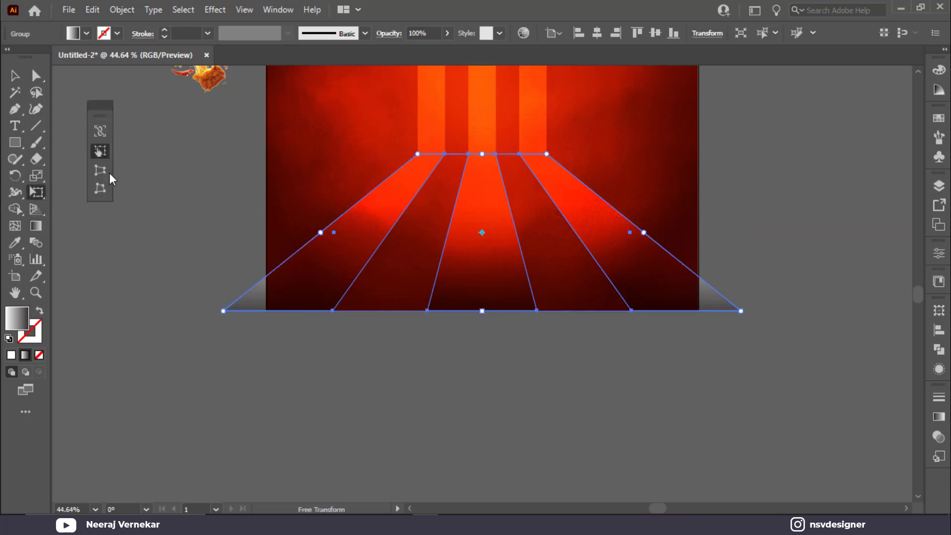
left_click_drag(740, 313, 671, 323)
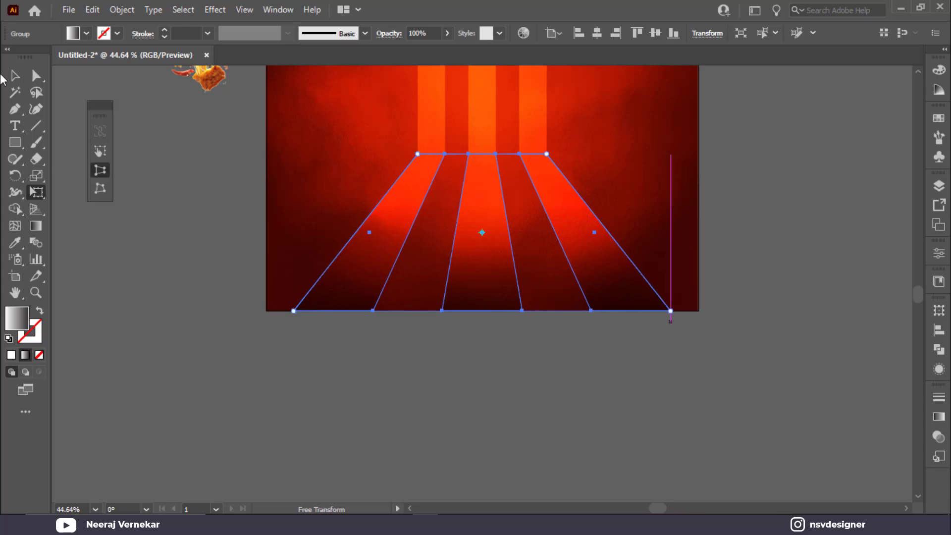
key("v")
left_click(536, 414)
scroll(537, 414, "up", 1)
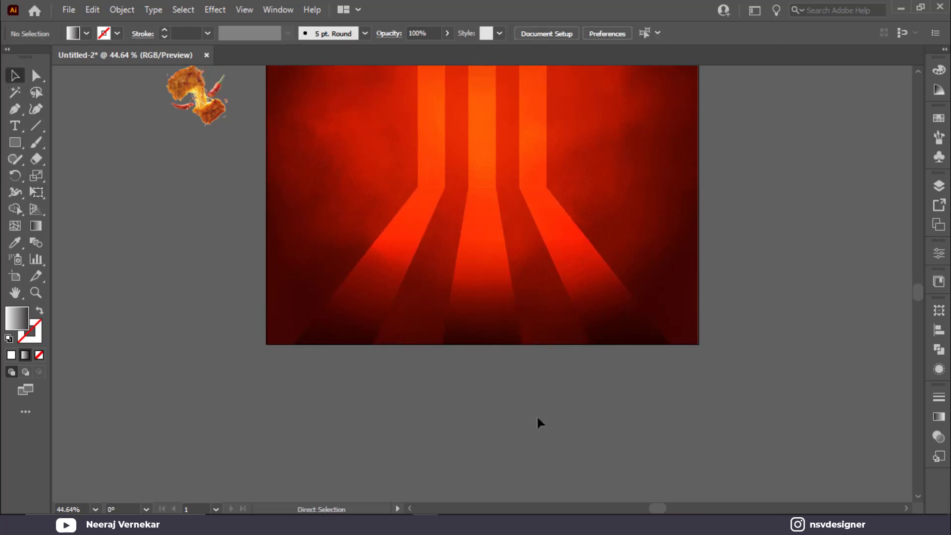
scroll(537, 419, "up", 5)
left_click(505, 412)
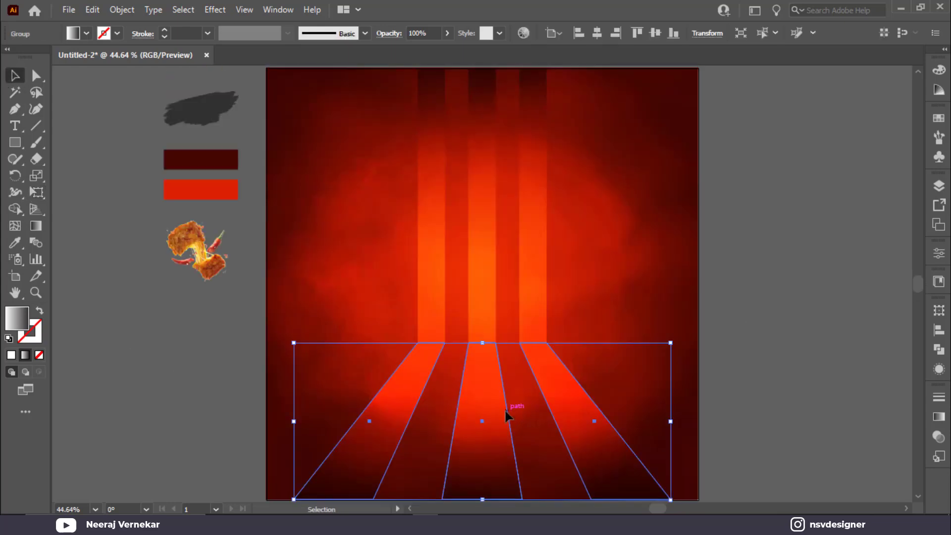
left_click(779, 370)
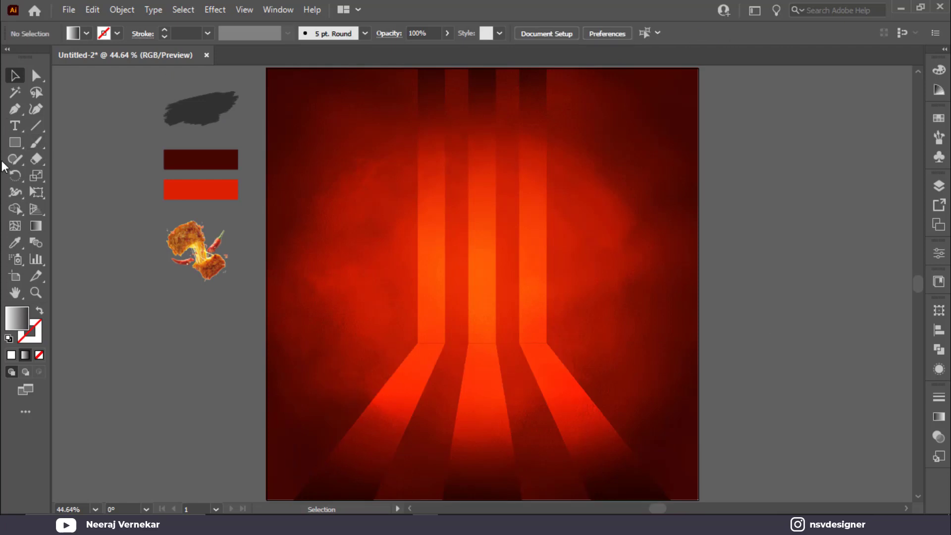
left_click(492, 382)
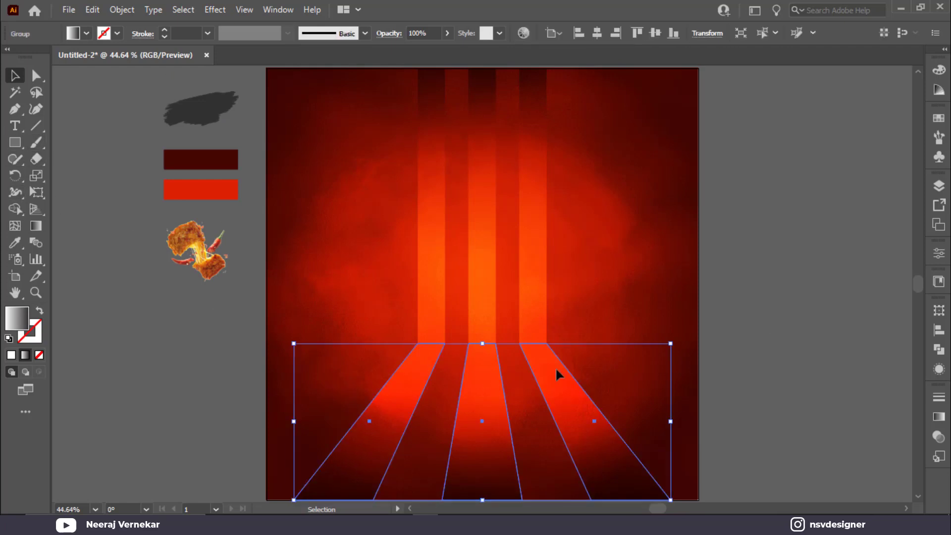
left_click(113, 335)
left_click(10, 144)
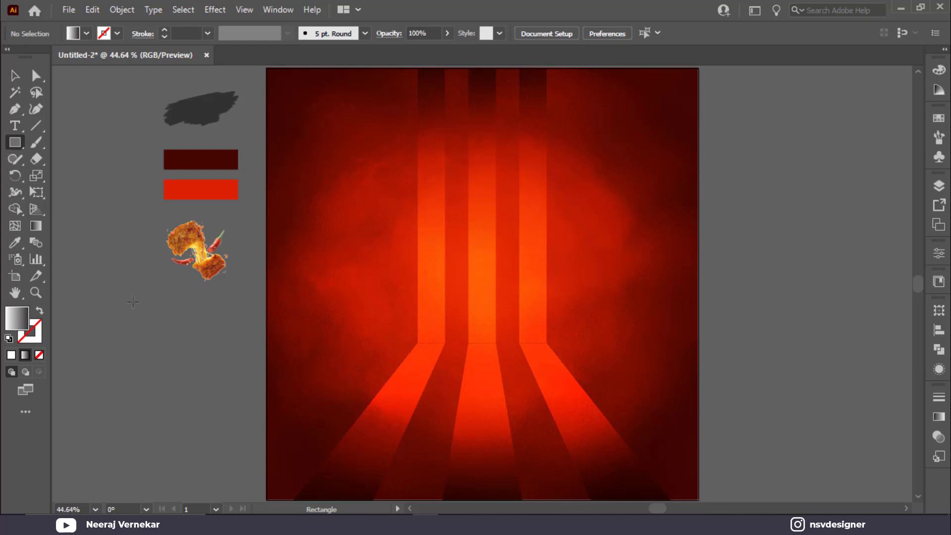
Bring the c w.png chicken image to the front and move it onto the artboard.
key("v")
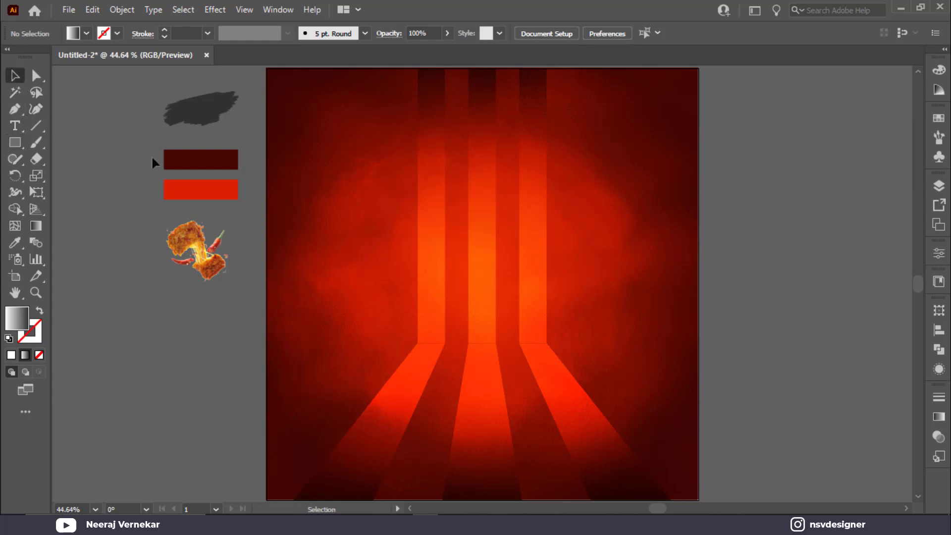
left_click(201, 254)
right_click(200, 253)
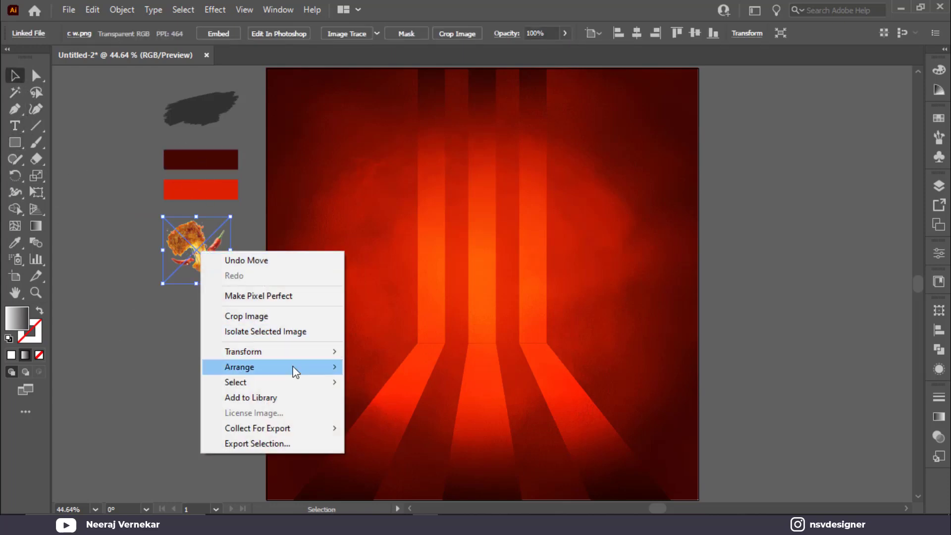
mouse_move(297, 367)
left_click(414, 365)
left_click_drag(218, 258, 703, 390)
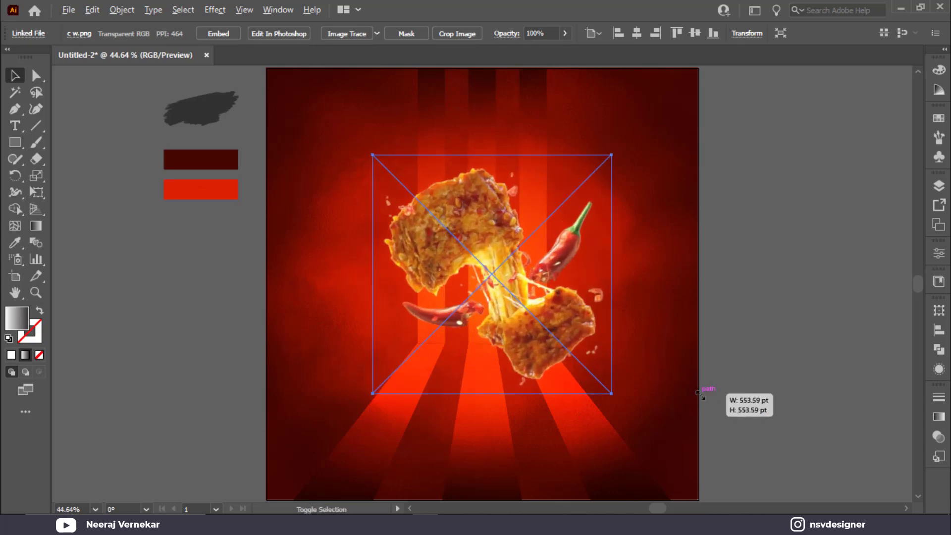
Scale the chicken image to about 579 pt and centre it on the artboard.
left_click_drag(547, 347, 547, 354)
left_click_drag(634, 395, 547, 367)
left_click_drag(609, 406, 613, 409)
left_click(709, 370)
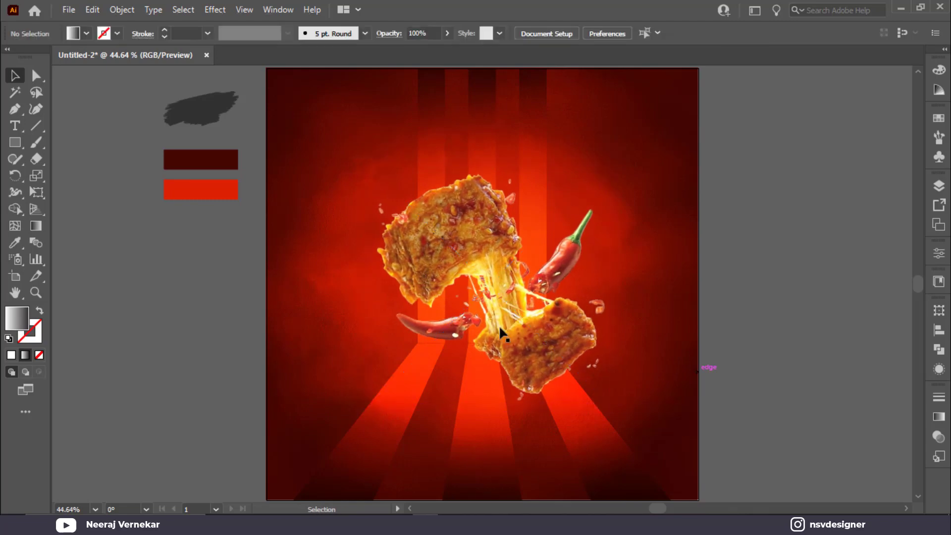
left_click(498, 324)
left_click(802, 337)
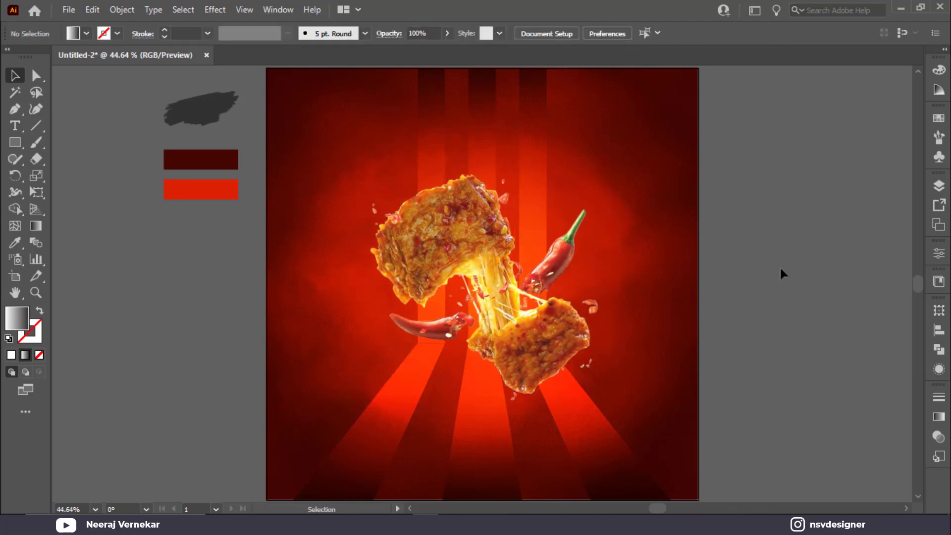
left_click(473, 194)
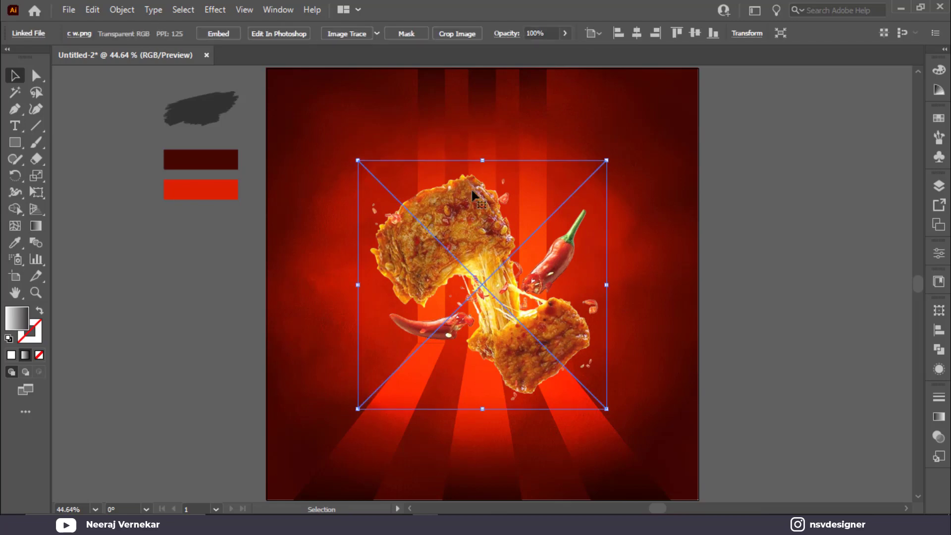
left_click(227, 9)
Add a drop shadow to the chicken image with X 15 pt, Y 19 pt and 17 pt blur.
mouse_move(319, 164)
left_click(411, 169)
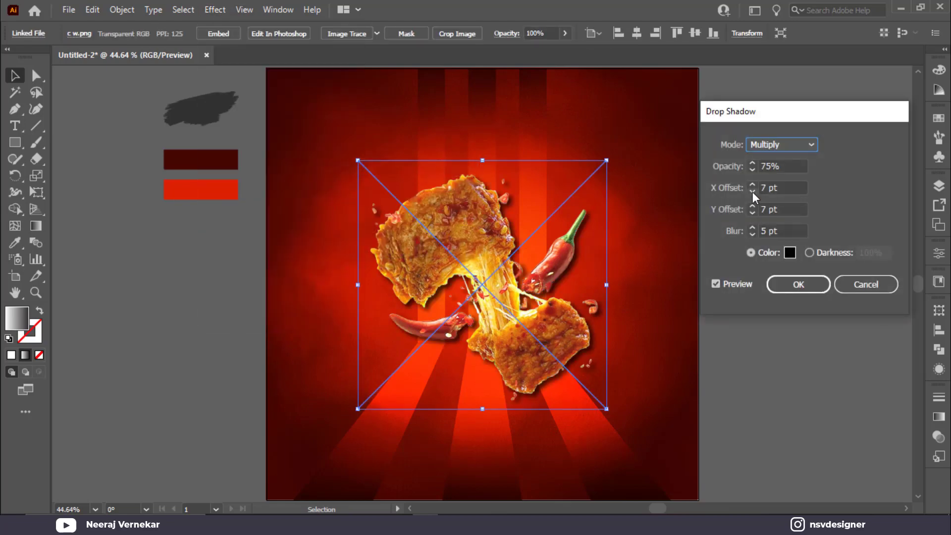
left_click(752, 184)
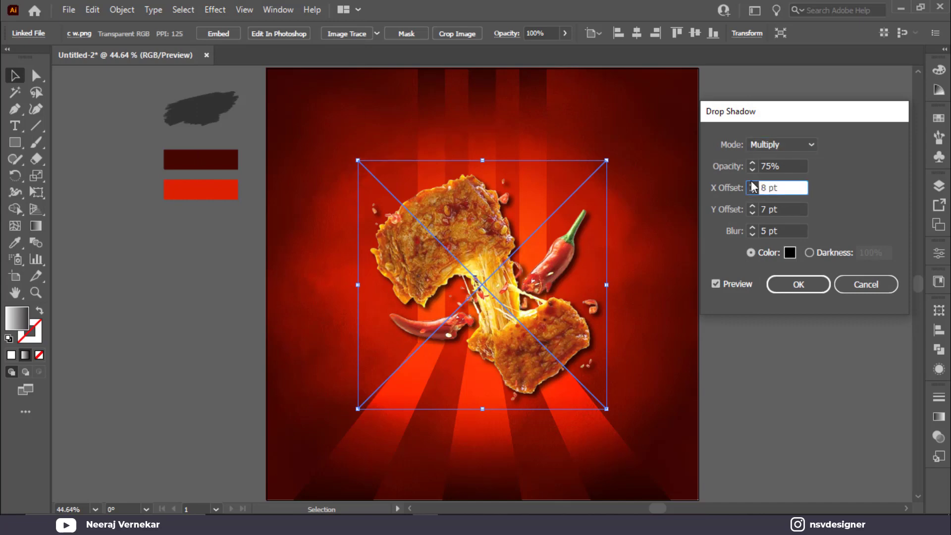
left_click(752, 184)
left_click(751, 184)
left_click(751, 183)
left_click(751, 184)
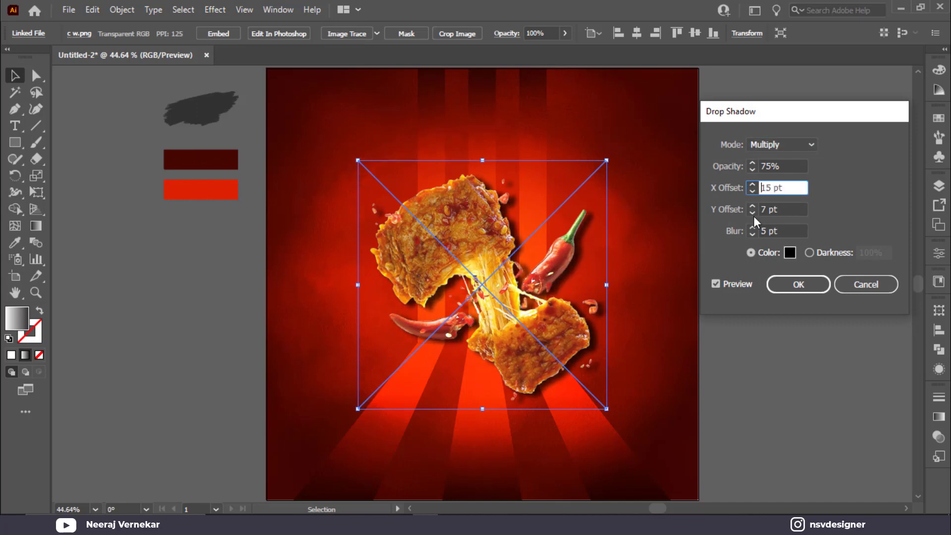
left_click(750, 206)
left_click(751, 206)
left_click(751, 206)
left_click(751, 206)
left_click(751, 206)
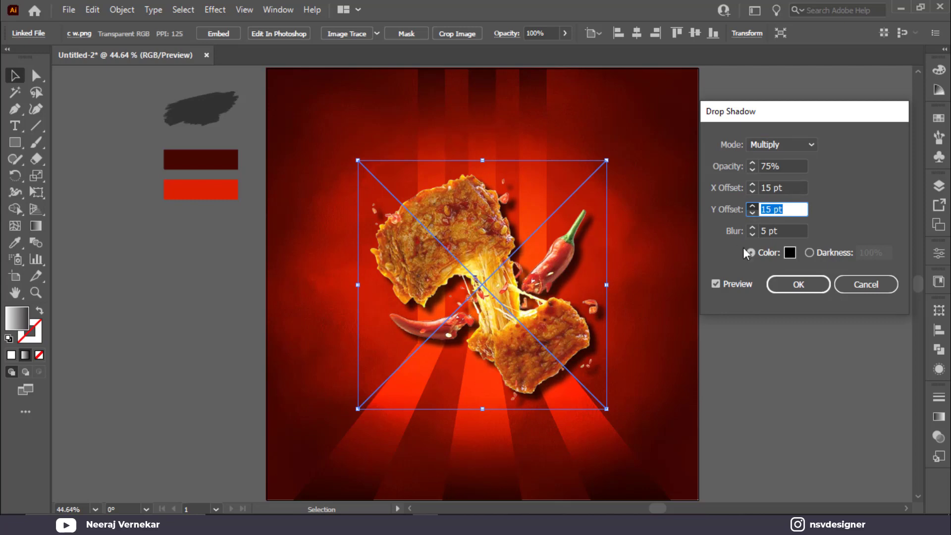
left_click(752, 227)
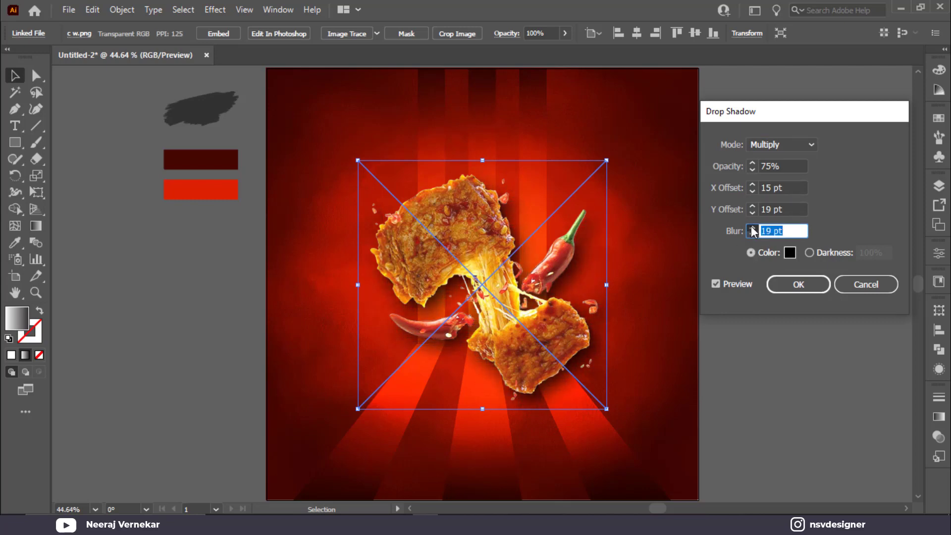
left_click(753, 228)
Set the shadow colour to a very dark red and apply the drop shadow.
left_click(788, 254)
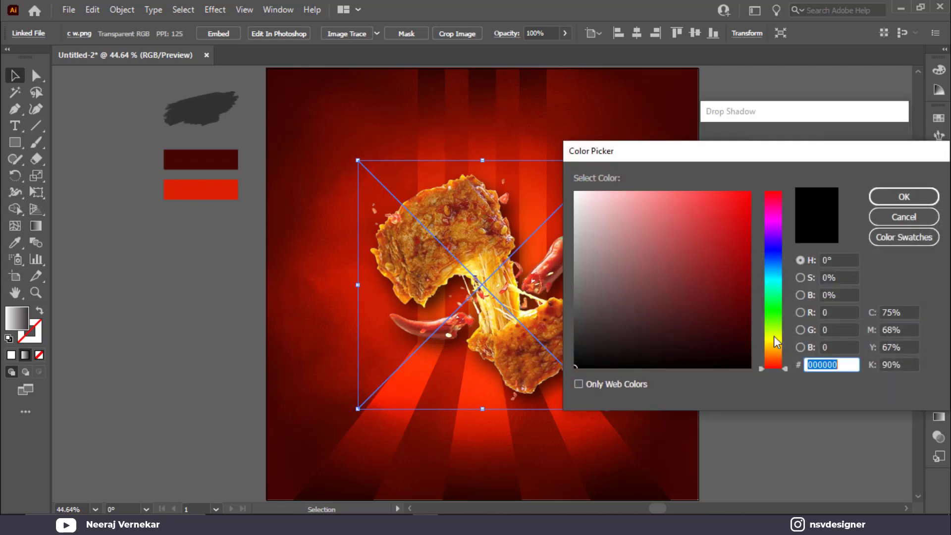
left_click(744, 324)
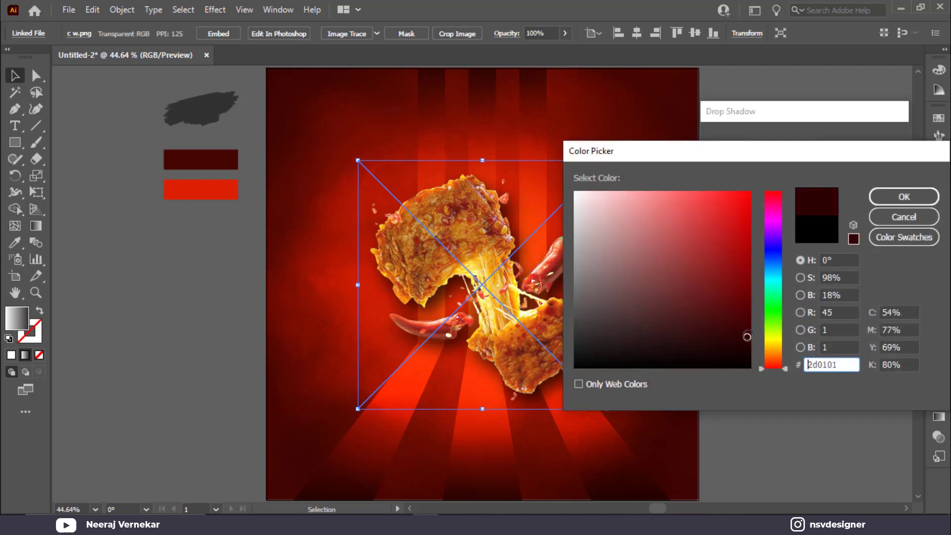
left_click(888, 201)
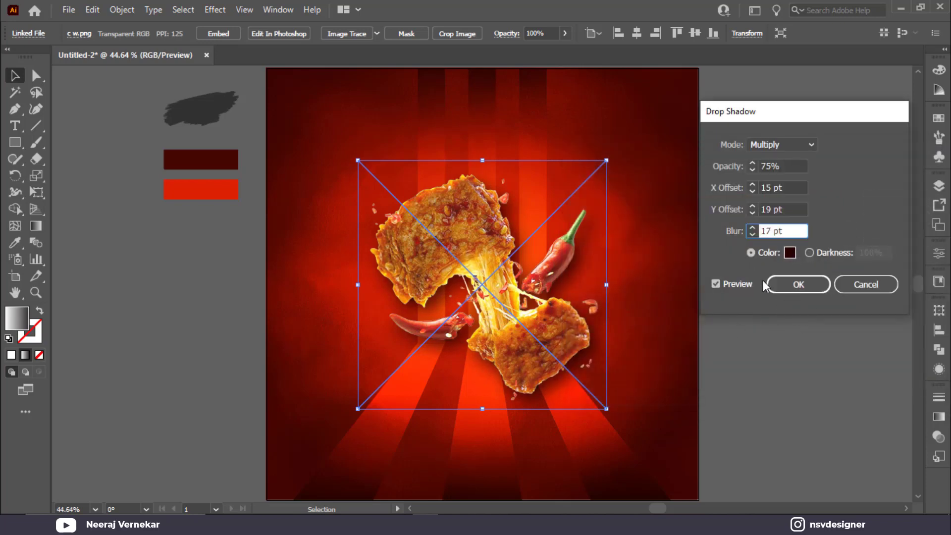
left_click(794, 289)
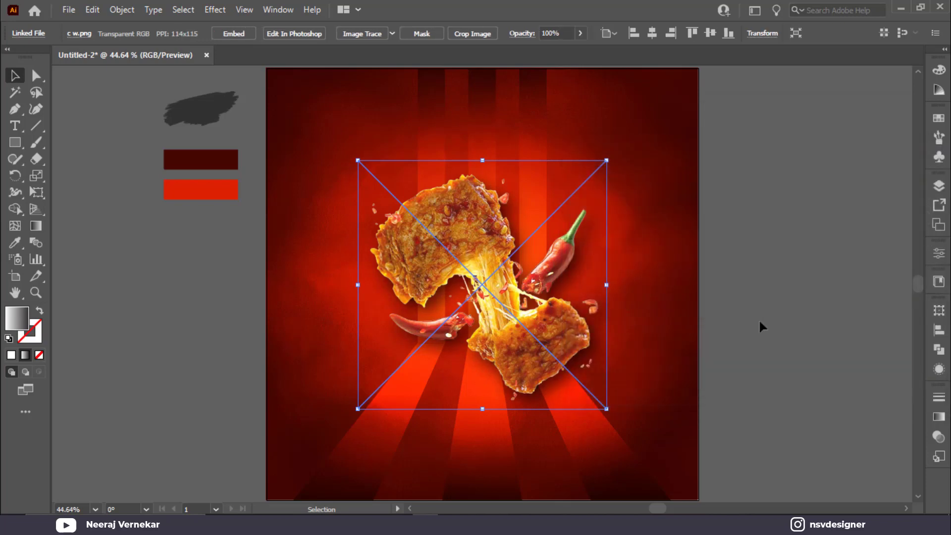
Move the chicken image slightly lower on the poster.
left_click(759, 321)
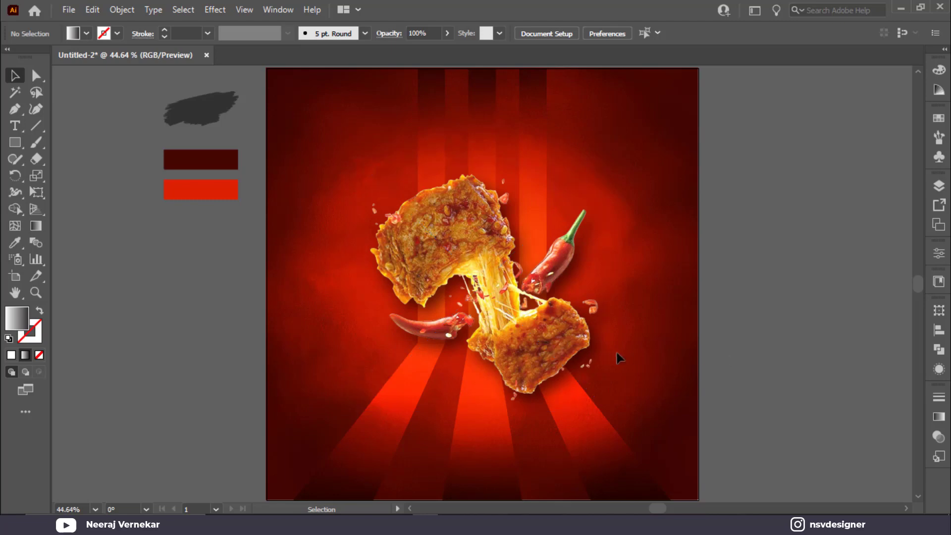
left_click_drag(553, 341, 542, 373)
left_click(714, 375)
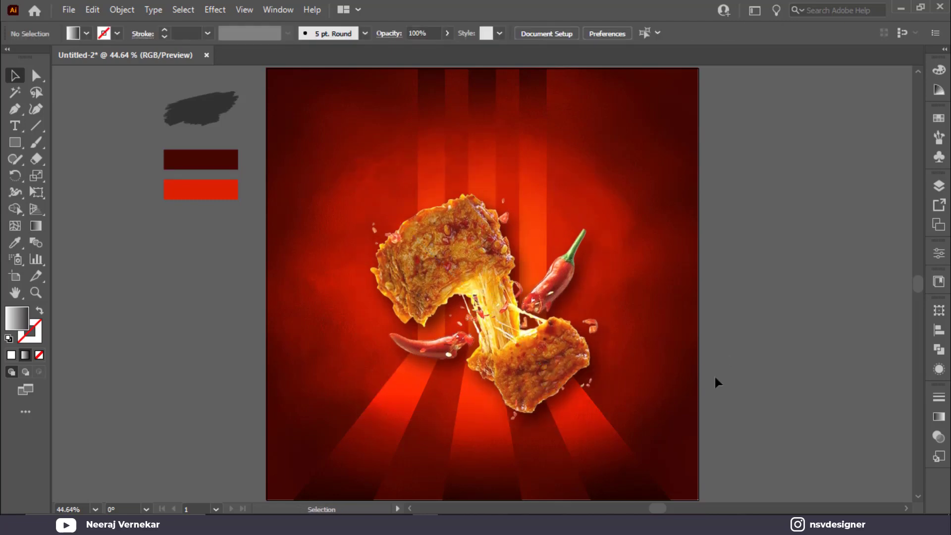
Bring the brush stroke image to the front, move it to the poster top, and resize it.
left_click(212, 117)
right_click(212, 117)
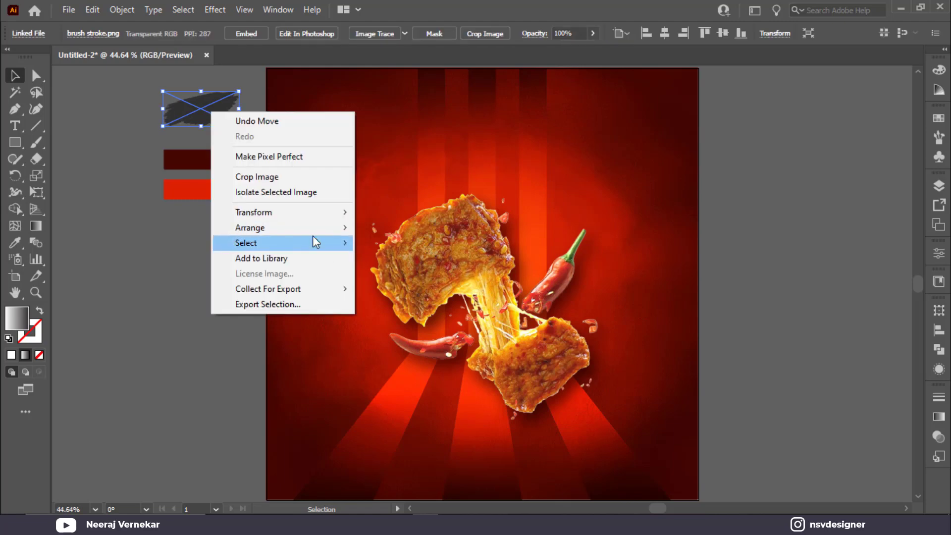
mouse_move(244, 225)
left_click(400, 227)
mouse_move(237, 124)
left_mouse_down()
mouse_move(514, 136)
mouse_move(498, 153)
mouse_move(630, 197)
mouse_move(616, 195)
left_mouse_up()
left_click_drag(527, 259, 528, 266)
left_click(510, 165)
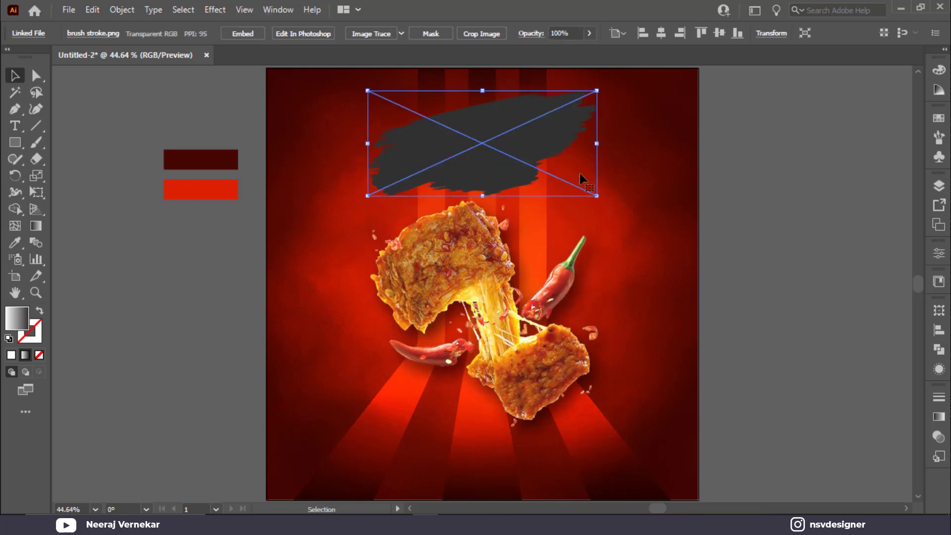
left_click_drag(597, 195, 591, 193)
left_click(518, 160)
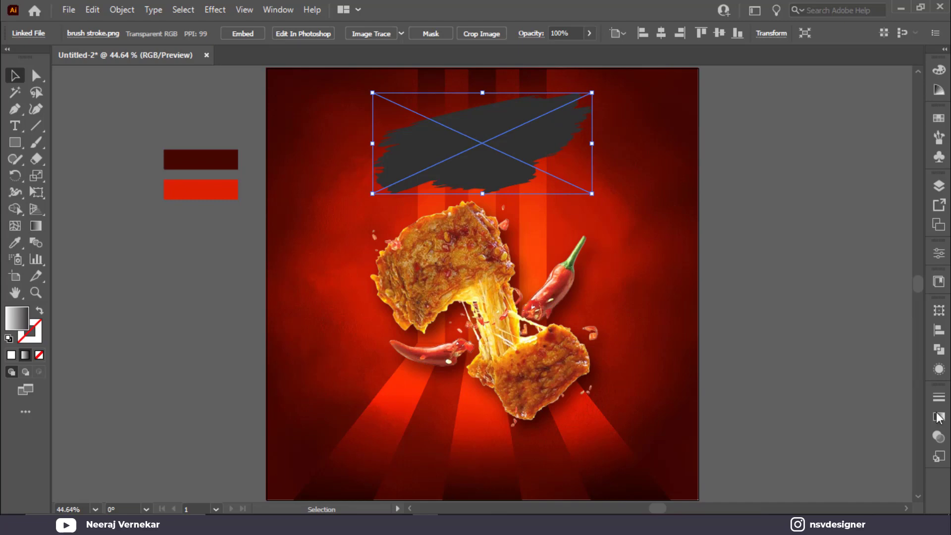
Set the brush stroke's blend mode to Soft Light after trying Overlay.
left_click(943, 436)
left_click(797, 412)
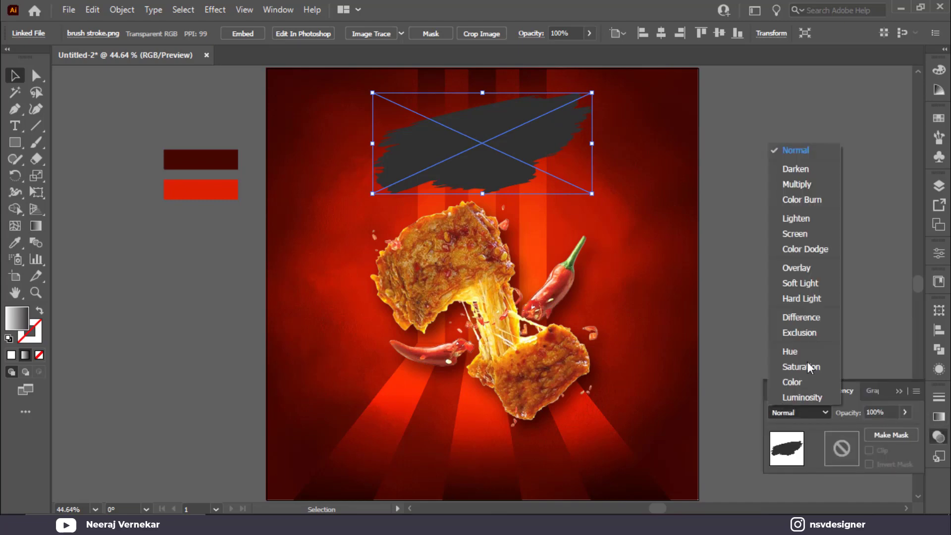
left_click(814, 262)
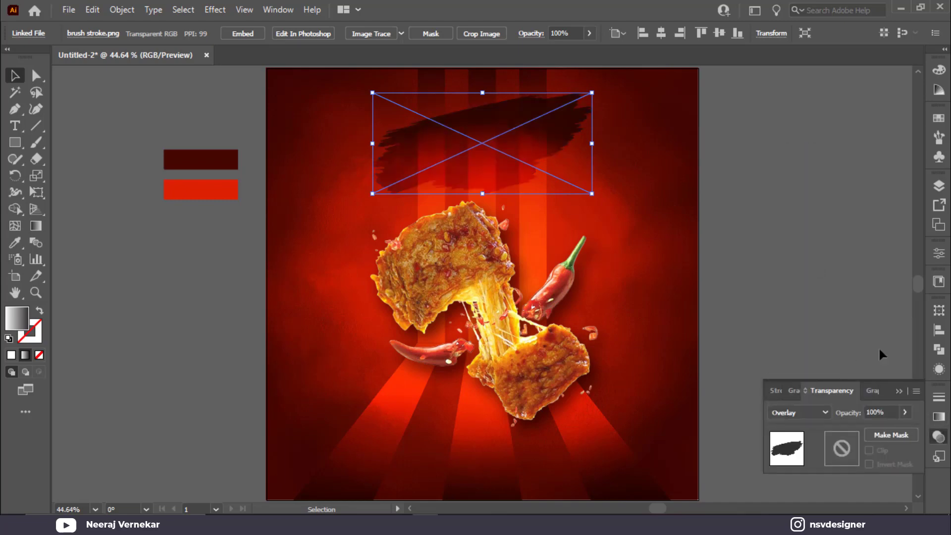
left_click(802, 413)
left_click(816, 283)
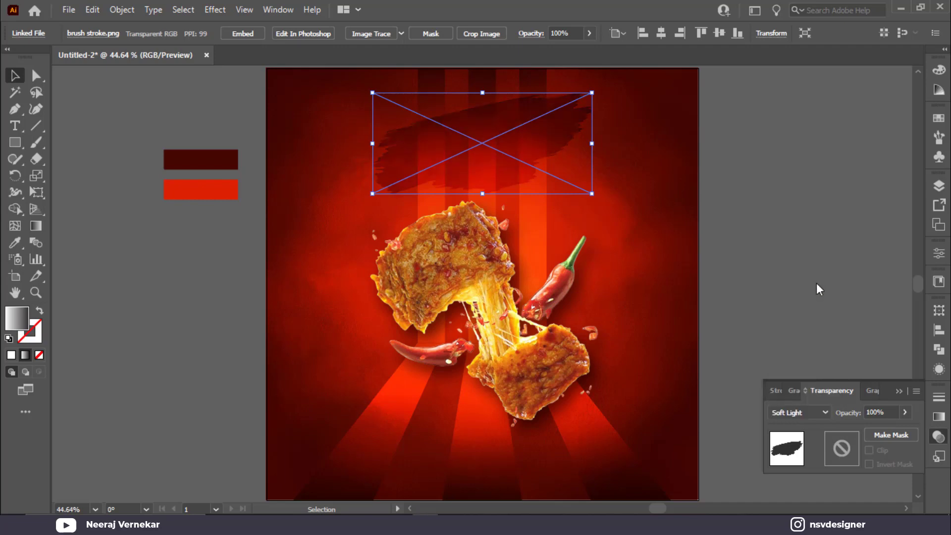
left_click(840, 275)
Widen the brush stroke to about 611 pt.
left_click(571, 162)
left_click_drag(595, 144, 616, 145)
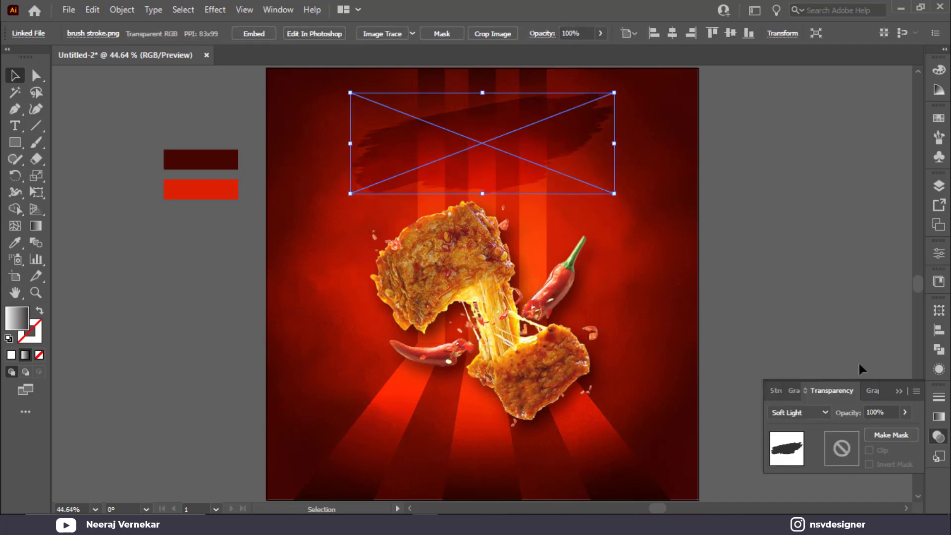
left_click(905, 394)
left_click(821, 308)
left_click(579, 144)
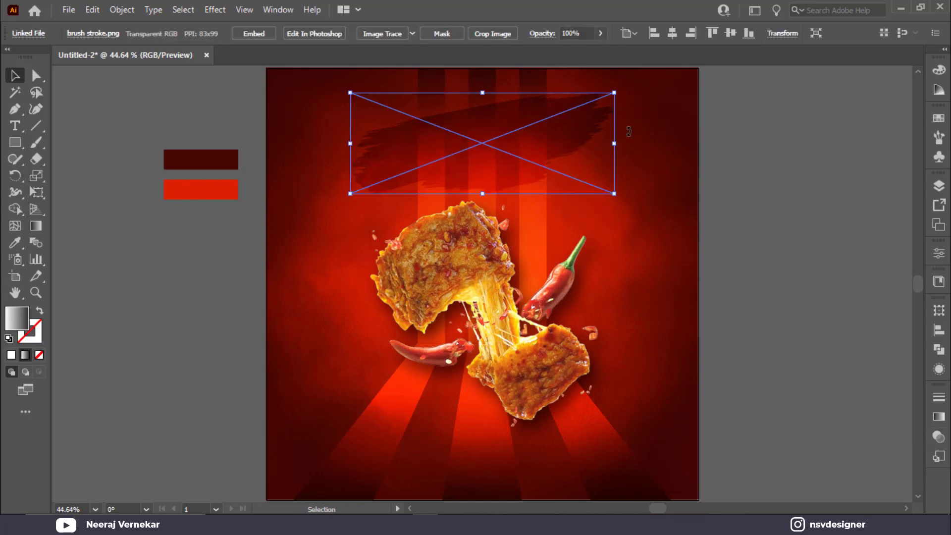
left_click(746, 211)
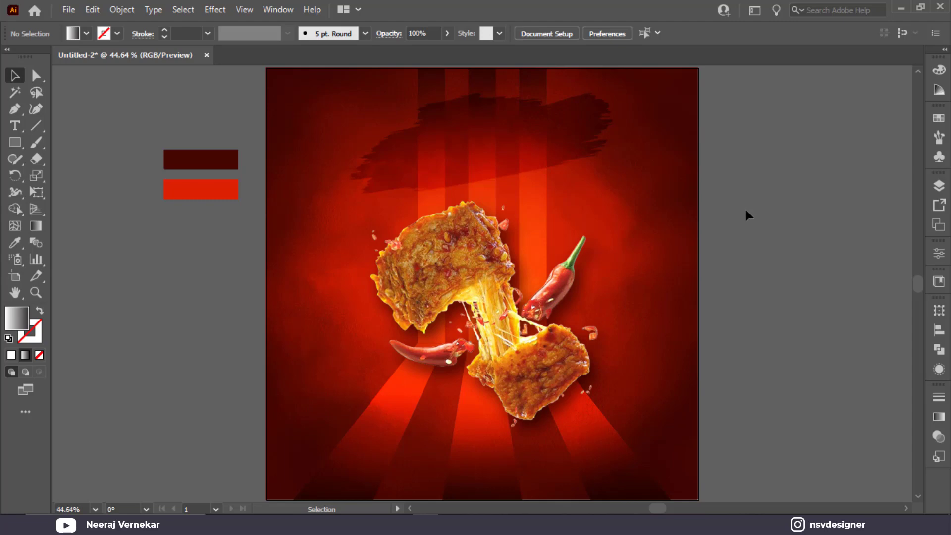
Create the Hot & Spicy text object beside the poster and enlarge it.
key("t")
left_click(742, 243)
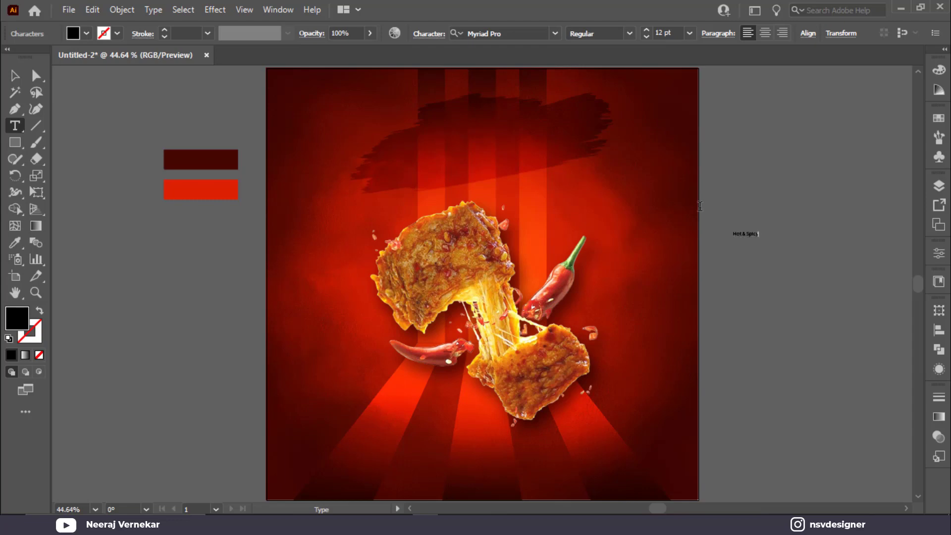
left_click(15, 75)
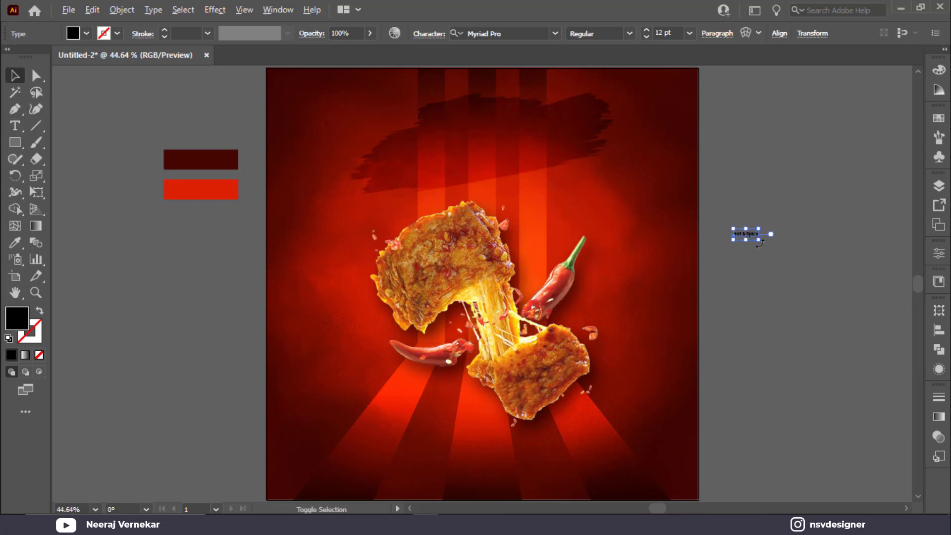
left_click_drag(759, 243, 856, 258)
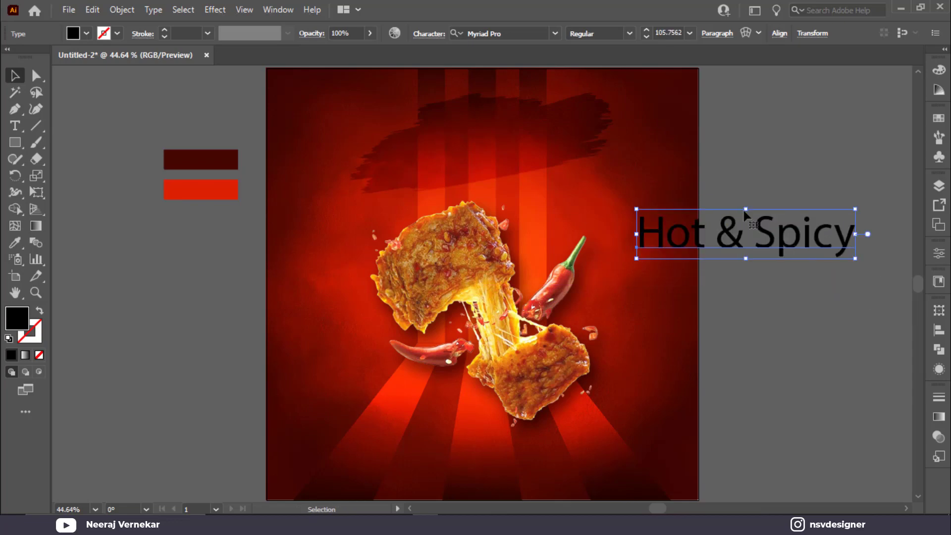
Set Hot & Spicy in the Hey August font, fill it white, and place it on the brush stroke.
left_click(530, 34)
type("hey aug")
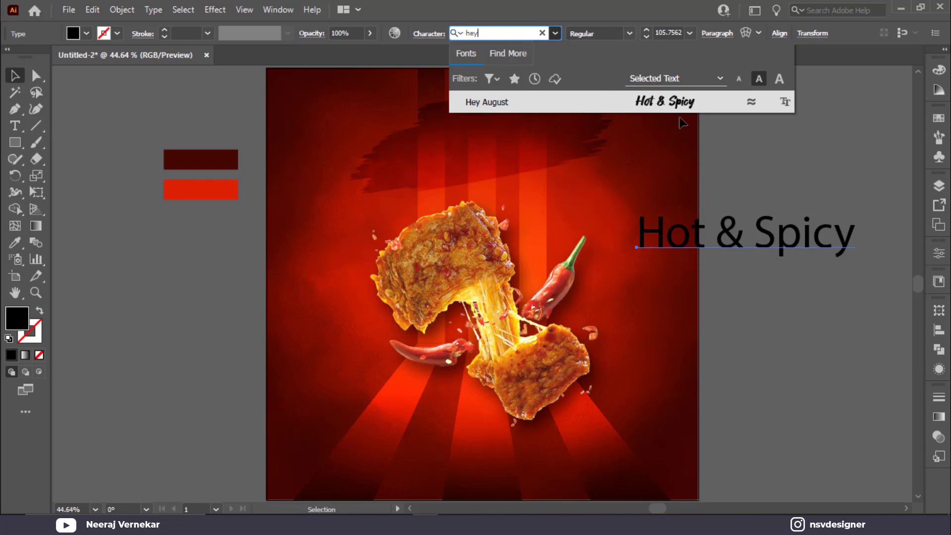
key("Return")
left_click_drag(783, 231, 539, 123)
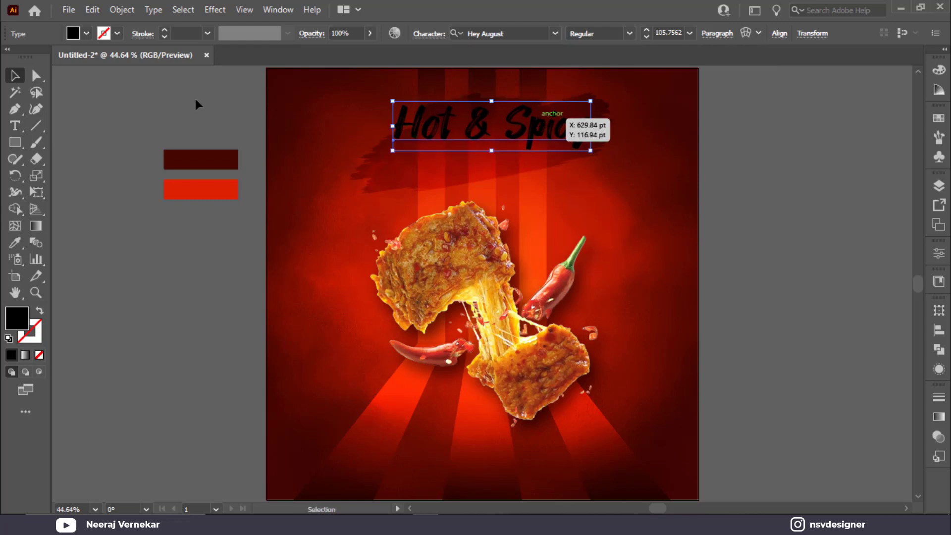
left_click(86, 34)
left_click(29, 56)
left_click(779, 213)
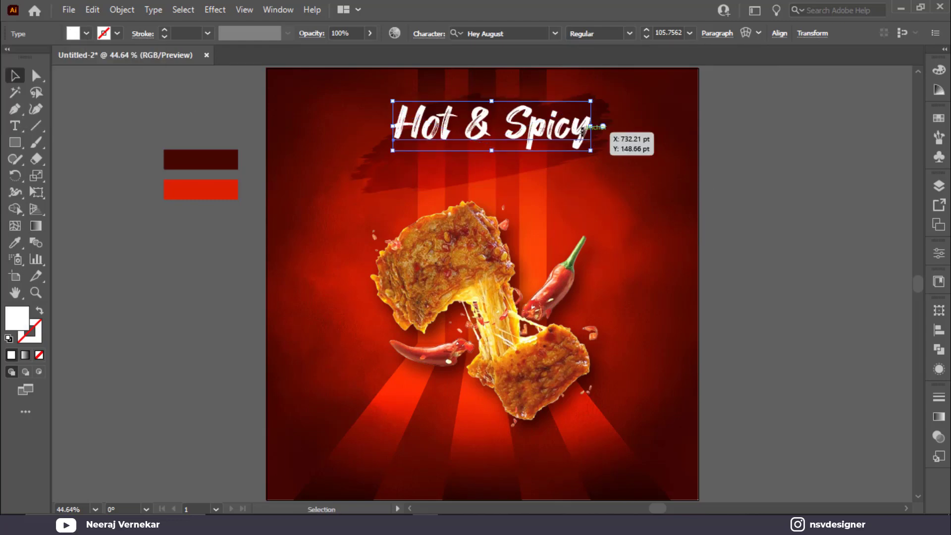
left_click_drag(540, 129, 765, 204)
Replace the copied text with 'Chicken Nugets'.
triple_click(718, 197)
type("Chic")
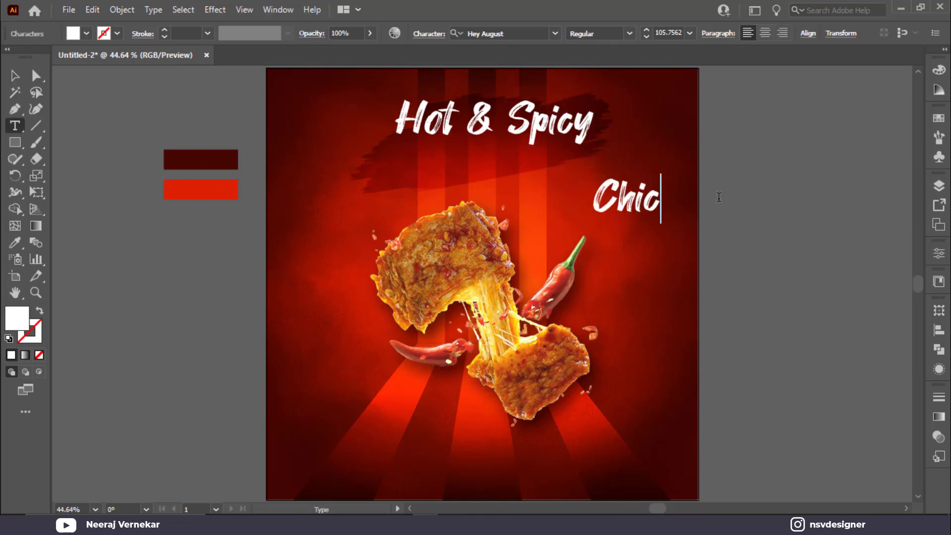
type("kenm")
key("BackSpace")
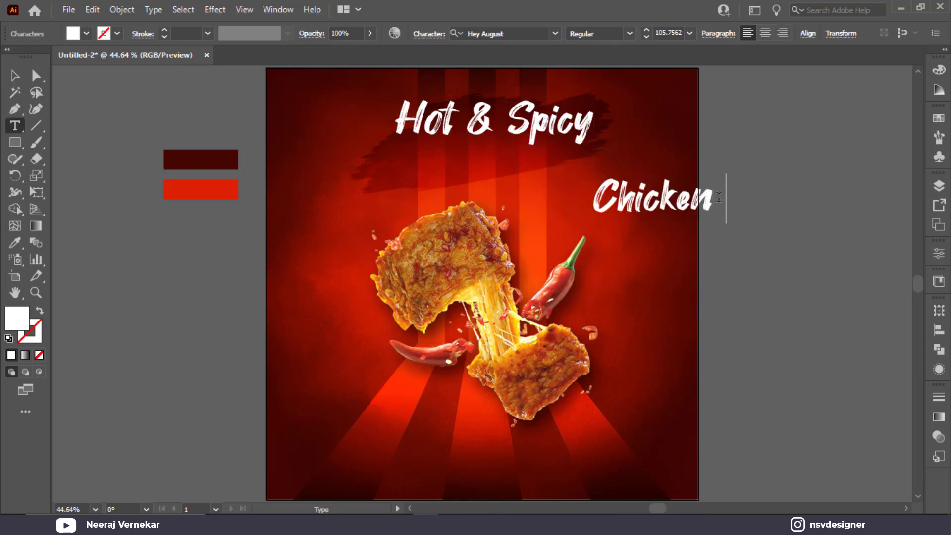
type("Nu")
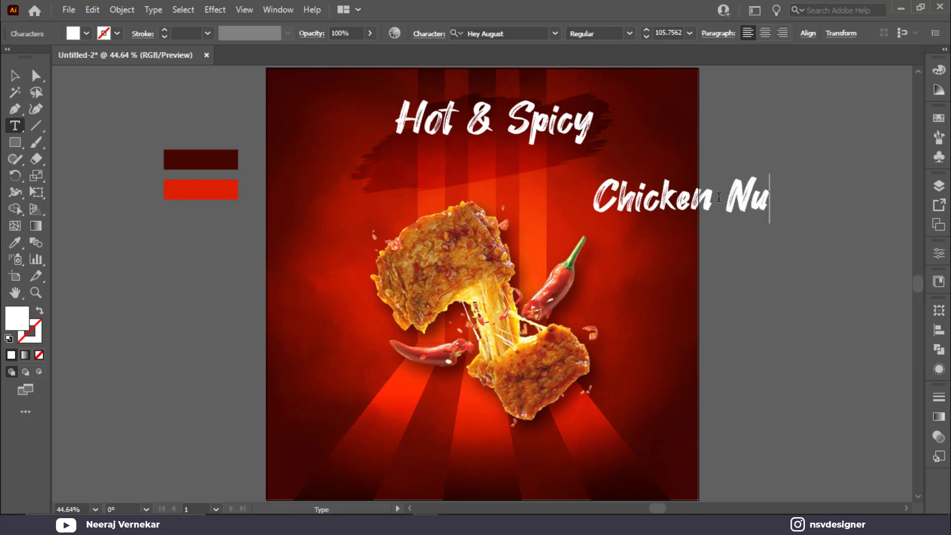
type("g")
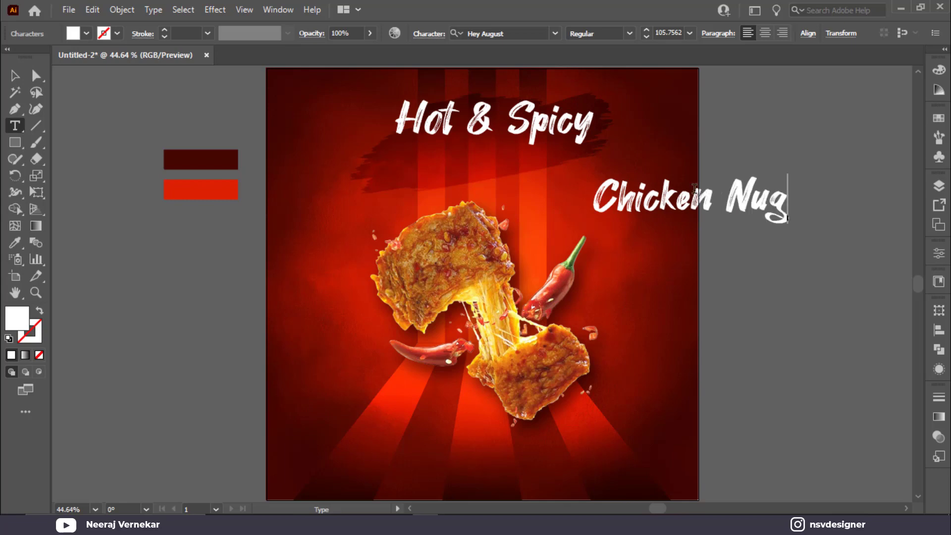
type("e")
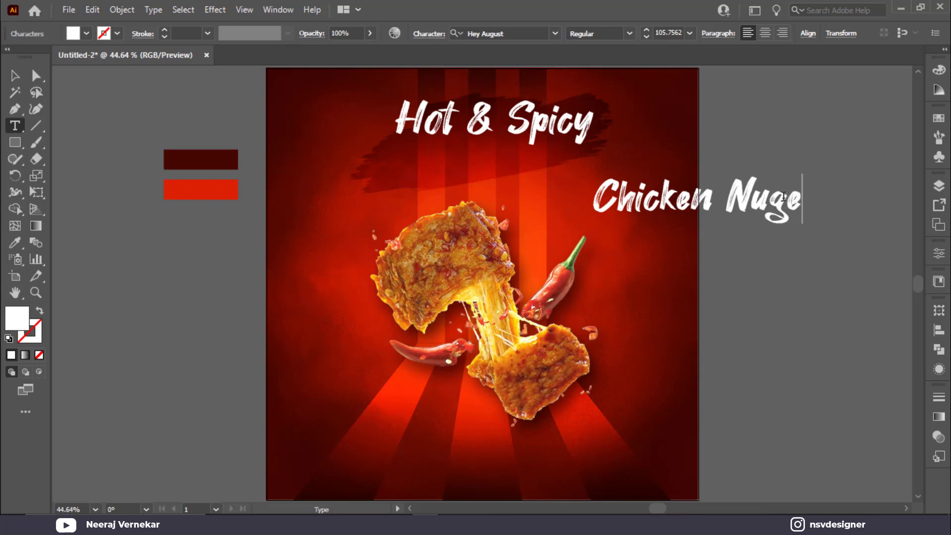
type("ts")
left_click(17, 78)
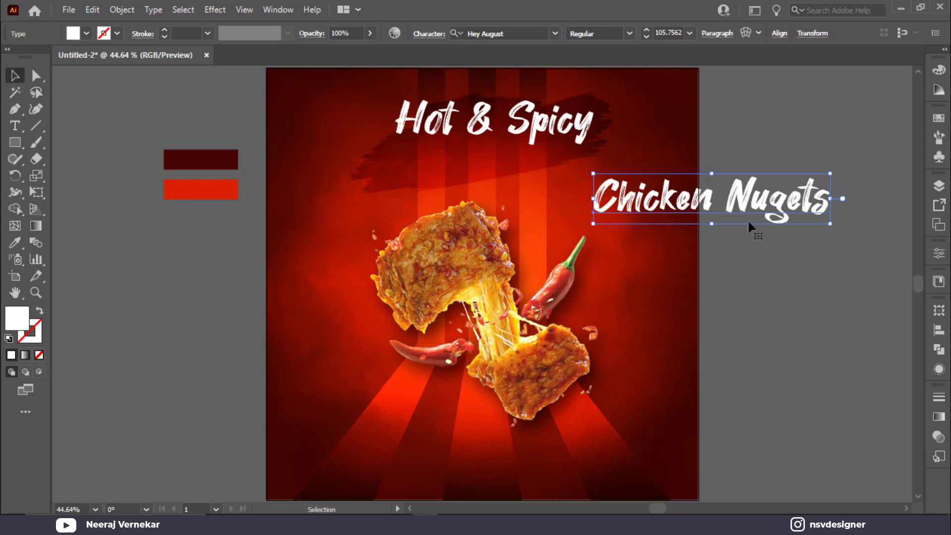
Try the Dopestyle font on Chicken Nugets, then undo back to Hey August.
left_click(515, 33)
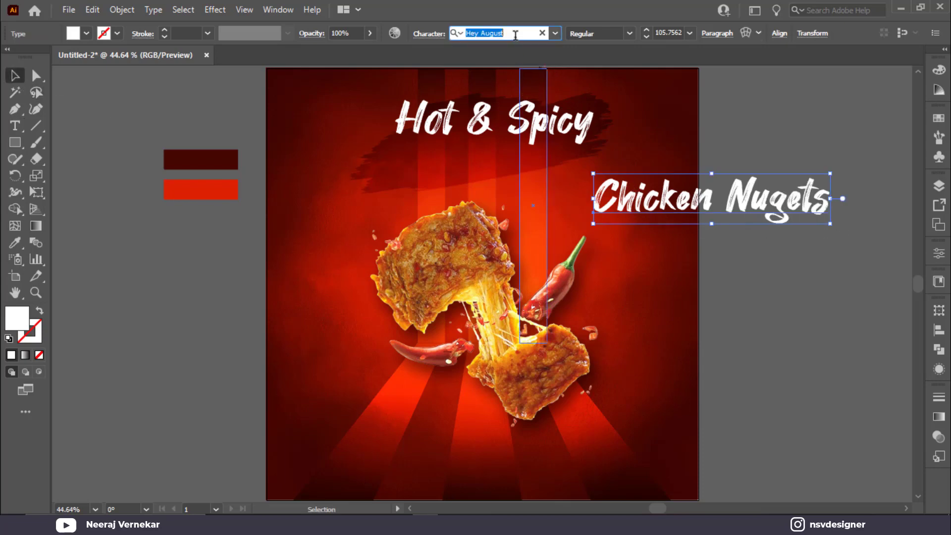
type("ba")
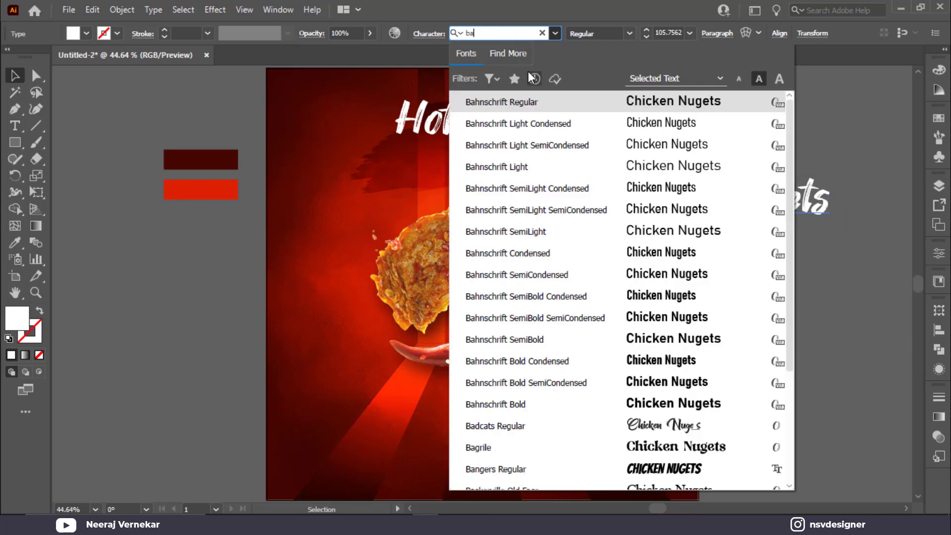
type("d")
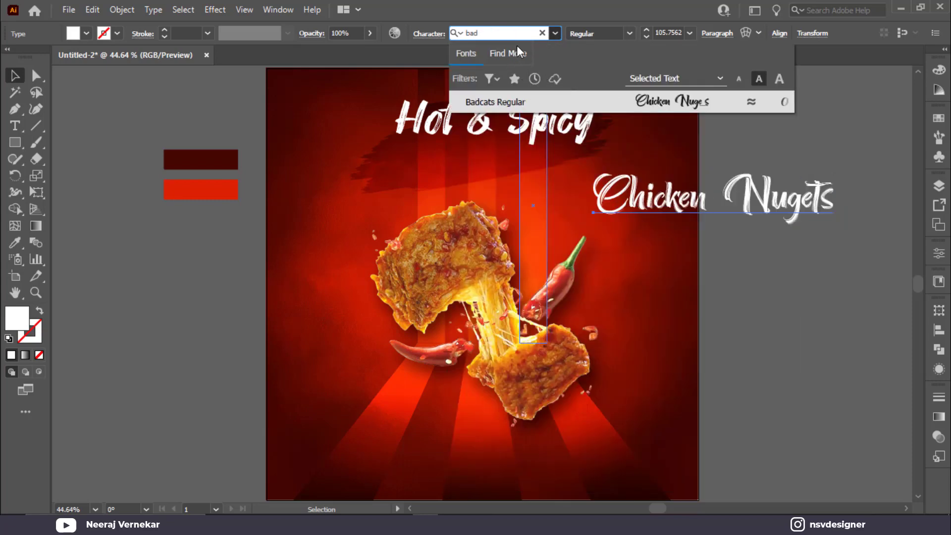
type("dope")
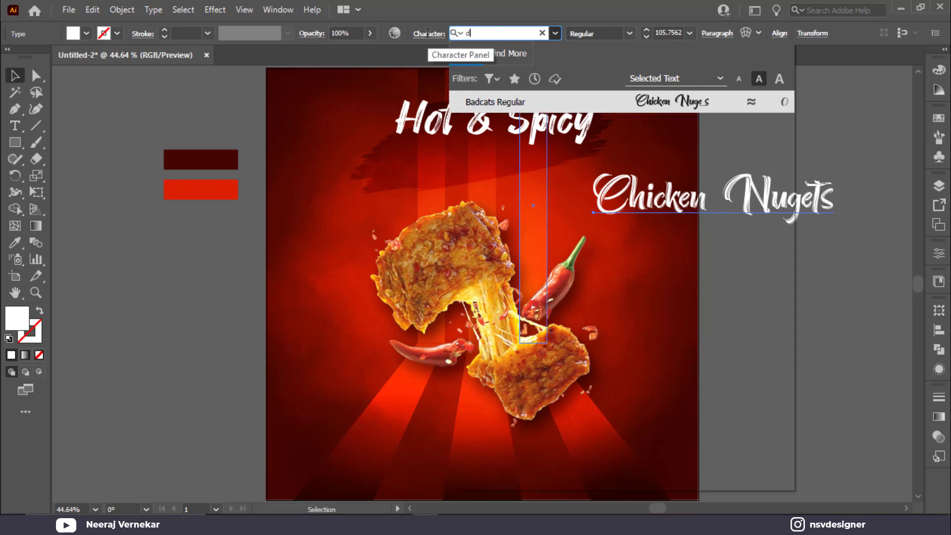
left_click(524, 99)
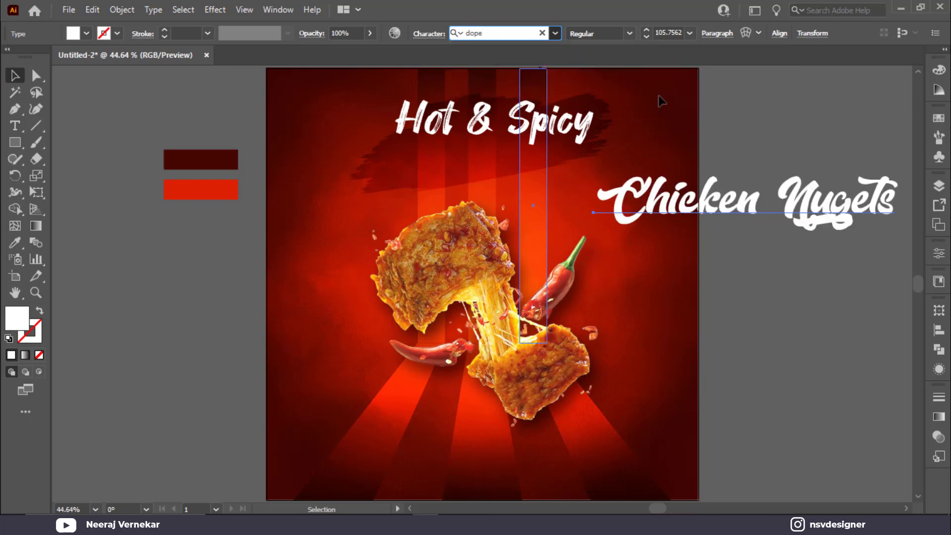
left_click(866, 244)
key("ctrl+z")
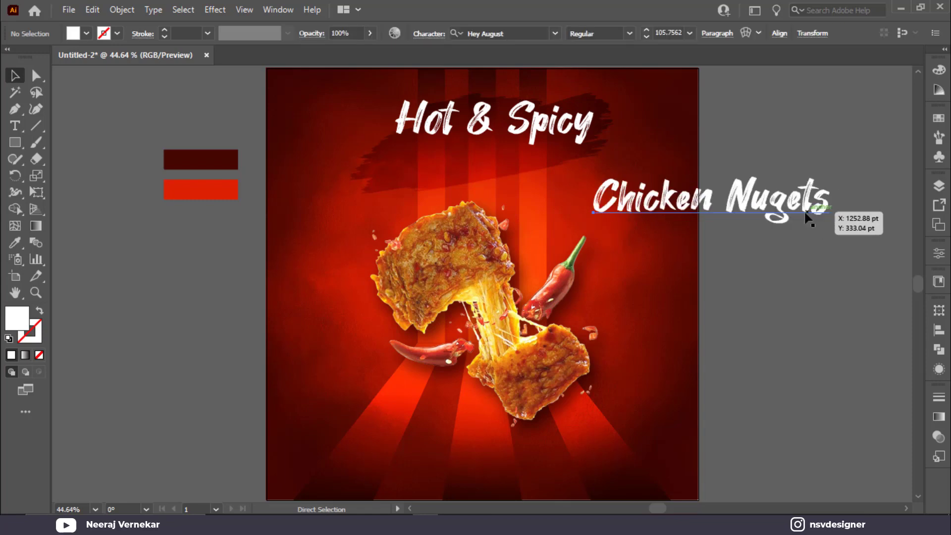
key("ctrl+z")
key("ctrl+shift+z")
Place Chicken Nugets under Hot & Spicy and scale both lines down together.
left_click_drag(762, 218, 545, 191)
left_click(586, 119, "shift")
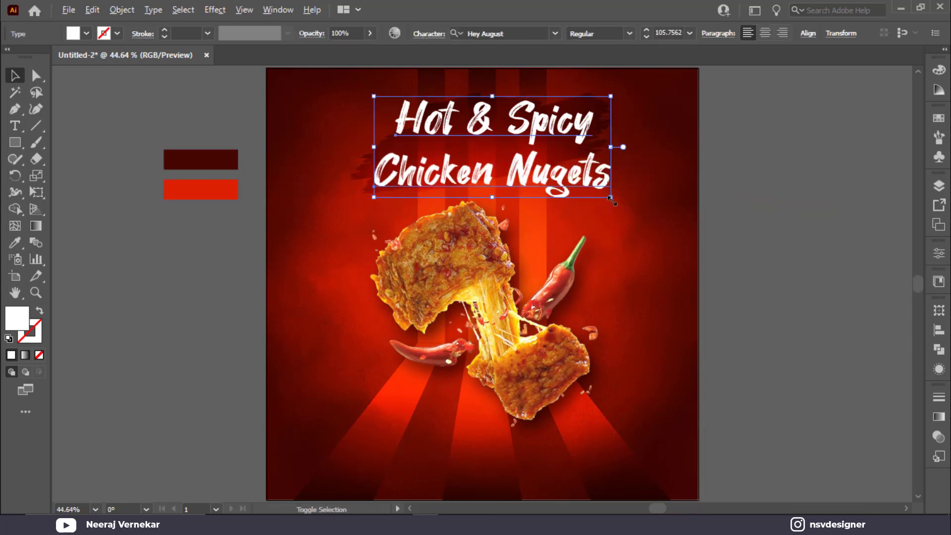
mouse_move(611, 198)
left_mouse_down()
mouse_move(570, 196)
mouse_move(596, 185)
mouse_move(569, 170)
mouse_move(614, 192)
left_mouse_up()
Move the Chicken Nugets text slightly lower.
left_click(749, 142)
left_click(554, 154)
scroll(630, 168, "up", 1)
left_click_drag(569, 215, 694, 260)
left_click_drag(666, 218, 666, 222)
Fill the Hot & Spicy text with bright orange #ff9d00.
left_click(619, 158)
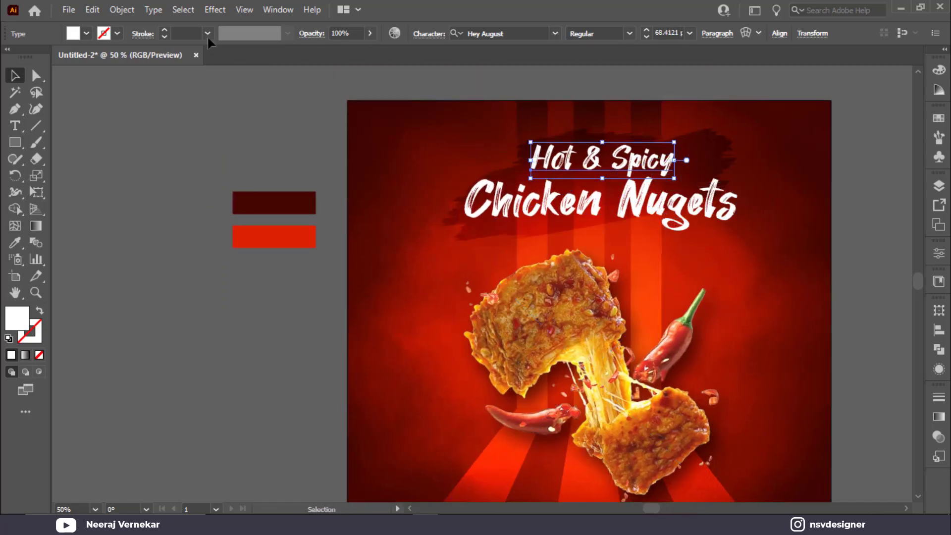
left_click(81, 33)
left_click(135, 58)
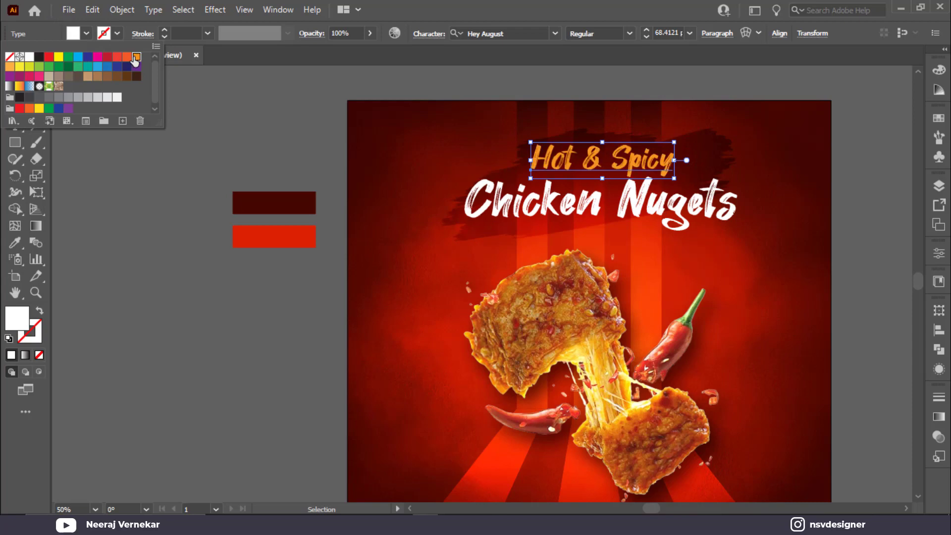
left_click(17, 318)
double_click(17, 318)
left_click_drag(752, 198, 777, 177)
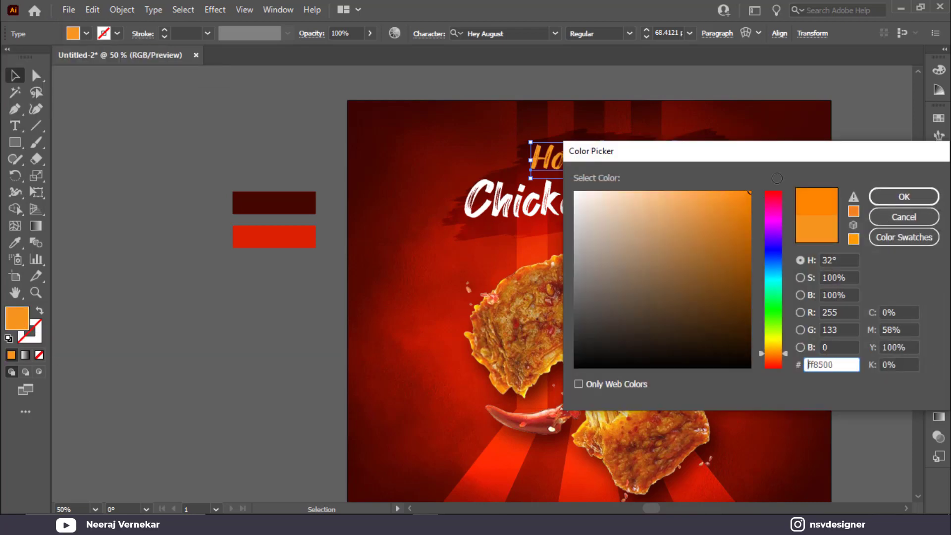
left_click_drag(851, 159, 625, 217)
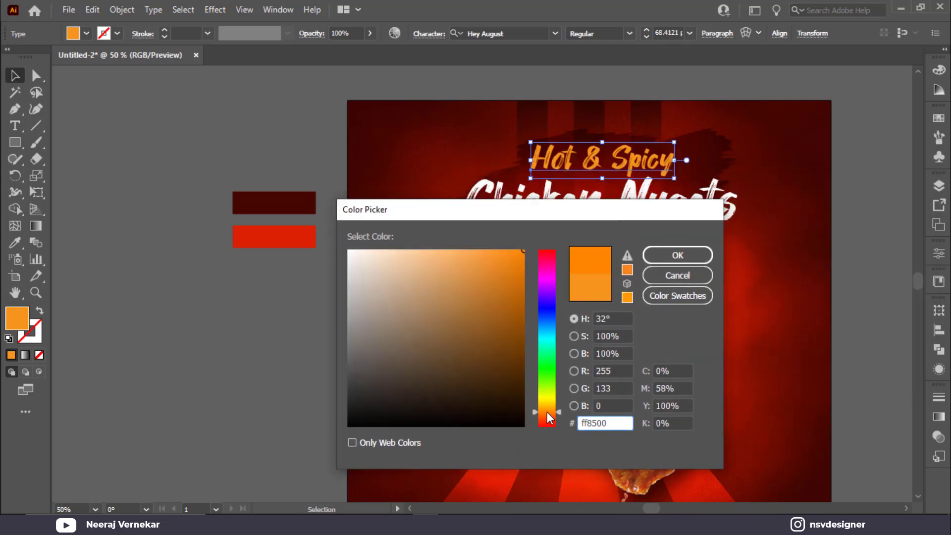
left_click_drag(547, 411, 543, 408)
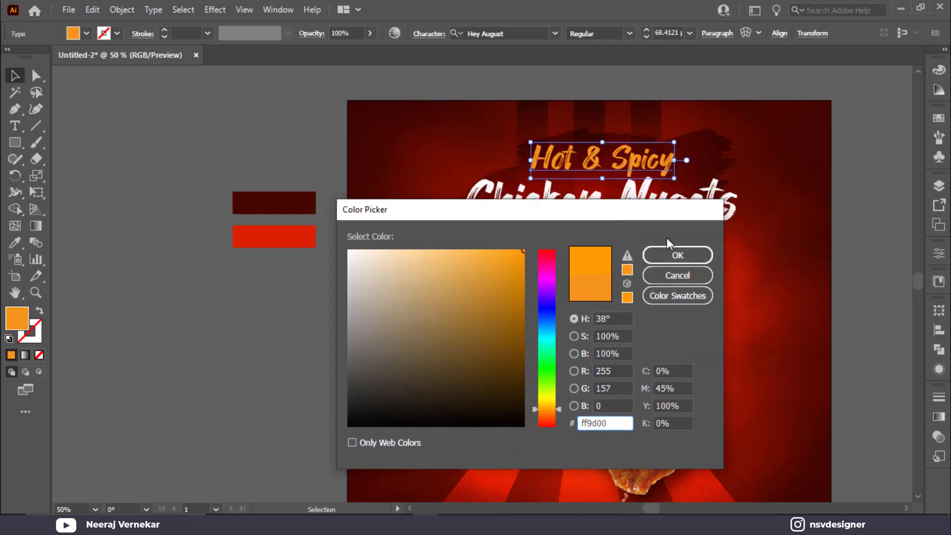
left_click(675, 254)
left_click(689, 203)
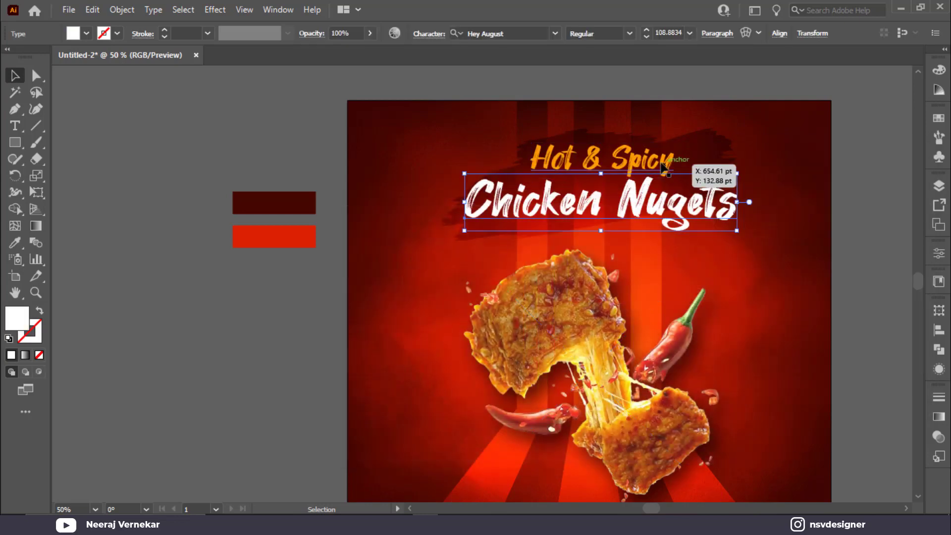
Nudge the Hot & Spicy line slightly left and down.
left_click(663, 167, "shift")
left_click(780, 172)
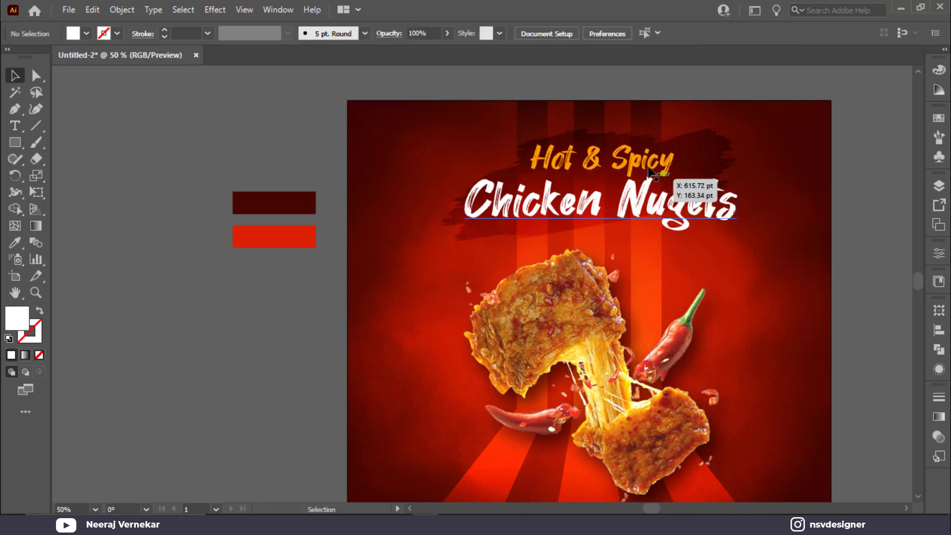
left_click(648, 164)
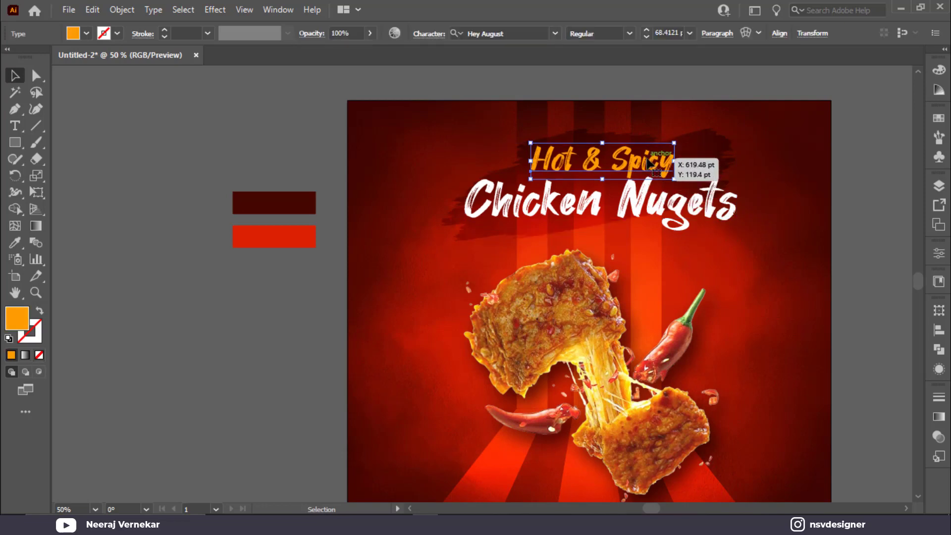
key("Left")
key("Left")
key("Left")
key("Left")
key("Left")
key("Left")
key("Left")
key("Left")
key("Left")
key("Left")
key("Left")
key("Left")
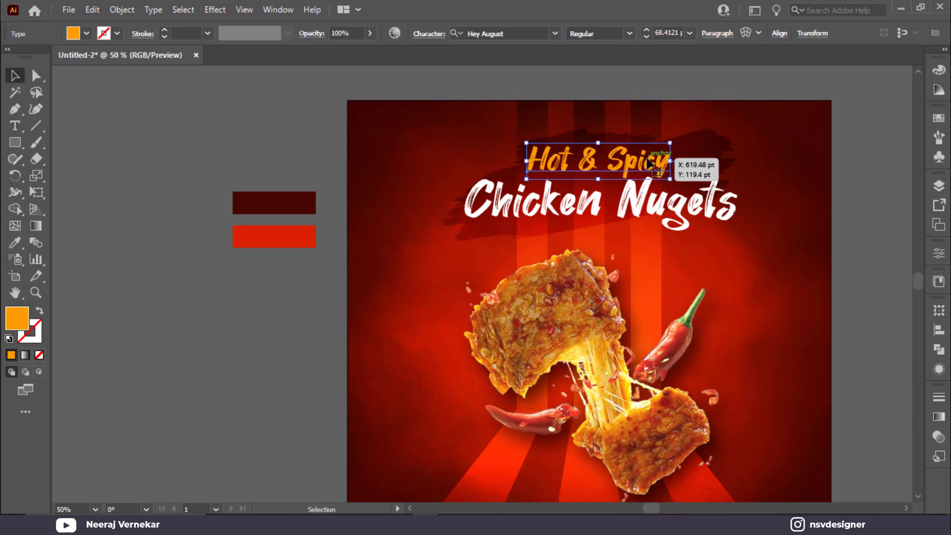
key("Down")
key("Down")
key("Down")
key("Down")
key("Down")
key("Down")
key("Down")
key("Down")
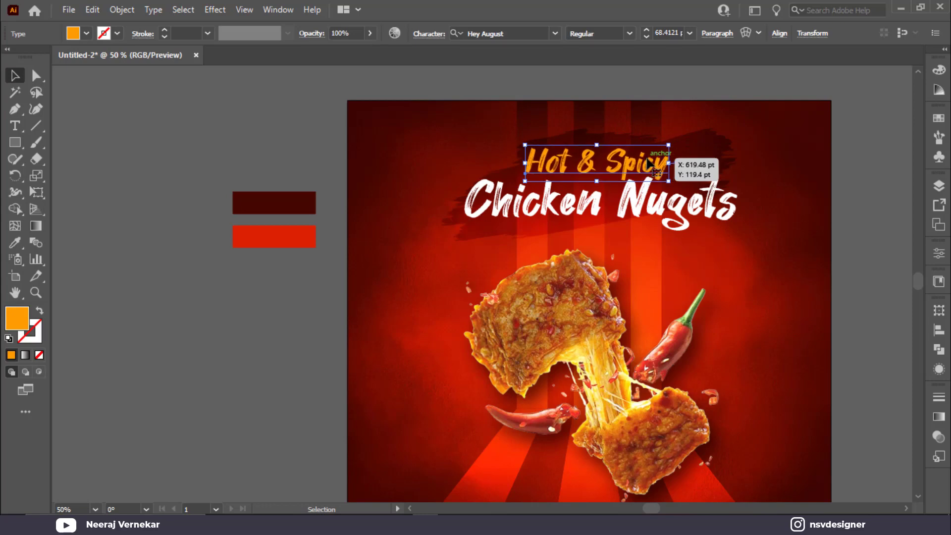
scroll(651, 161, "up", 2)
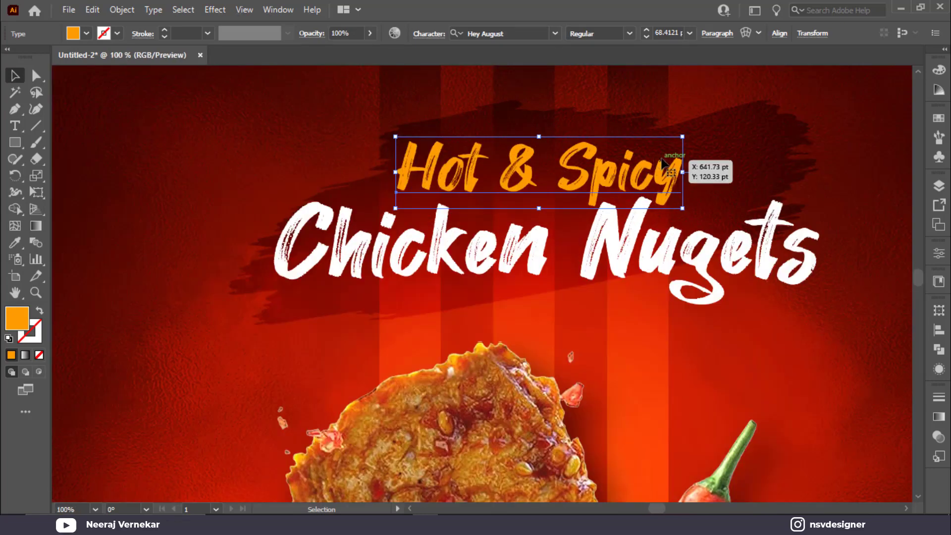
key("Down")
key("Down")
key("Down")
key("Down")
key("Down")
key("Down")
key("Down")
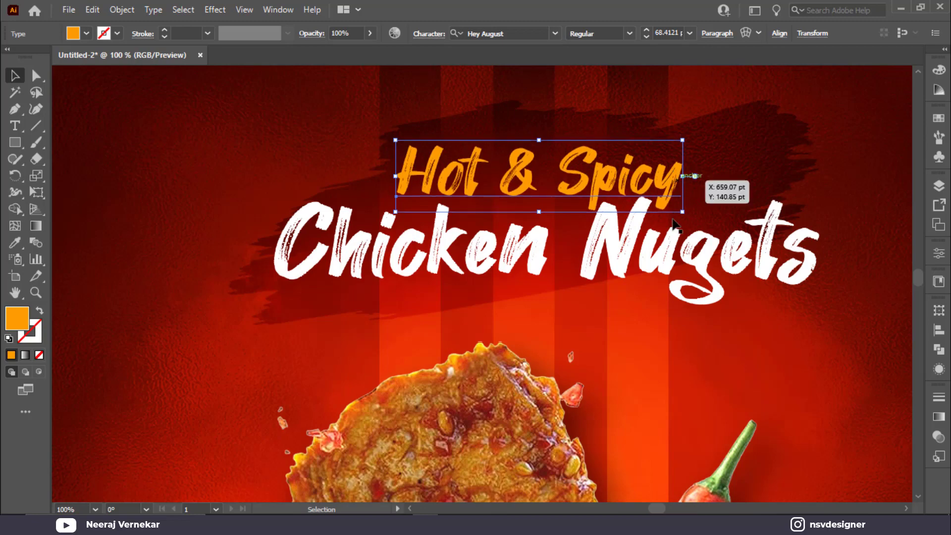
Rotate both title lines about 8° counter-clockwise, reposition them, and group them.
left_click(683, 261, "shift")
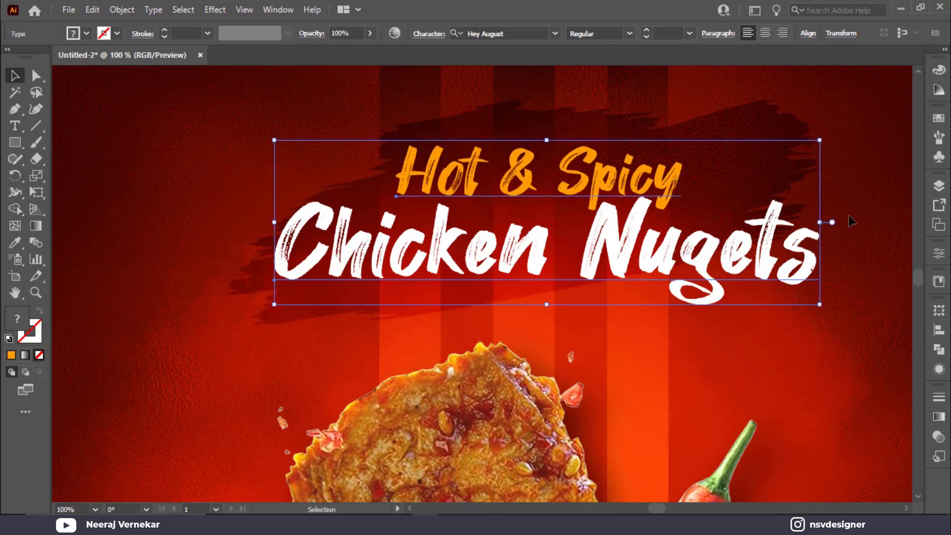
left_click_drag(827, 139, 813, 100)
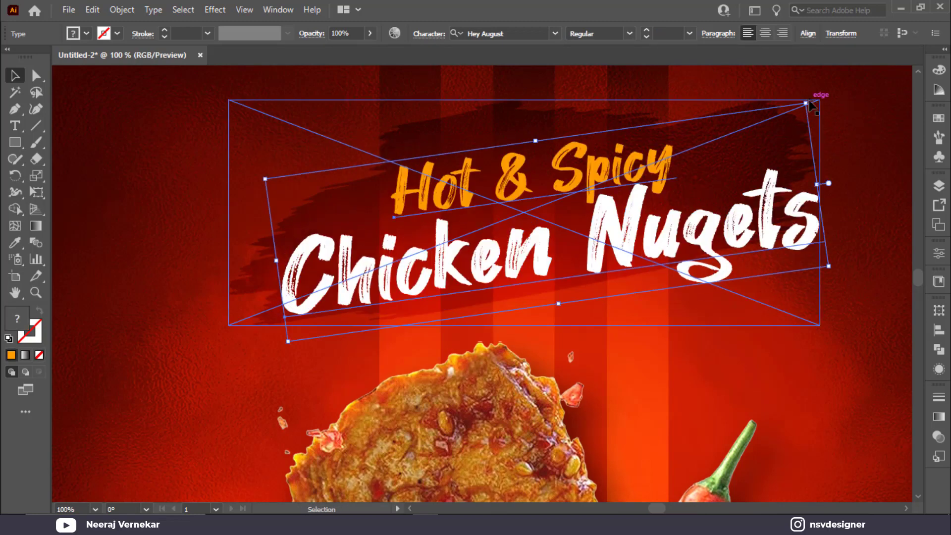
mouse_move(765, 226)
left_mouse_down()
mouse_move(752, 196)
mouse_move(751, 214)
left_mouse_up()
key("ctrl+g")
left_click(779, 295)
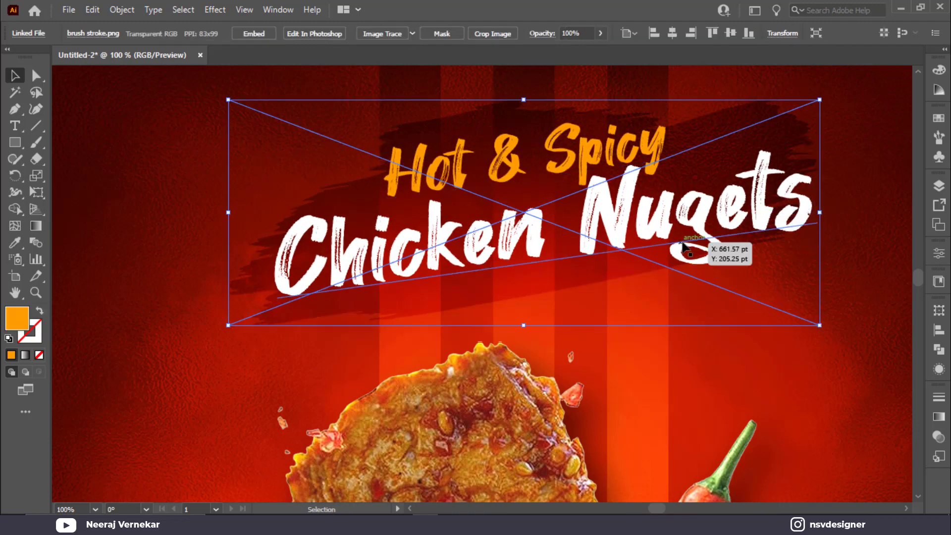
left_click(678, 233)
key("Down")
key("Down")
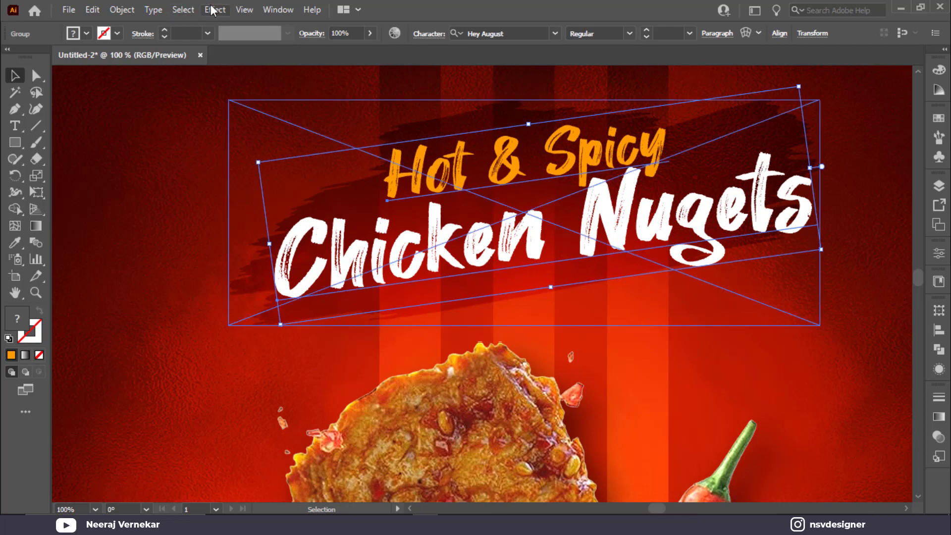
Apply a Multiply drop shadow to the title group: 75% opacity, 7 pt offsets, 5 pt blur.
left_click(215, 9)
mouse_move(262, 167)
left_click(391, 167)
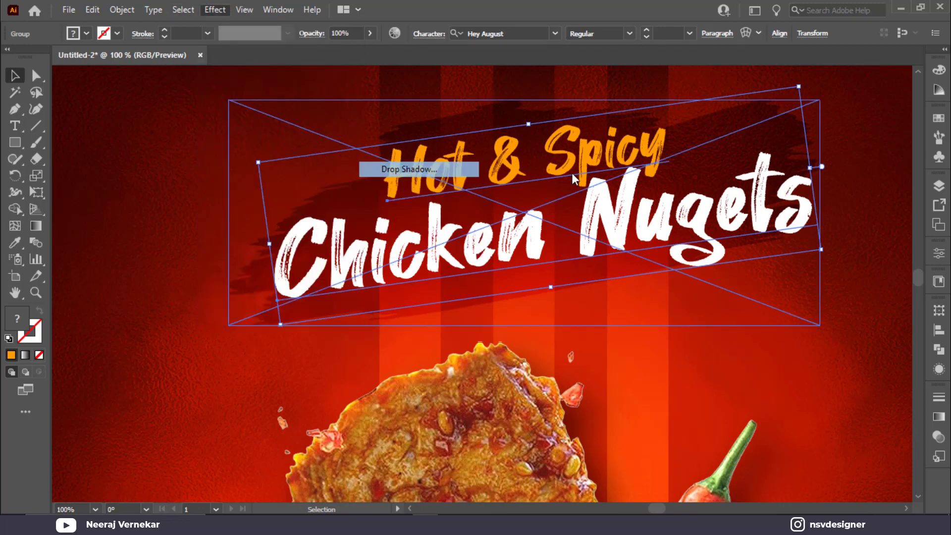
left_click_drag(771, 211, 742, 233)
double_click(772, 188)
type("7")
type("5")
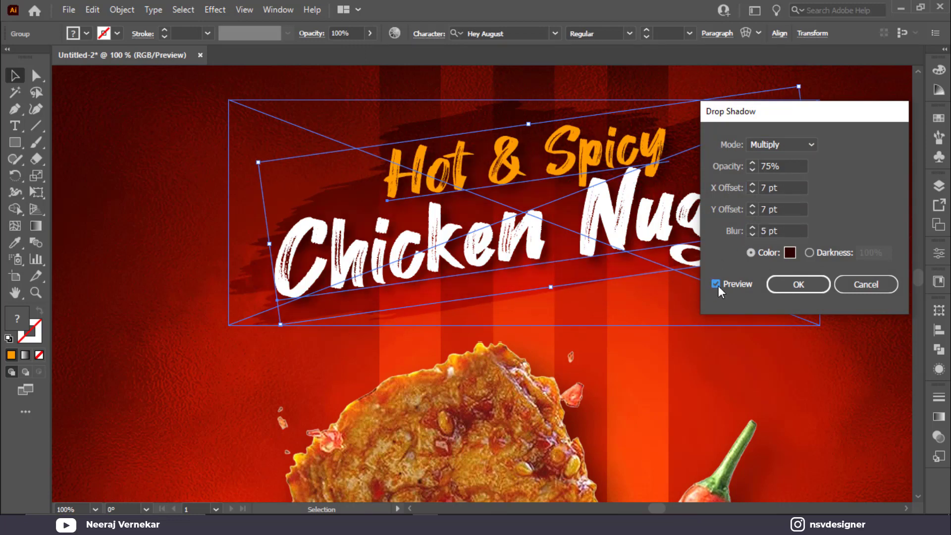
left_click(716, 284)
left_click(799, 284)
left_click(766, 322)
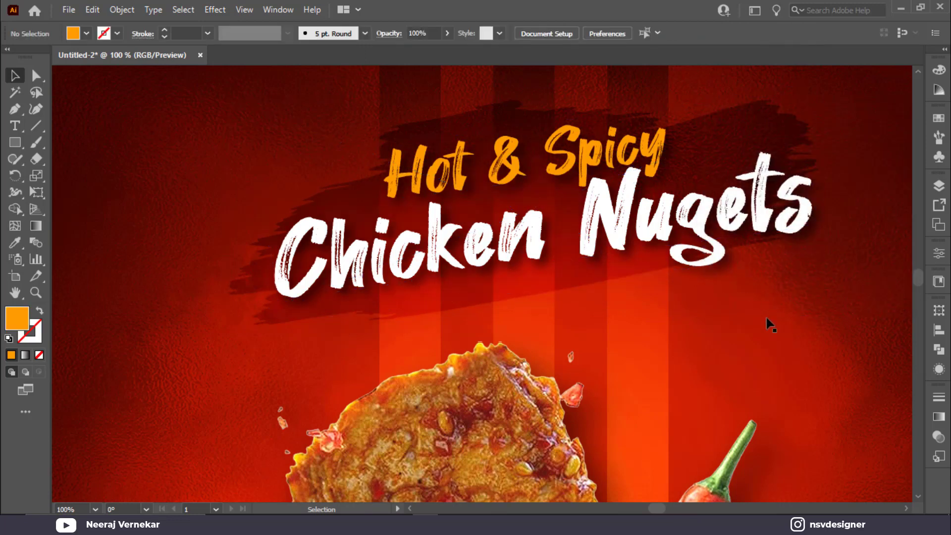
scroll(641, 259, "right", 3)
Draw a small orange rectangle right of the title and arc-warp it (41% bend, -100% horizontal).
left_click(16, 143)
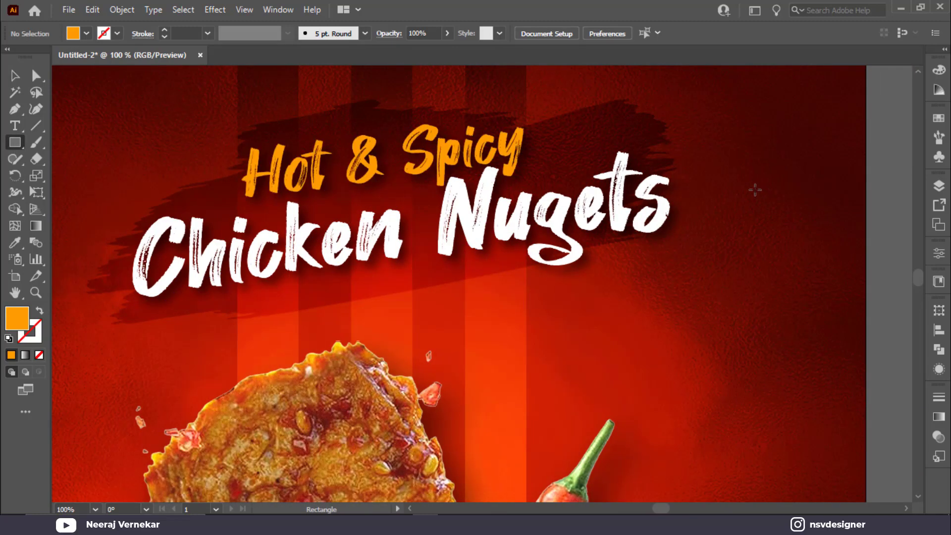
left_click_drag(755, 189, 812, 207)
left_click(15, 76)
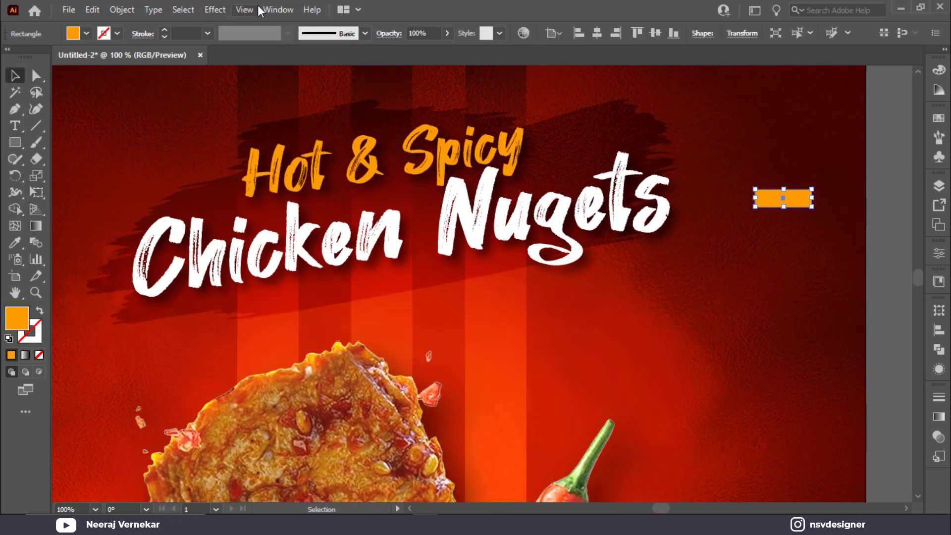
left_click(215, 9)
mouse_move(268, 191)
left_click(389, 192)
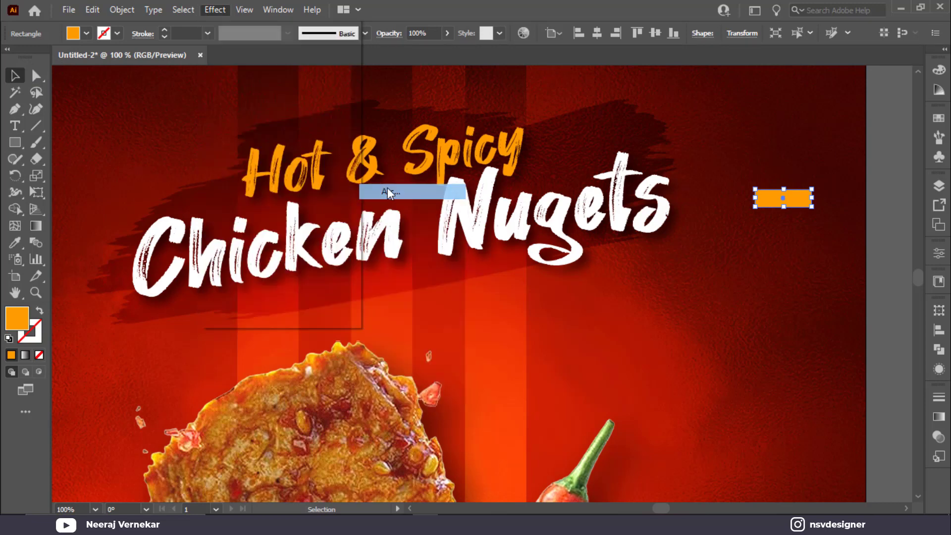
left_click_drag(756, 128, 357, 147)
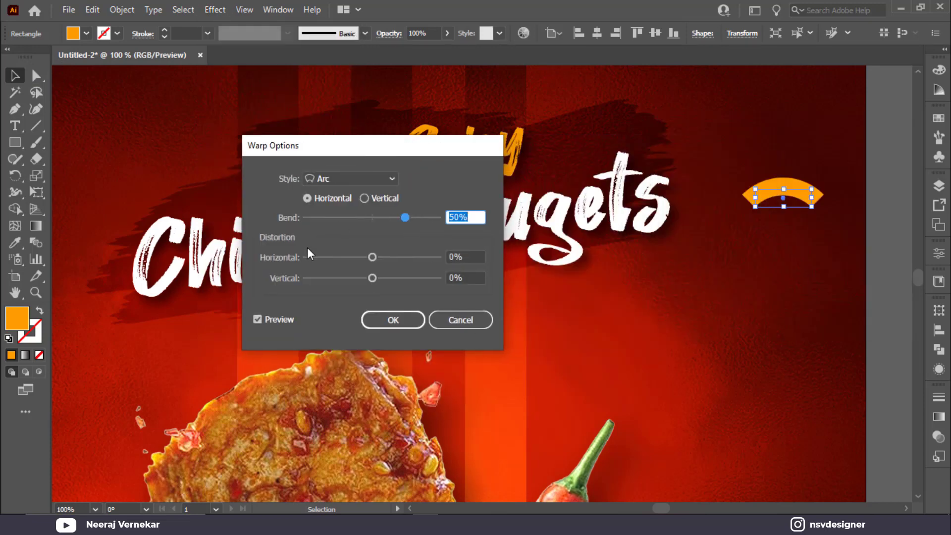
left_click_drag(372, 257, 272, 255)
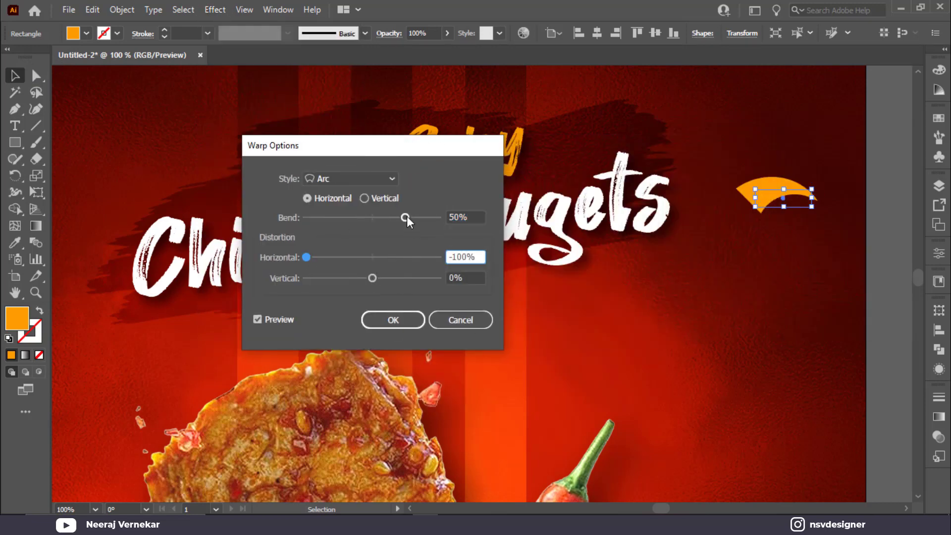
mouse_move(406, 217)
left_mouse_down()
mouse_move(418, 215)
mouse_move(399, 215)
left_mouse_up()
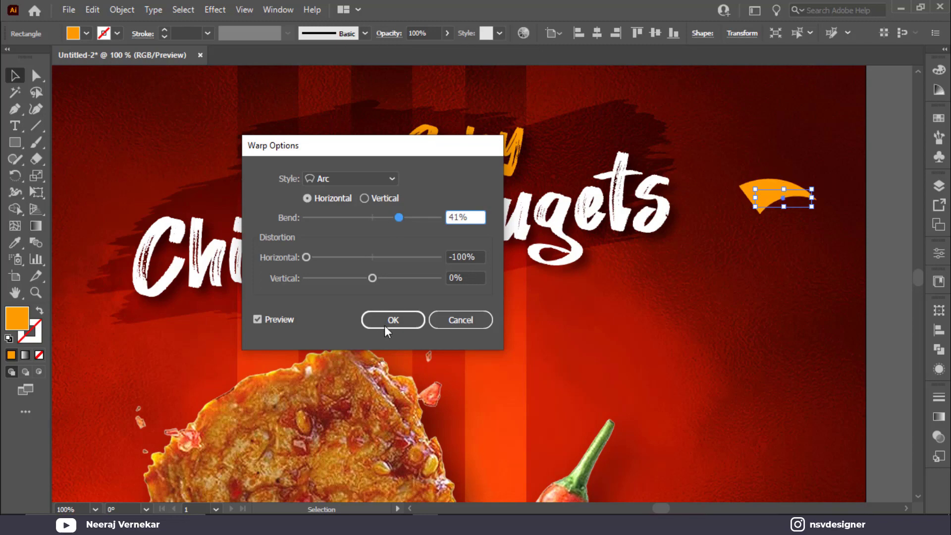
left_click(391, 320)
Expand the warped shape into a plain path and test reshaping its anchor points.
left_click(121, 10)
left_click(148, 184)
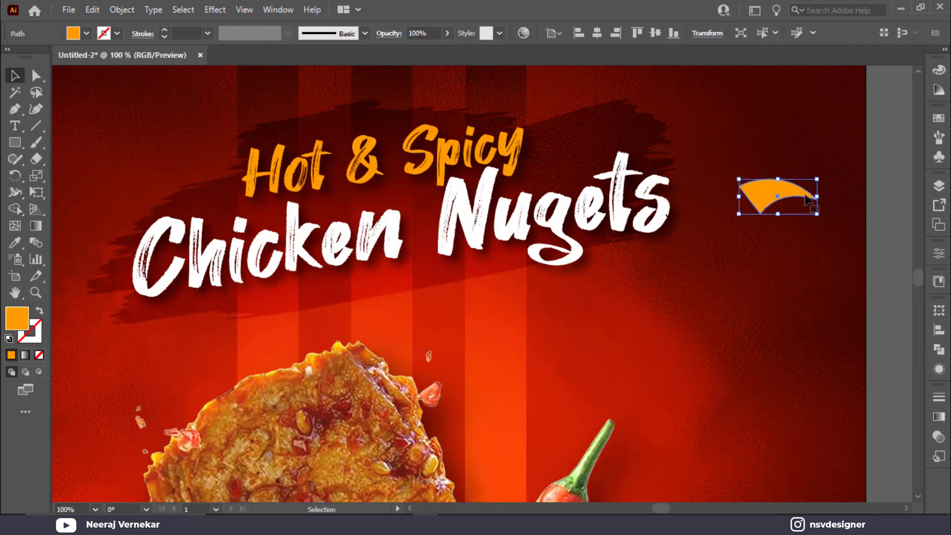
left_click(36, 76)
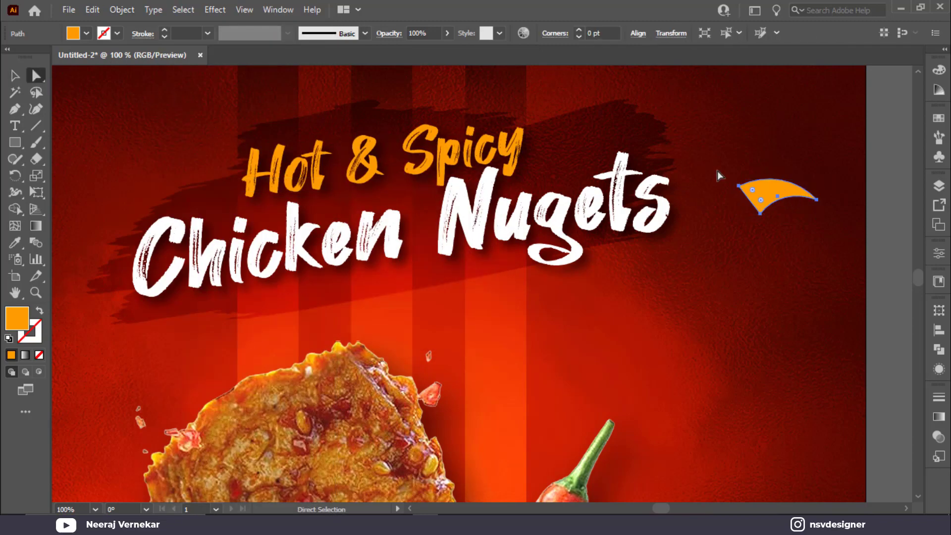
left_click(739, 187)
left_click(760, 213, "shift")
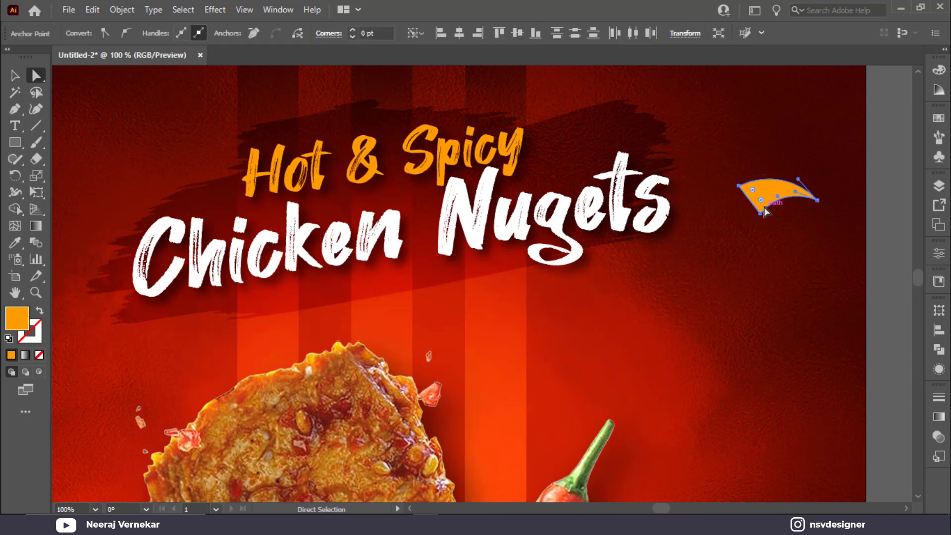
left_click_drag(761, 210, 820, 150)
key("ctrl+z")
key("v")
left_click(788, 164)
left_click(782, 194)
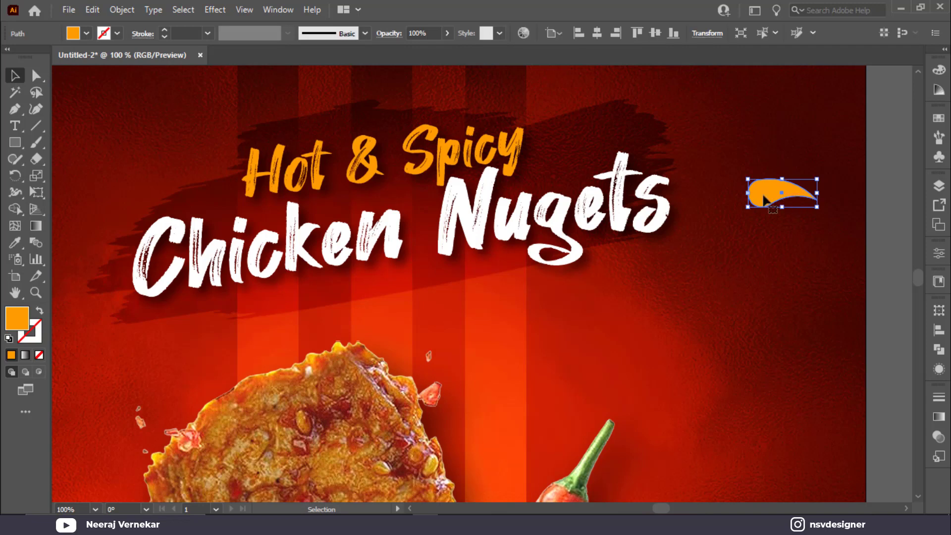
Add two smaller, rotated copies of the orange drop below and above the original.
left_click_drag(763, 199, 770, 241)
left_click_drag(824, 255, 797, 166)
left_click(823, 146)
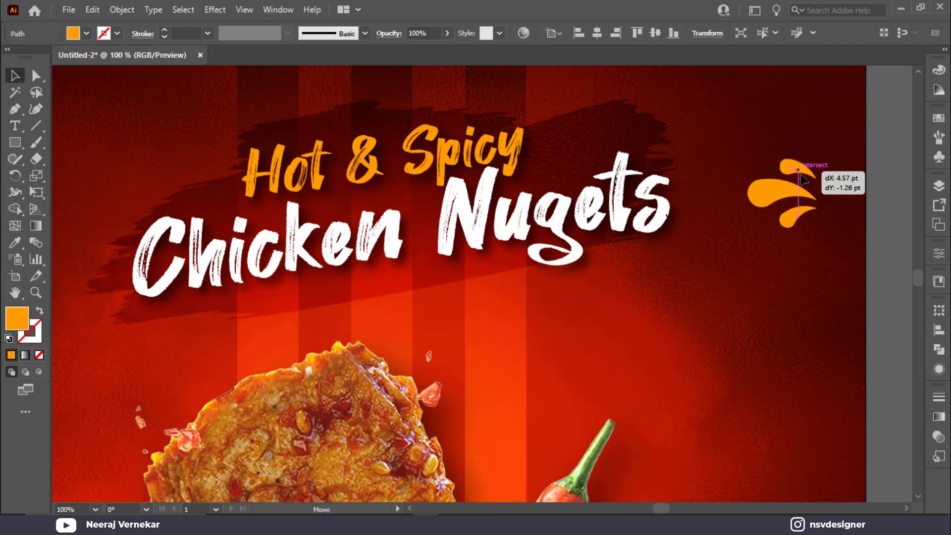
Rotate the upper small drop clockwise and fill both small drops white.
scroll(804, 176, "up", 3, "alt")
left_click_drag(879, 157, 845, 212)
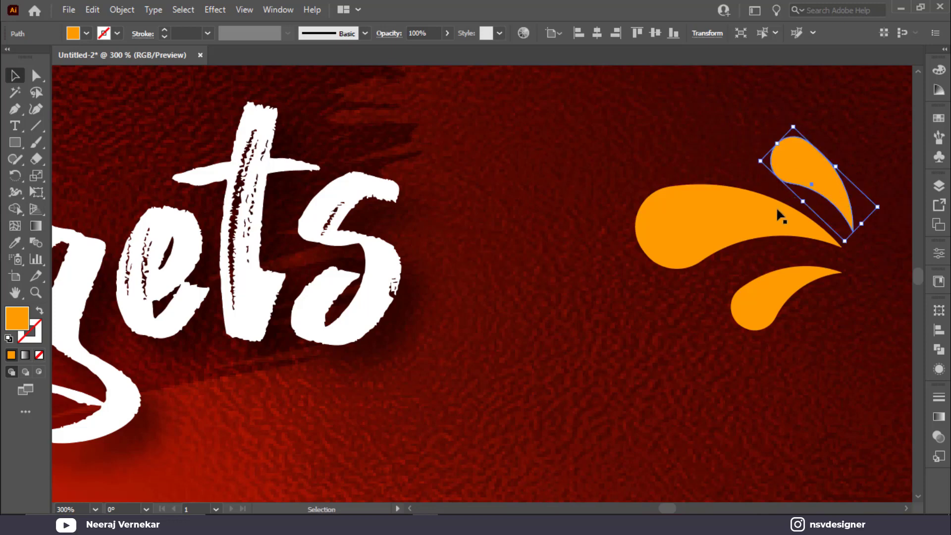
left_click(796, 273, "shift")
left_click(71, 38)
left_click(30, 55)
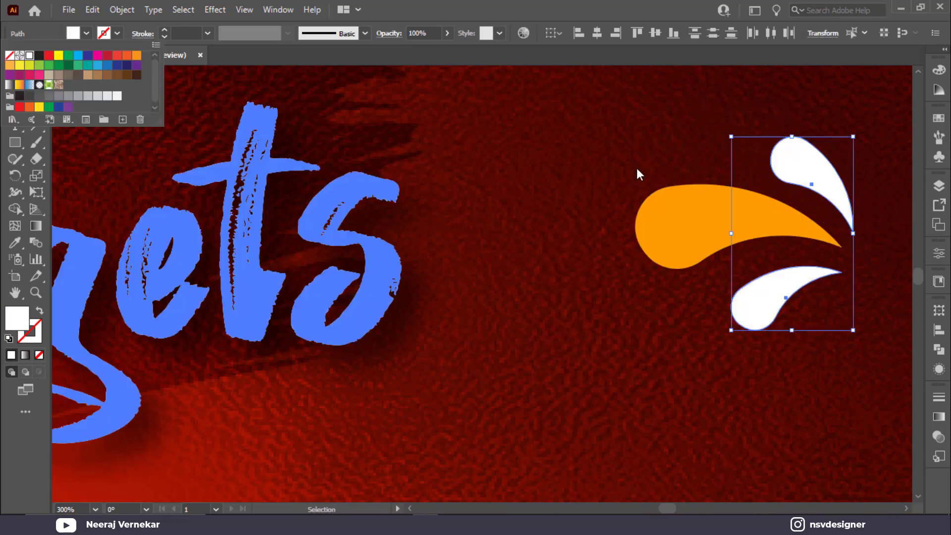
Group the three drops into one splash and move it left of Hot & Spicy.
scroll(637, 166, "down", 2, "alt")
left_click_drag(687, 157, 757, 171)
left_click_drag(701, 145, 799, 254)
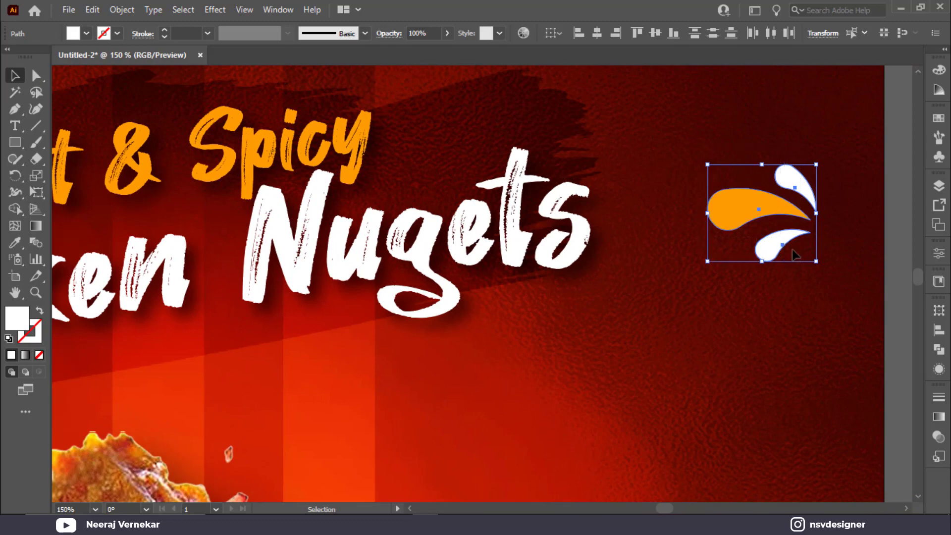
key("ctrl+g")
left_click_drag(734, 268, 817, 268)
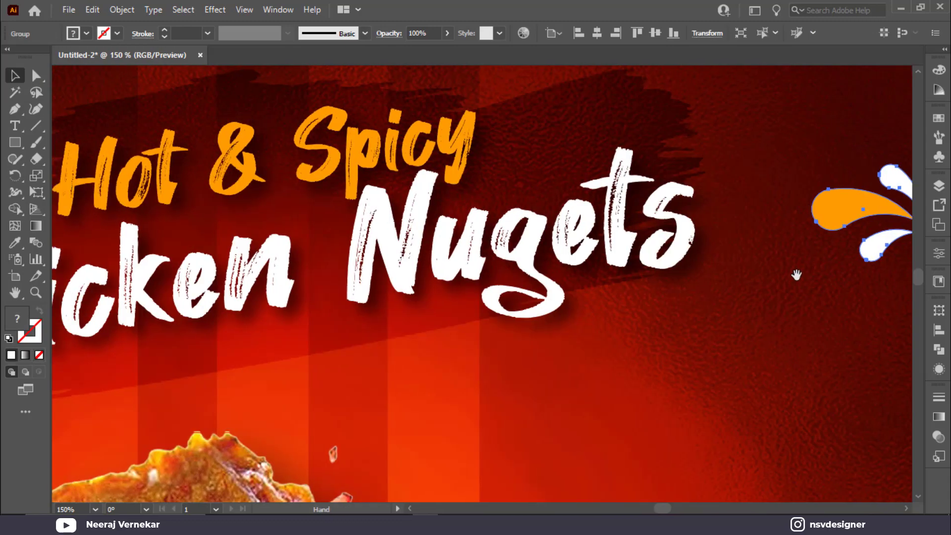
scroll(795, 276, "down", 1, "alt")
mouse_move(853, 218)
left_mouse_down()
mouse_move(243, 204)
mouse_move(283, 185)
mouse_move(257, 214)
mouse_move(263, 222)
mouse_move(602, 200)
left_mouse_up()
Shrink the splash, then place a vertically mirrored copy to the right of Spicy.
left_click(285, 221)
left_click(187, 184)
right_click(602, 199)
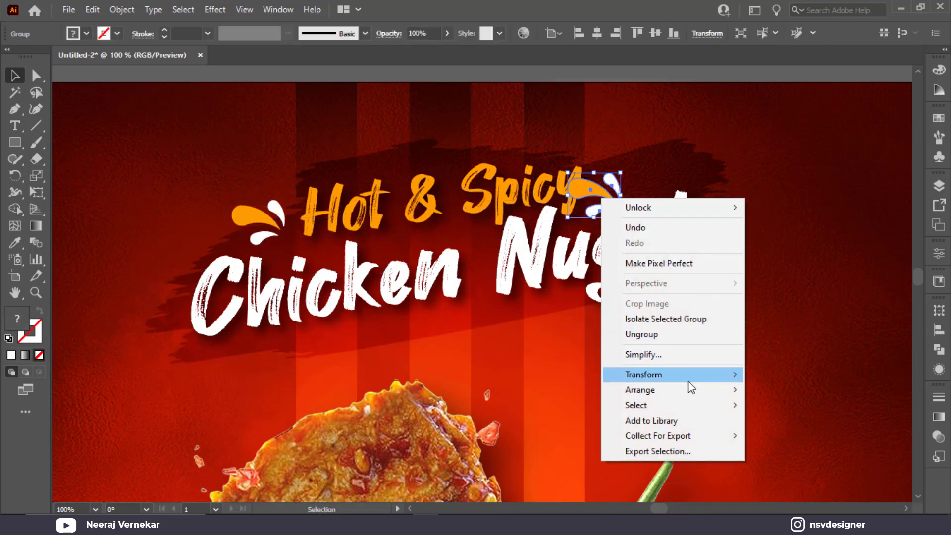
mouse_move(689, 376)
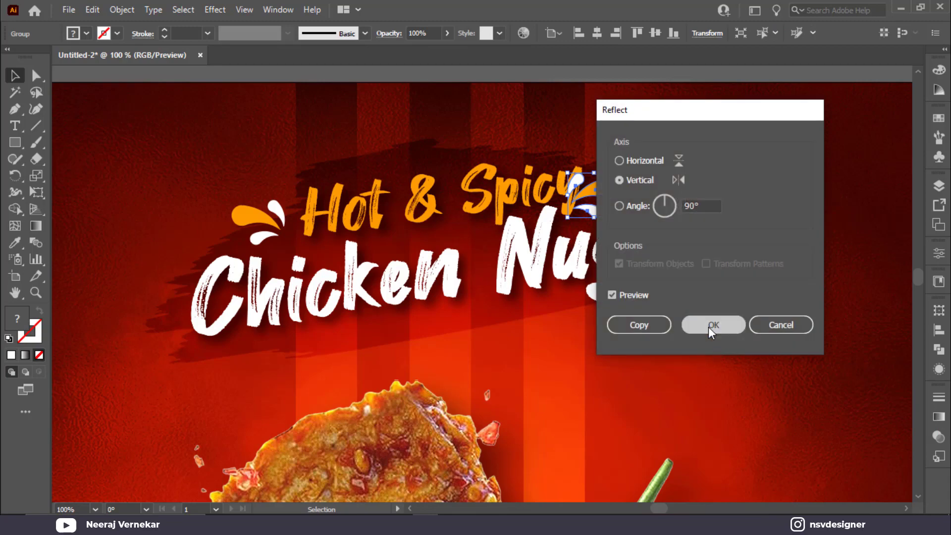
left_click(713, 323)
left_click_drag(594, 194, 634, 203)
Ungroup the mirrored splash and colour all three of its drops orange with the Eyedropper.
right_click(629, 194)
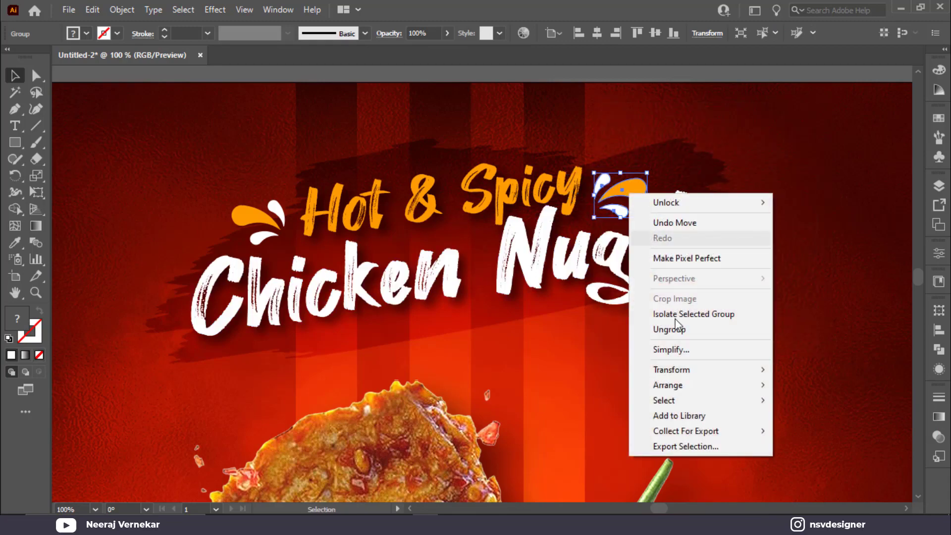
left_click(683, 330)
scroll(624, 211, "up", 3, "alt")
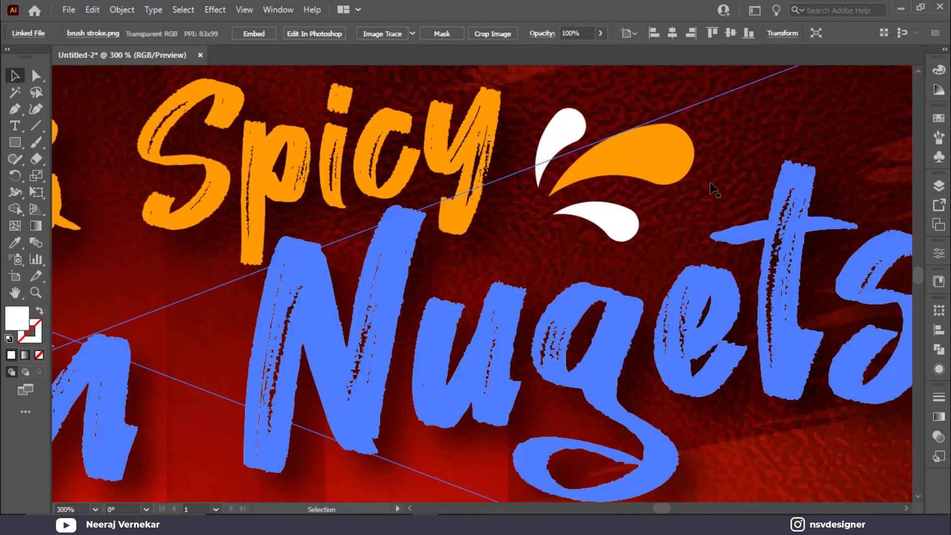
scroll(710, 183, "down", 2, "alt")
left_click(863, 156)
left_click(636, 163)
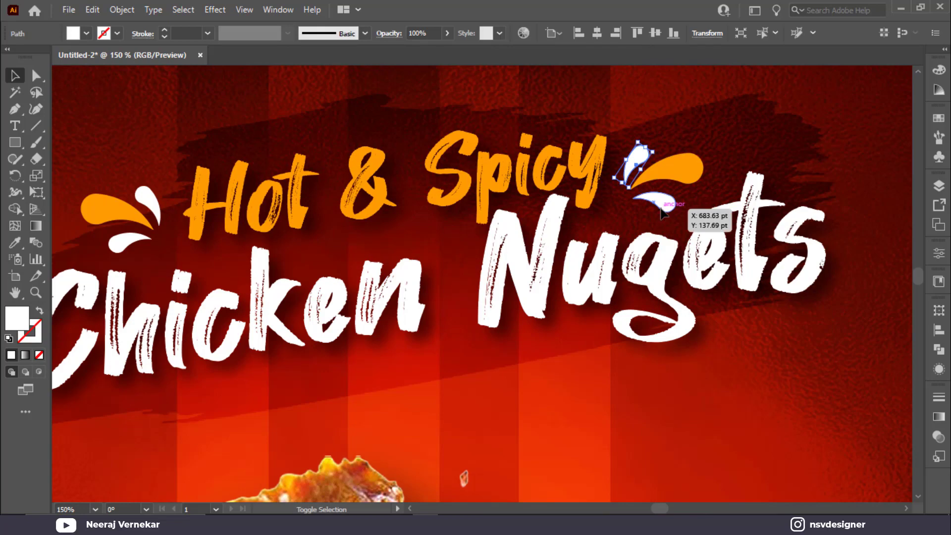
left_click(658, 206, "shift")
left_click(693, 171, "shift")
key("i")
left_click(696, 166)
key("v")
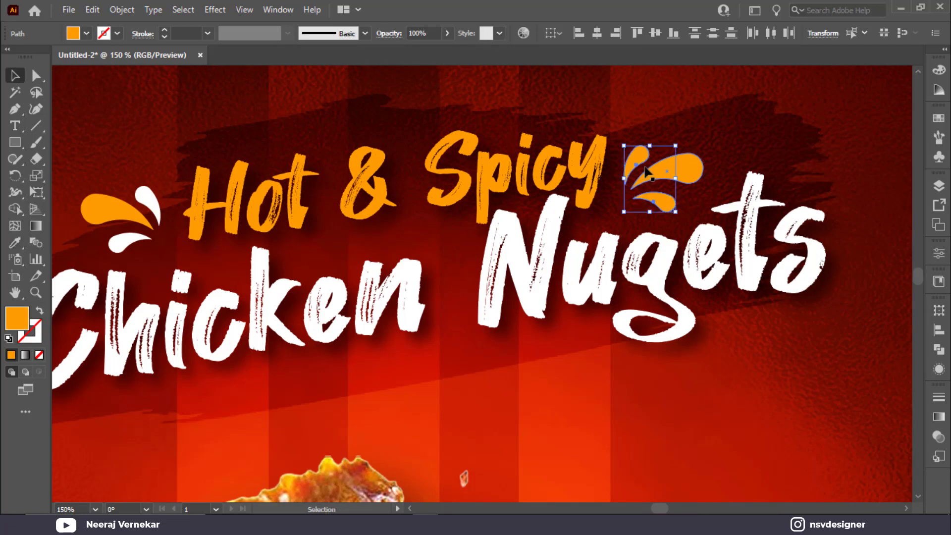
Make the copy's large splash white, deselect, and fit the poster in view.
left_click(715, 164)
left_click(676, 163)
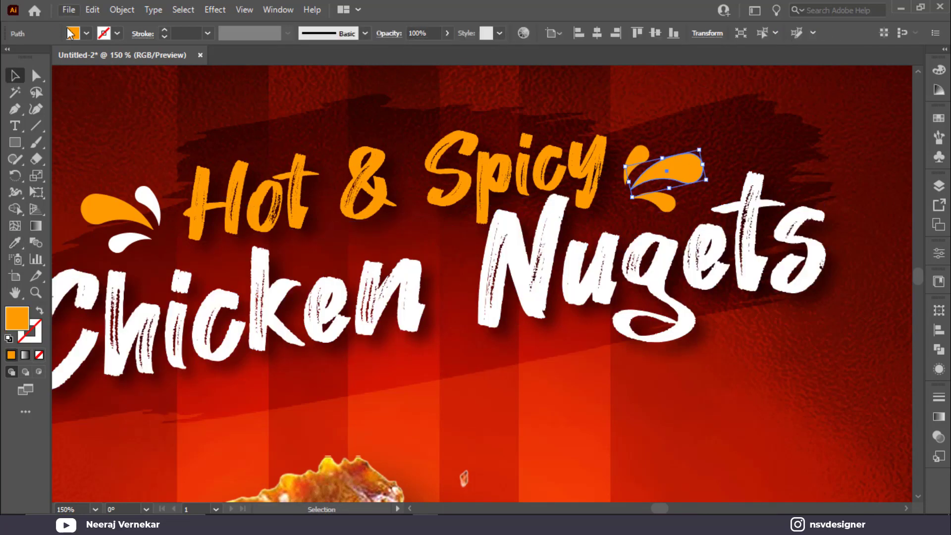
left_click(74, 33)
left_click(30, 55)
left_click(832, 142)
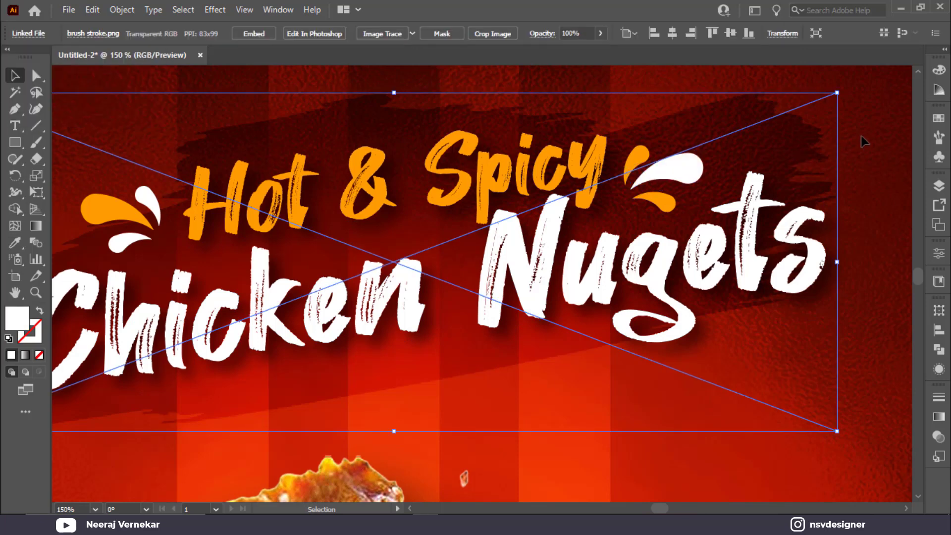
left_click(861, 136)
key("ctrl+0")
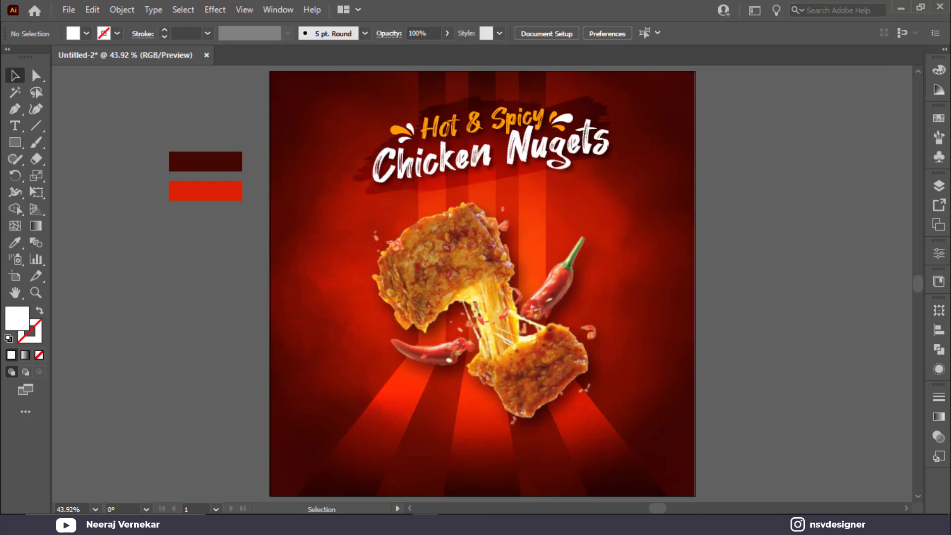
Scale the chicken-and-chilli image up slightly and move it about 34 pt higher, beneath the title.
left_click_drag(15, 146, 101, 141)
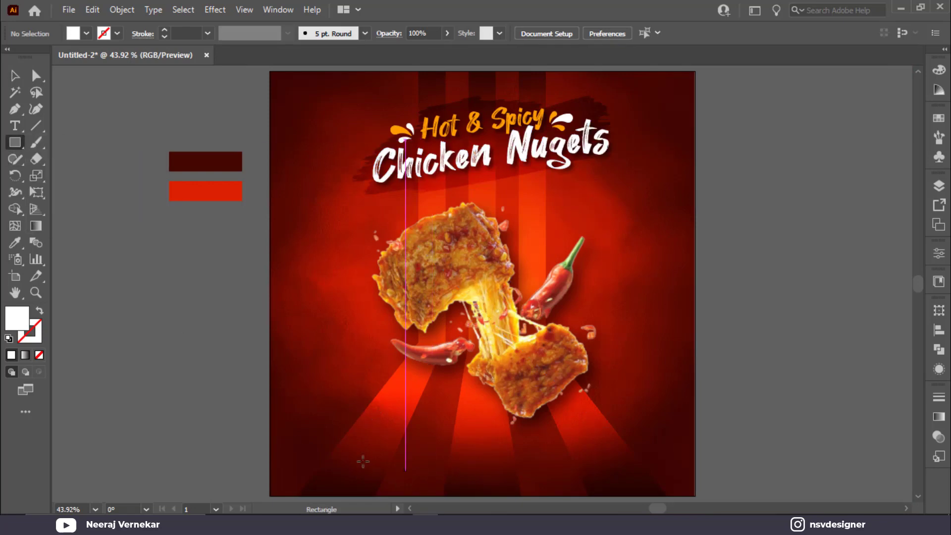
key("v")
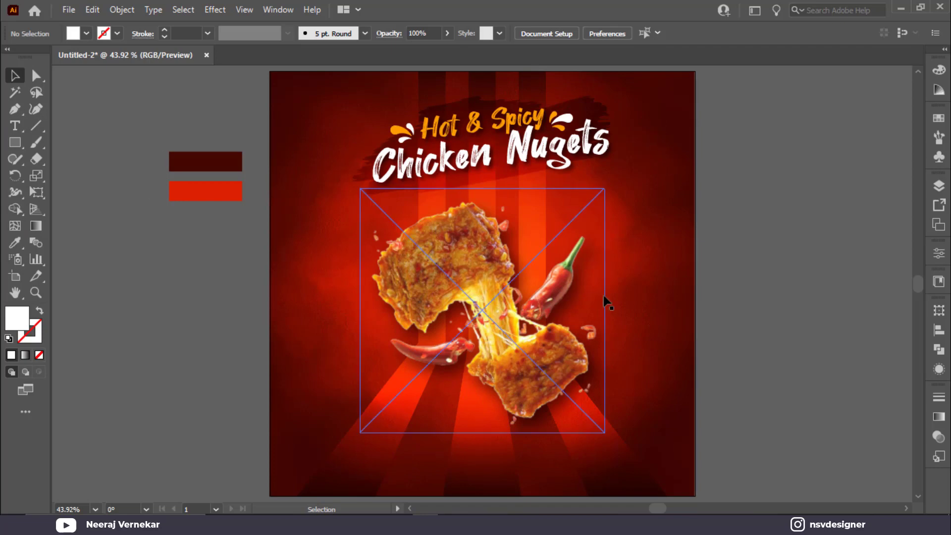
left_click(591, 373)
left_click_drag(604, 428, 614, 440)
left_click_drag(555, 396, 554, 381)
left_click(649, 376)
left_click(575, 454)
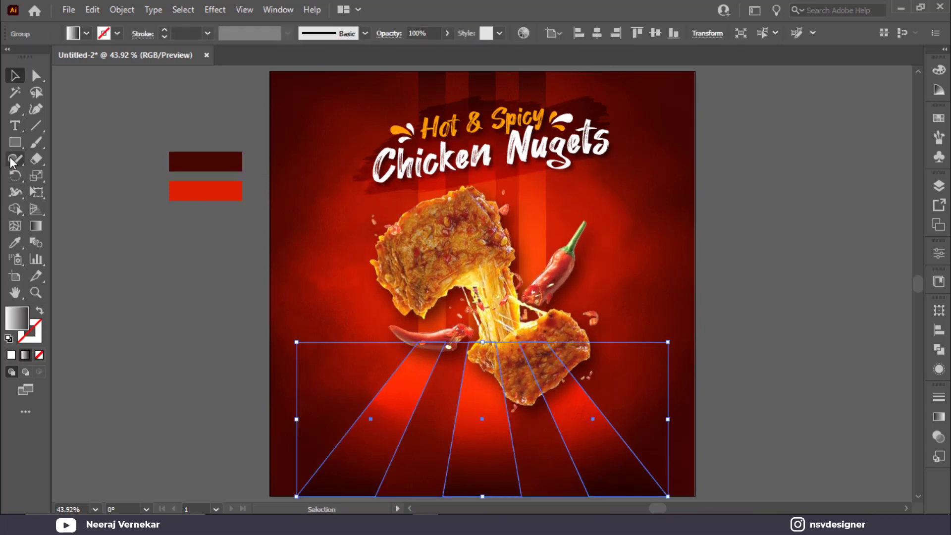
Type 'NUGGETS' as a new text object off the artboard.
left_click(15, 125)
left_click(149, 311)
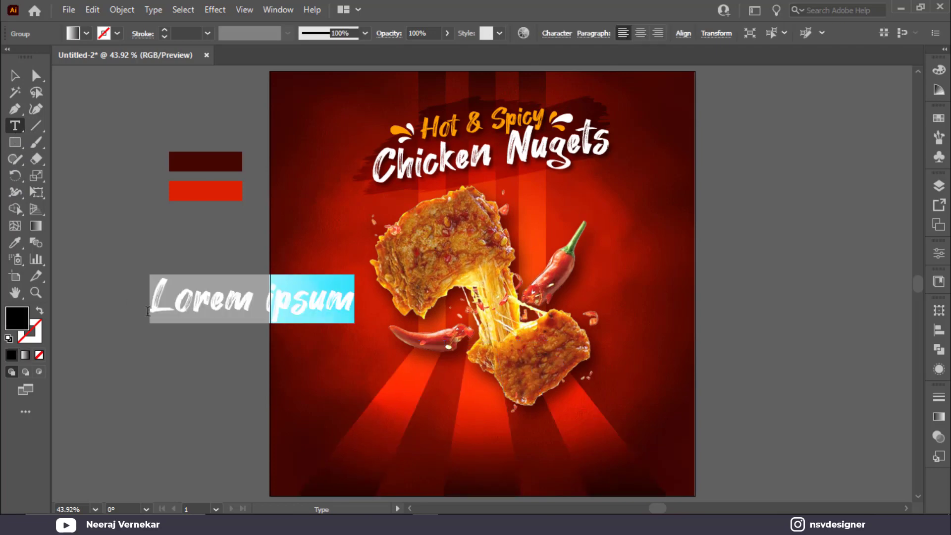
type("NUG")
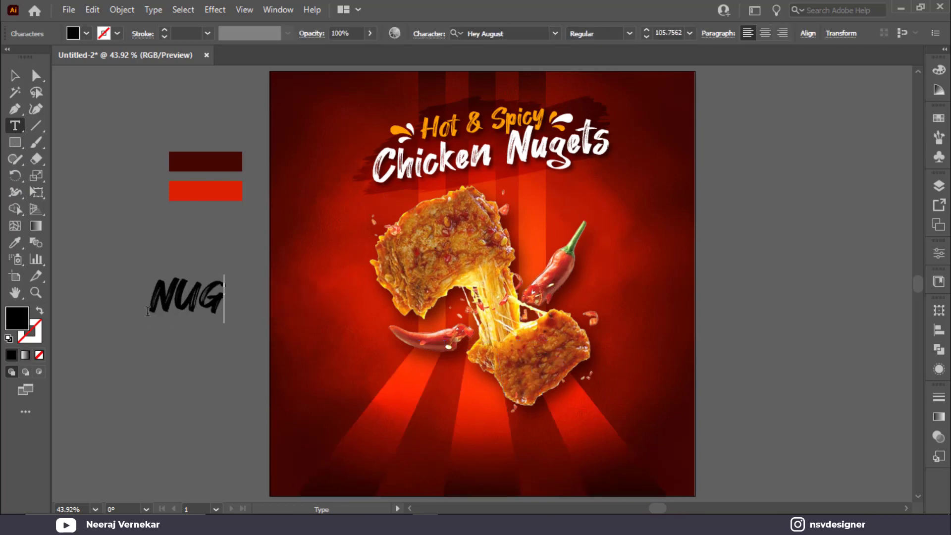
type("GETS")
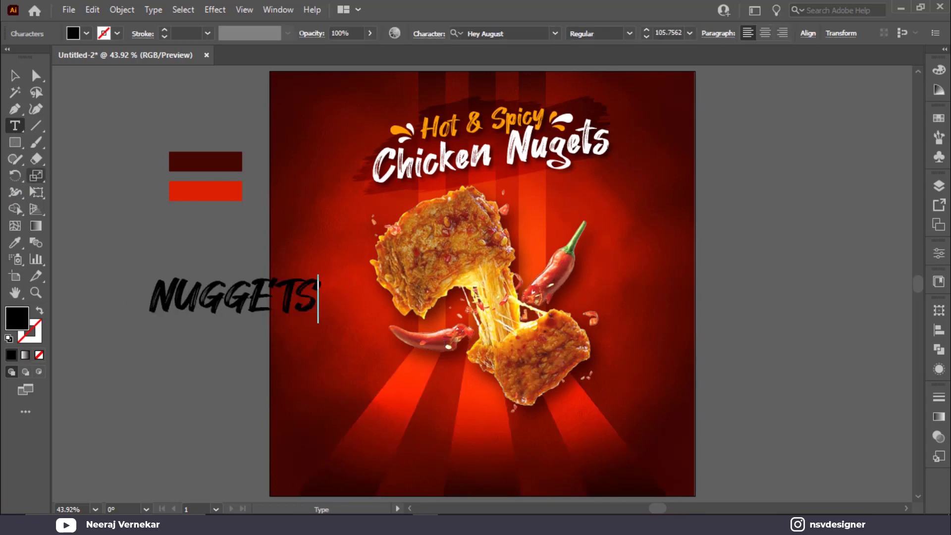
left_click(15, 75)
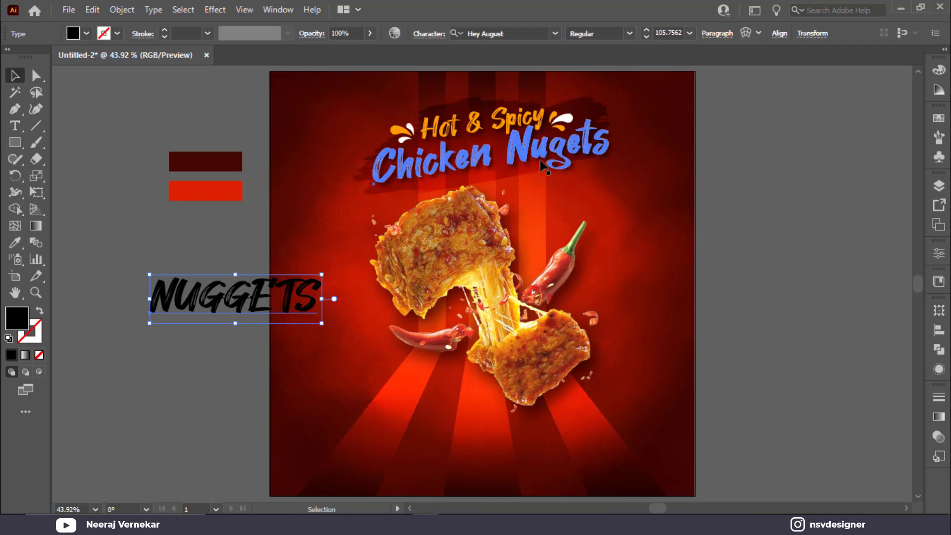
Fix the title typo so 'Chicken Nugets' reads 'Chicken Nuggets'.
double_click(564, 144)
triple_click(564, 143)
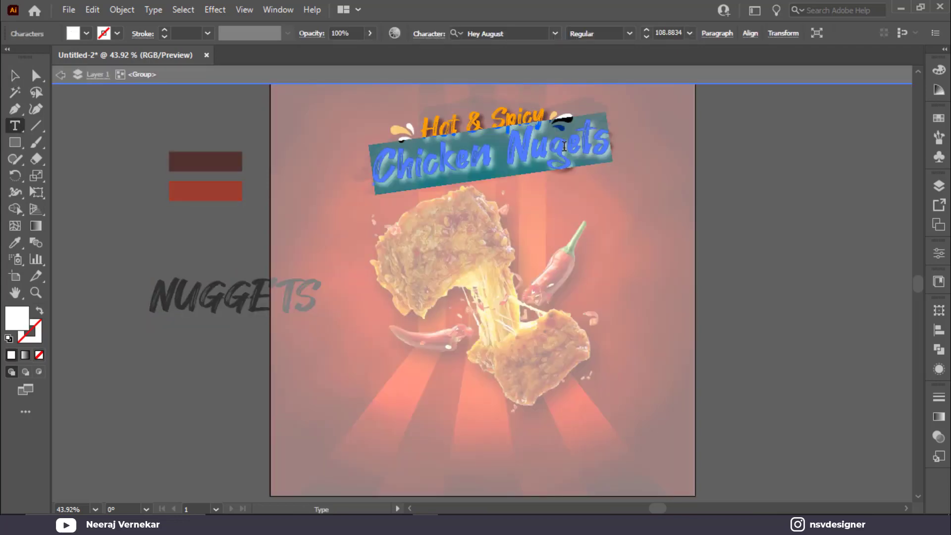
left_click(562, 147)
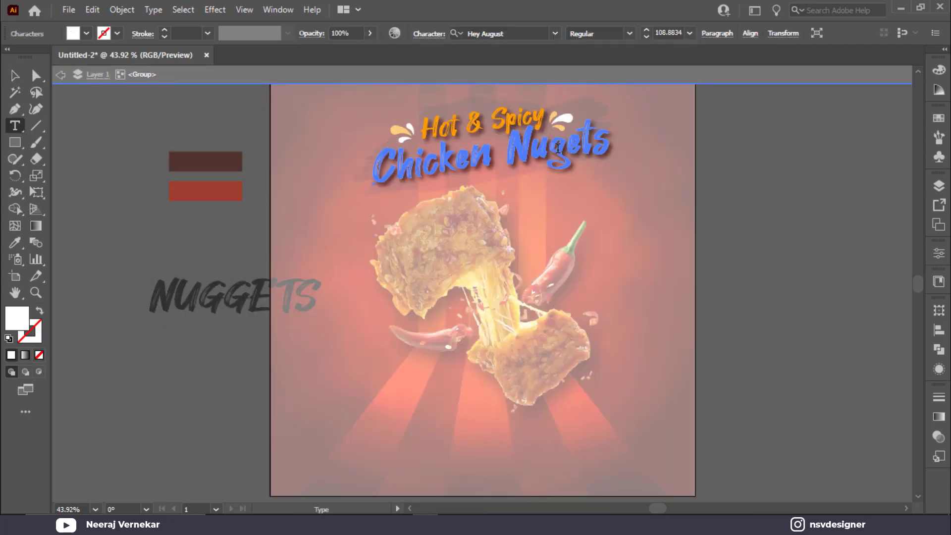
type("g")
left_click(15, 76)
left_click(84, 174)
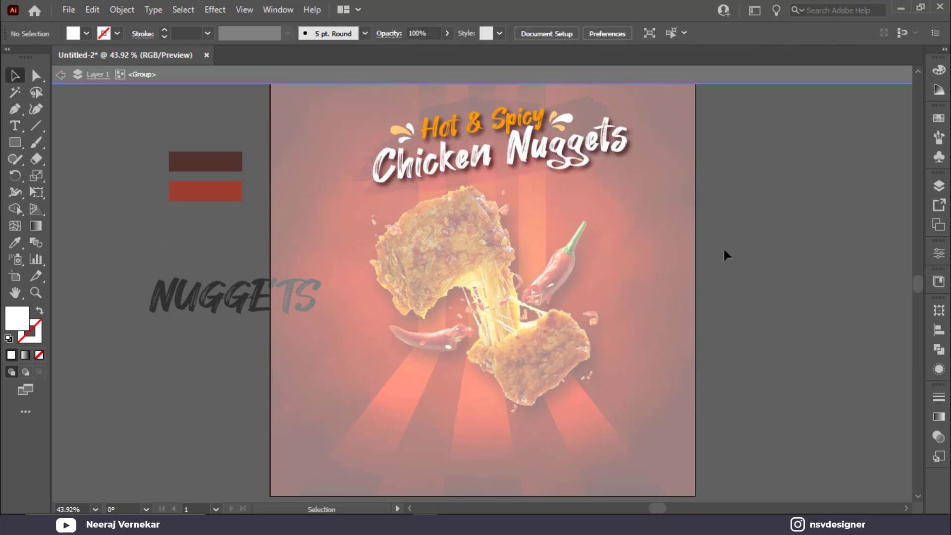
Nudge the 'Chicken Nuggets' line slightly into place and exit the title group.
left_click(570, 152)
left_click_drag(571, 152, 559, 151)
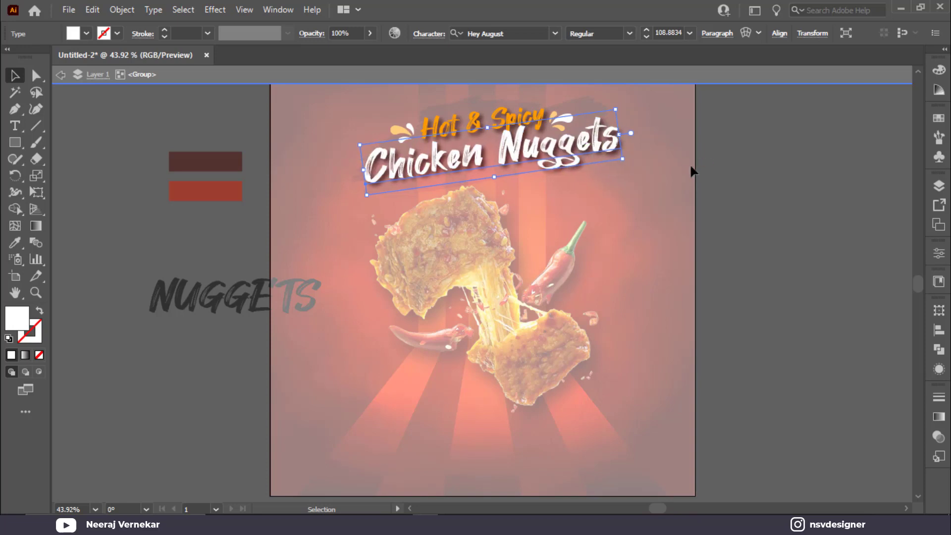
key("Right")
key("Right")
key("Right")
key("Right")
key("Right")
key("Right")
key("Right")
key("Right")
key("Right")
key("Right")
key("Right")
key("Right")
key("Right")
key("Right")
key("Right")
key("Right")
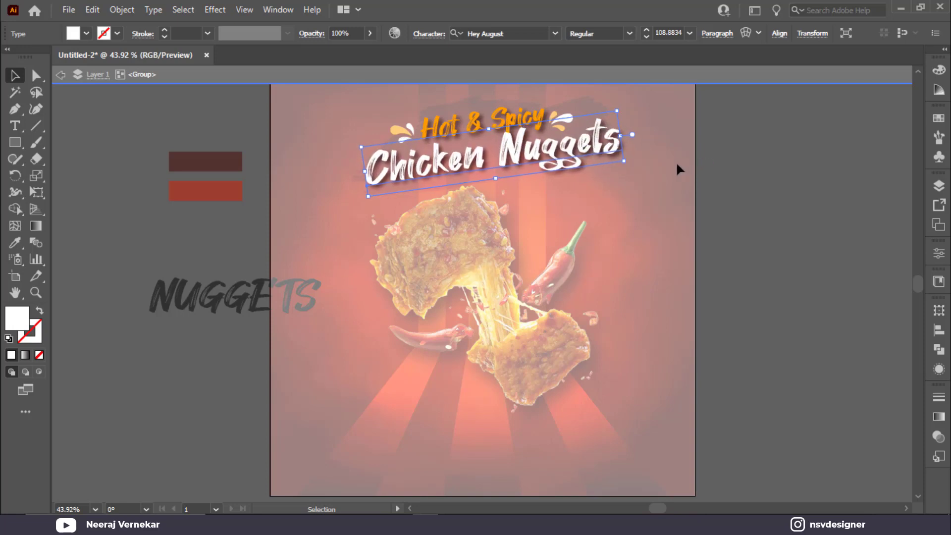
key("Right")
key("Right")
key("Right")
key("Right")
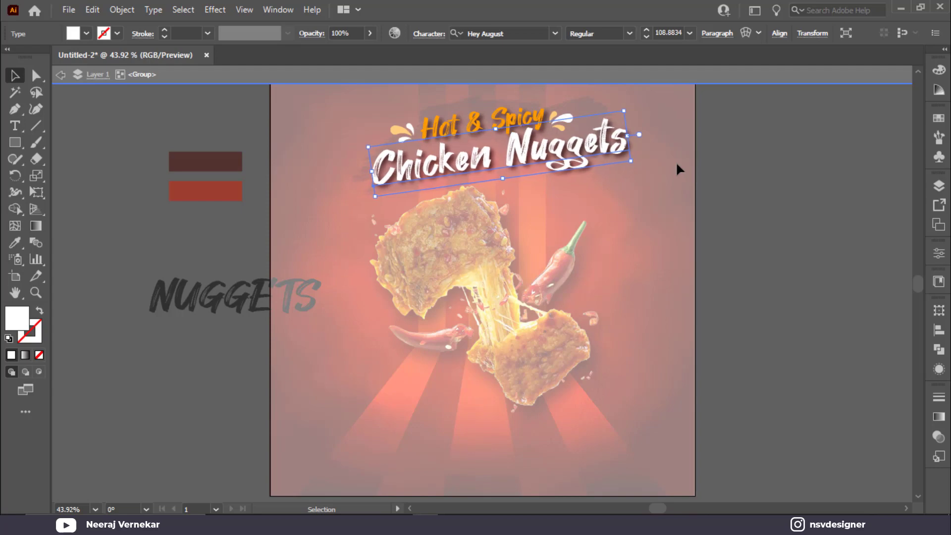
key("Up")
key("Up")
key("Up")
key("Up")
double_click(675, 167)
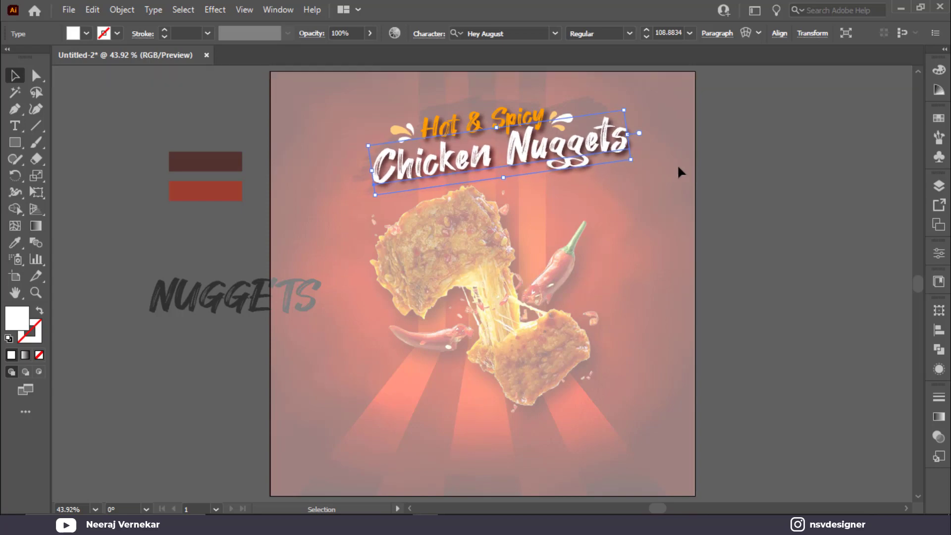
Make NUGGETS white, try the Evogria font, and scale it down.
left_click_drag(224, 298, 225, 300)
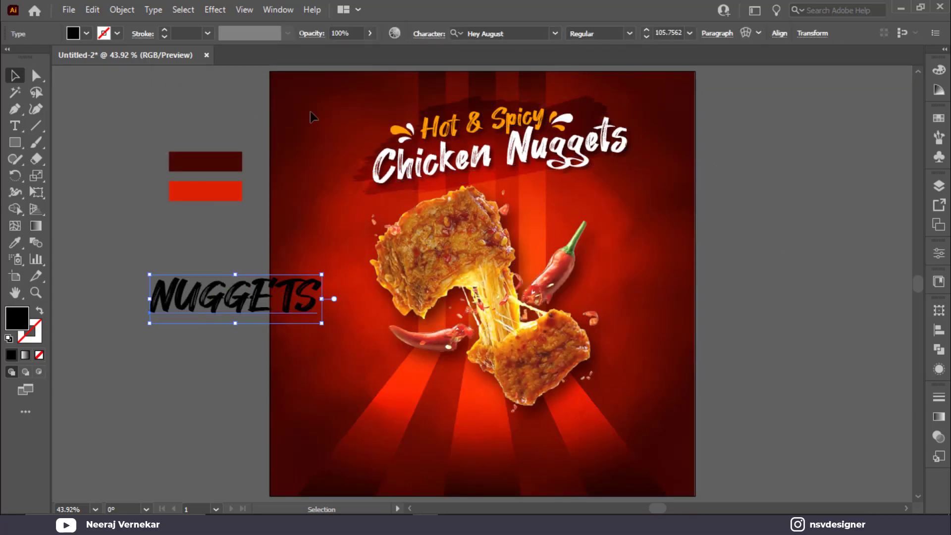
left_click(72, 36)
left_click(29, 59)
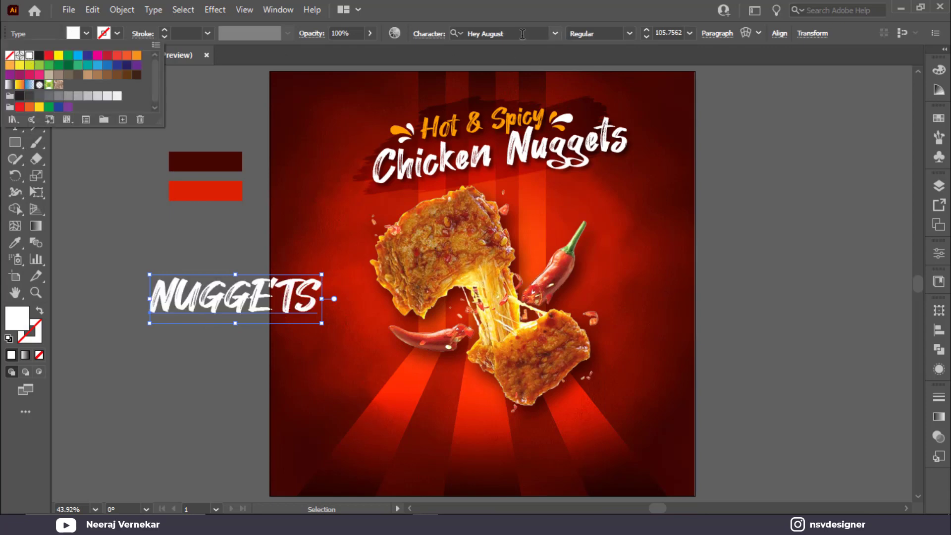
left_click(521, 33)
type("ev")
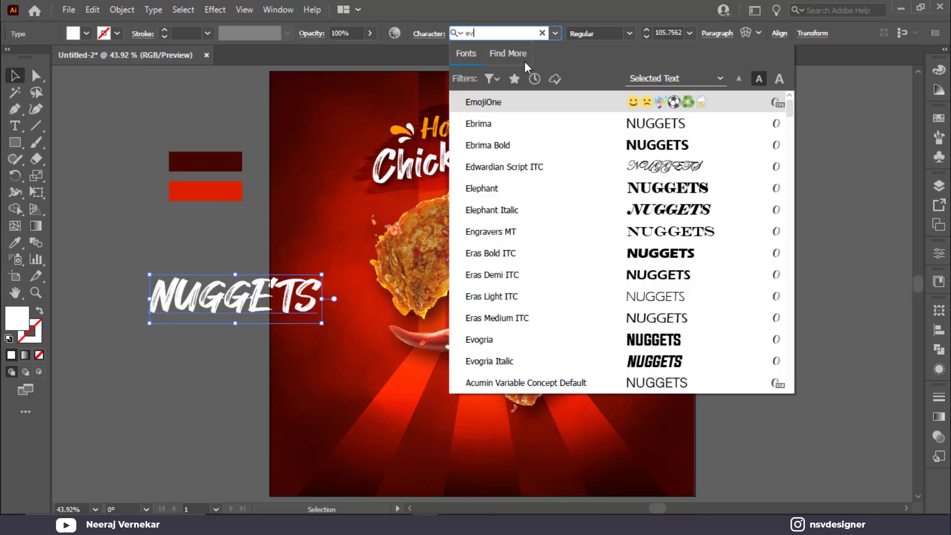
left_click(599, 108)
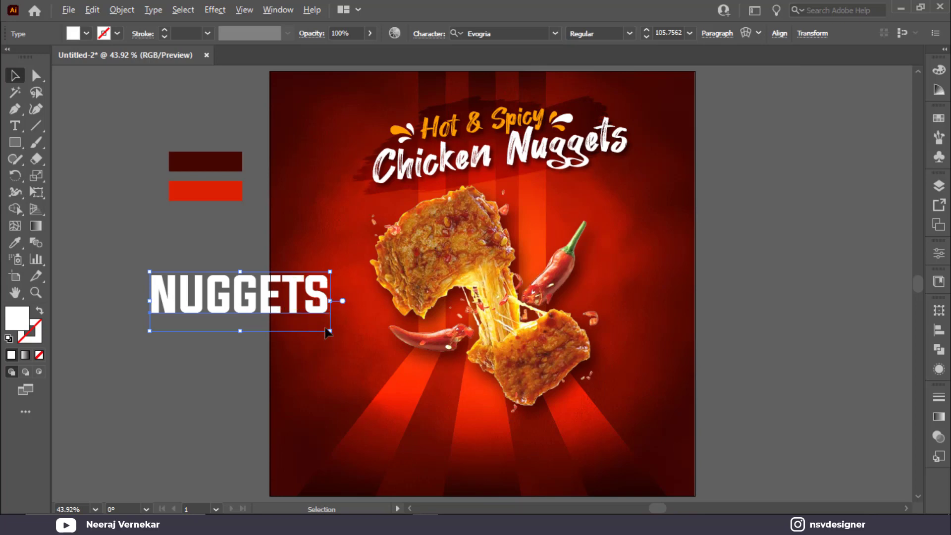
left_click_drag(329, 331, 306, 323)
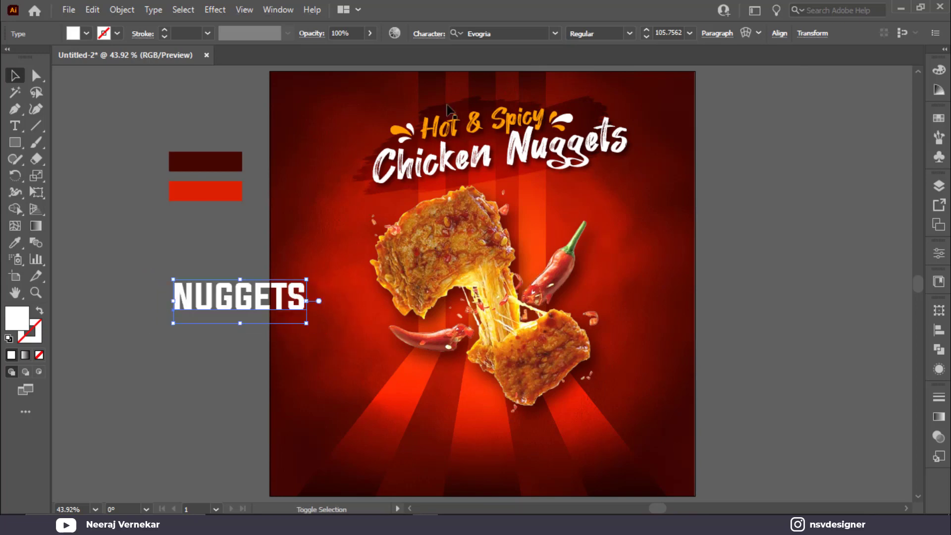
Switch NUGGETS to Montserrat ExtraBold and move it to the poster bottom.
left_click(511, 33)
type("monu")
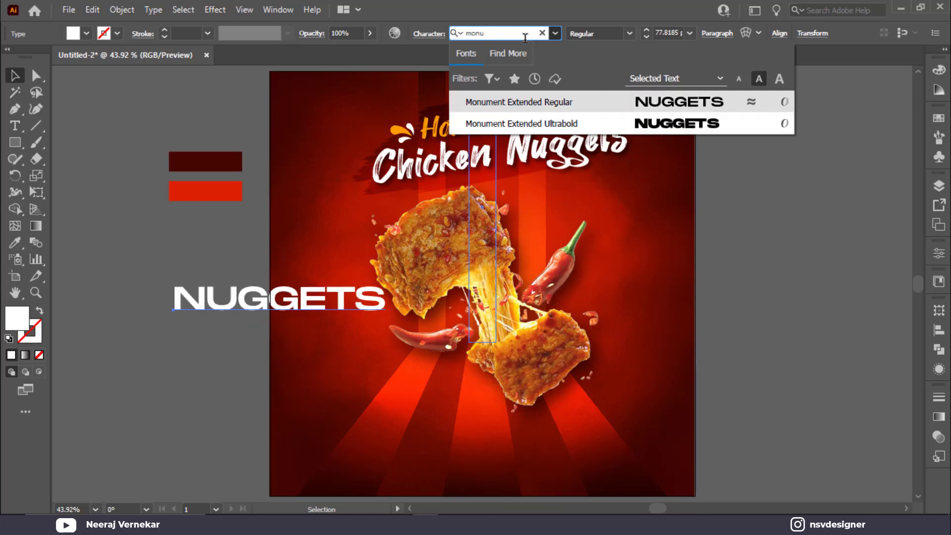
key("BackSpace")
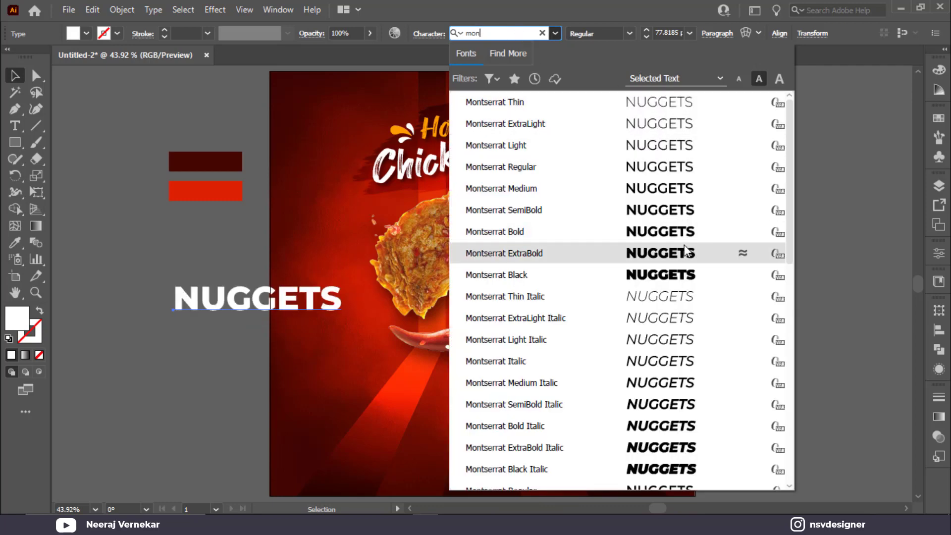
left_click(683, 258)
left_click_drag(305, 308, 542, 440)
left_click(36, 193)
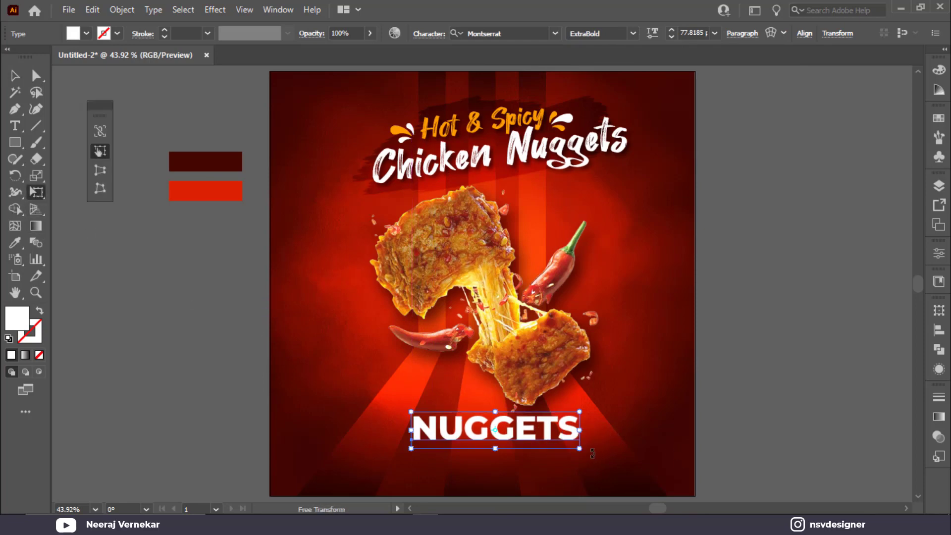
left_click_drag(579, 448, 616, 457)
left_click(23, 76)
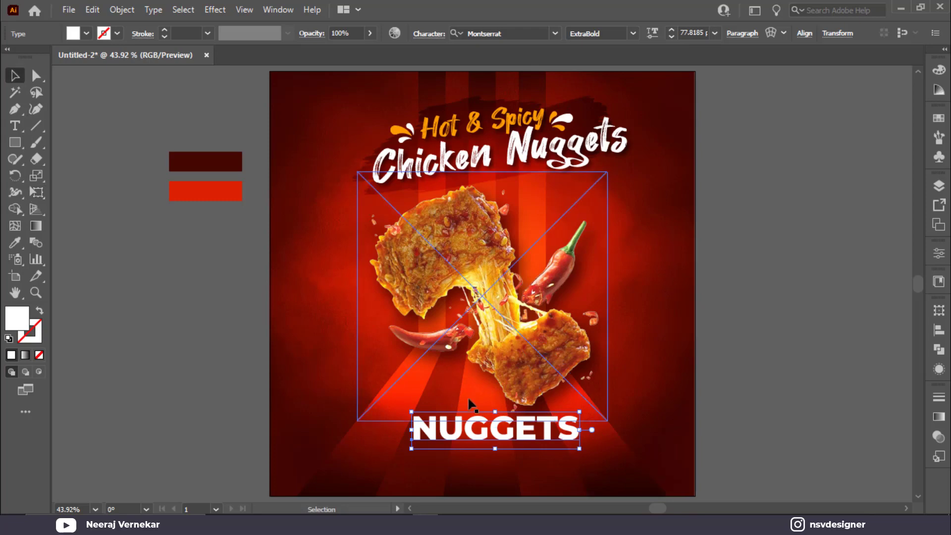
Convert NUGGETS to outlines, then undo a trial perspective and rotation.
right_click(477, 441)
left_click(529, 246)
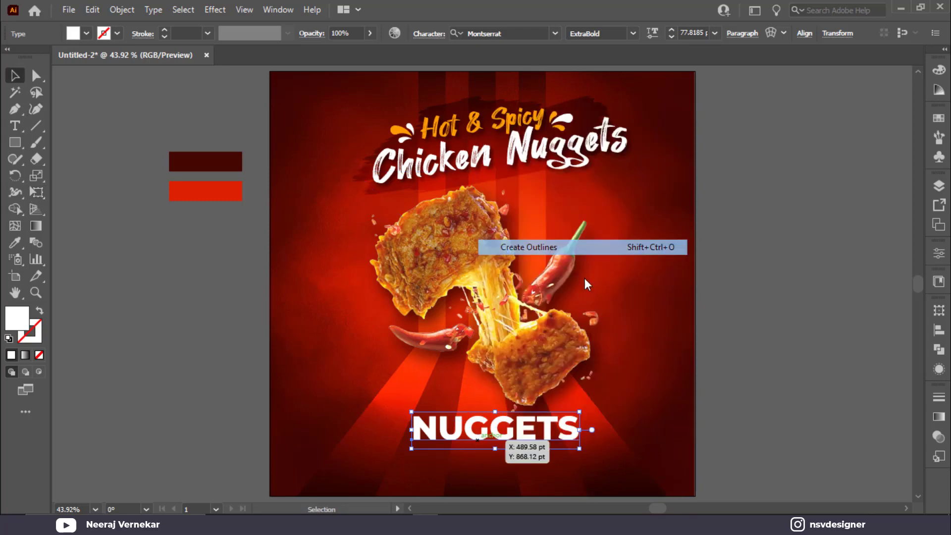
left_click(36, 193)
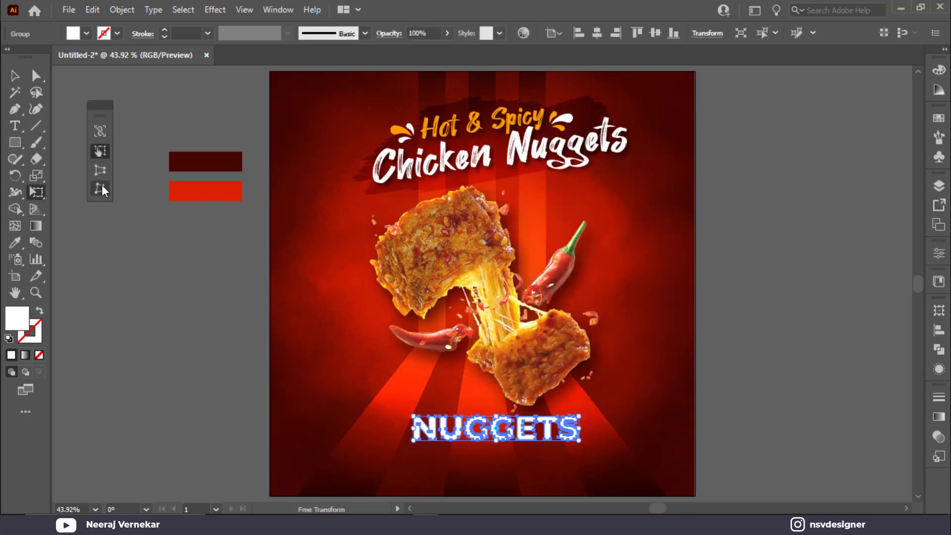
left_click_drag(582, 441, 600, 444)
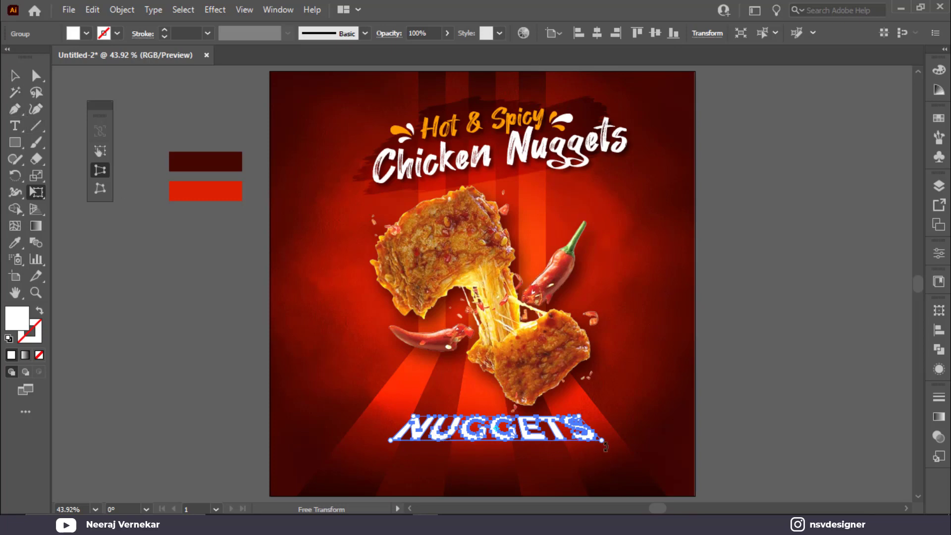
left_click_drag(603, 443, 505, 440)
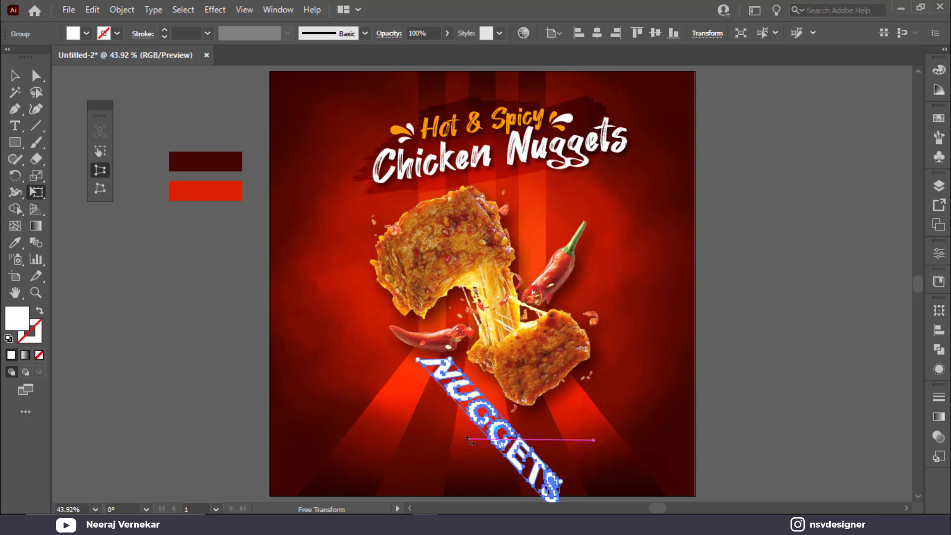
key("ctrl+z")
Shift NUGGETS left and slant it forward by Perspective Distort from the bottom-left corner.
left_click_drag(441, 436, 416, 435)
scroll(349, 435, "up", 4)
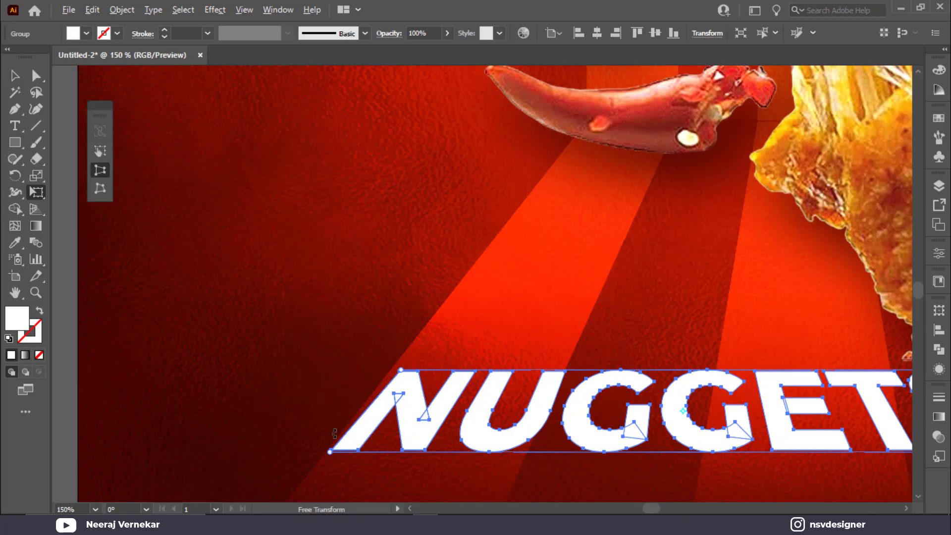
left_click_drag(476, 412, 468, 416)
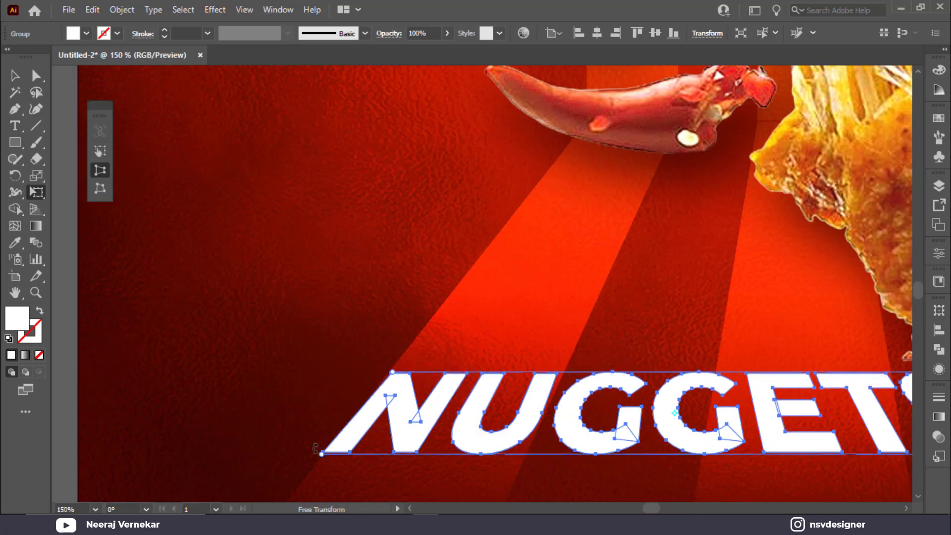
left_click_drag(322, 455, 328, 454)
left_click(15, 76)
left_click(234, 206)
scroll(351, 274, "down", 2)
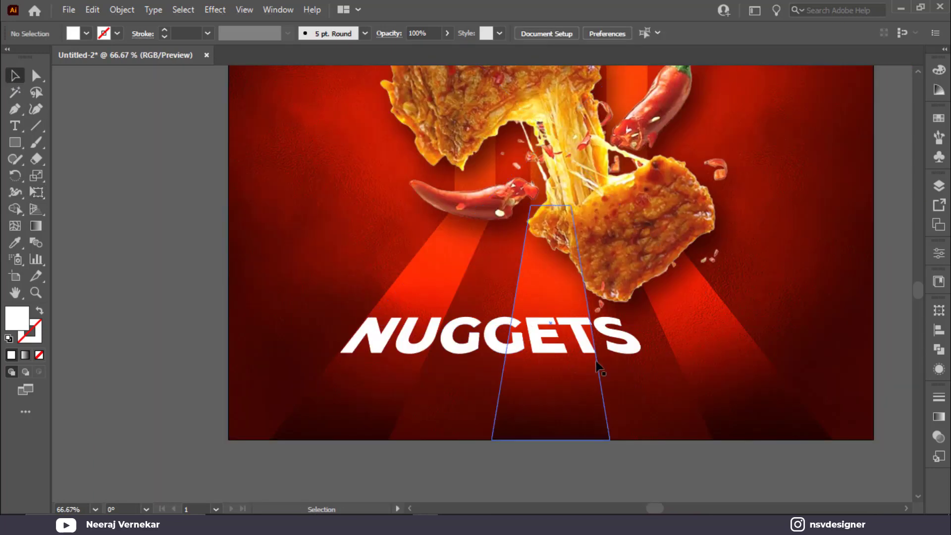
Enlarge NUGGETS, stretch it wider, and make it slightly shorter.
left_click(623, 356)
left_click_drag(654, 363, 795, 387)
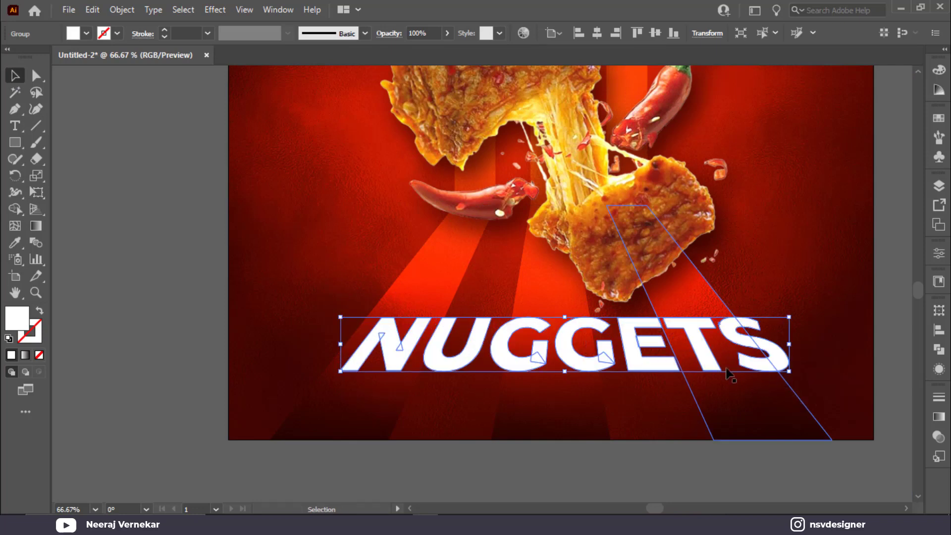
left_click_drag(713, 358, 699, 350)
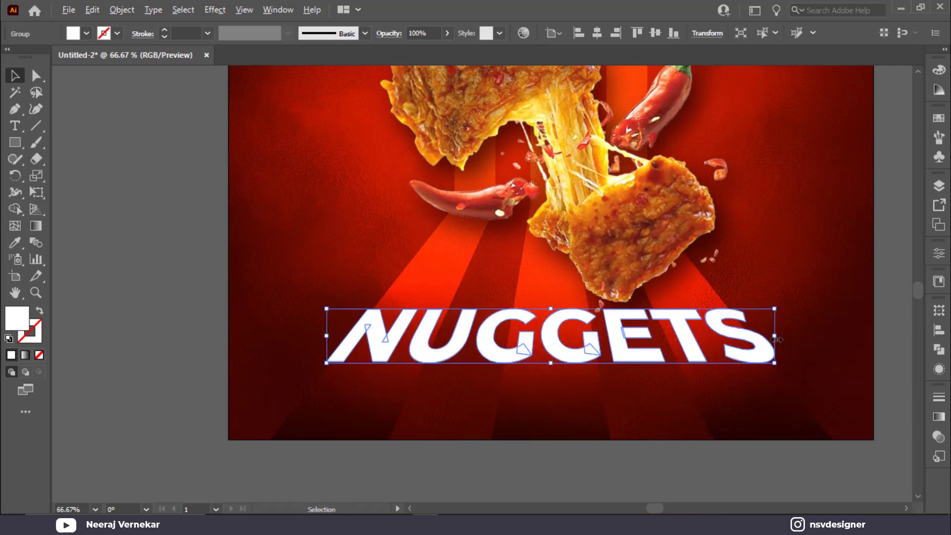
mouse_move(775, 339)
left_mouse_down()
mouse_move(799, 340)
mouse_move(786, 340)
left_mouse_up()
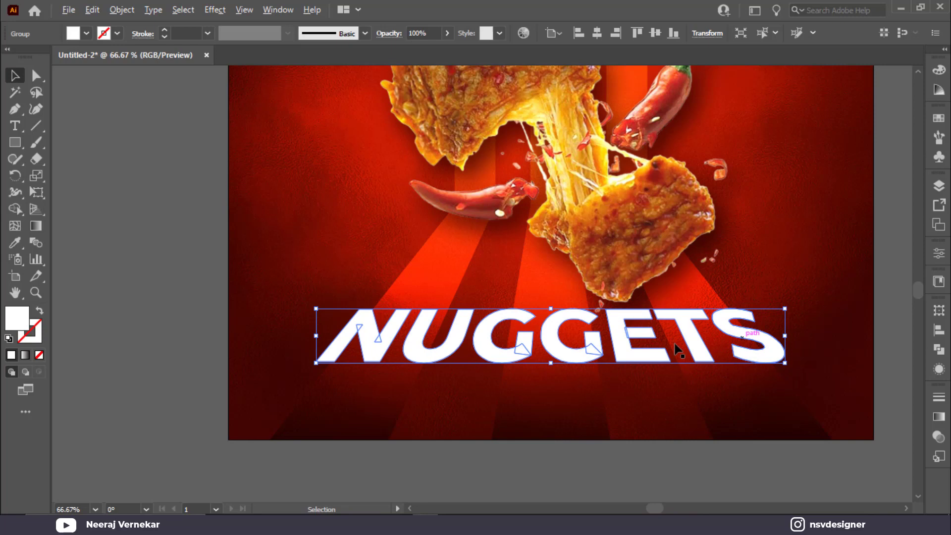
left_click(547, 306)
left_click(550, 342)
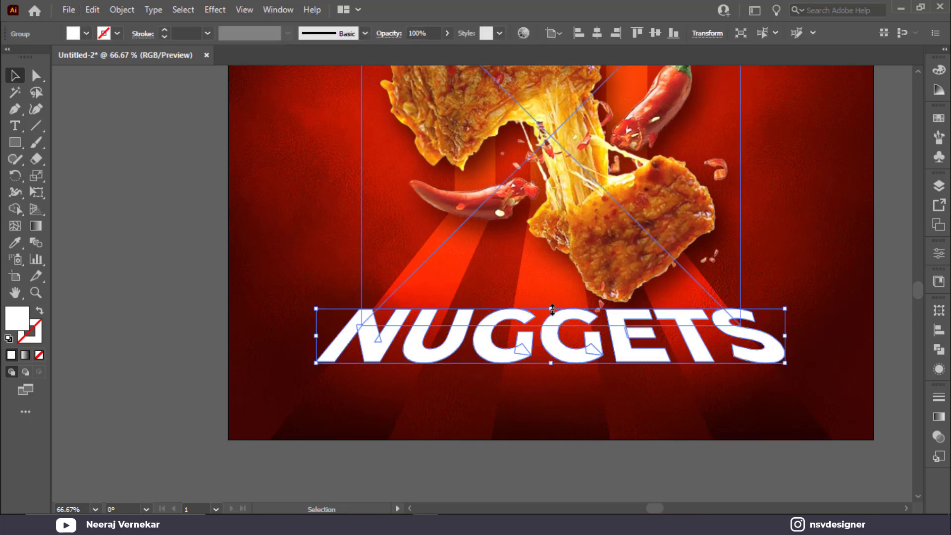
left_click_drag(551, 309, 552, 315)
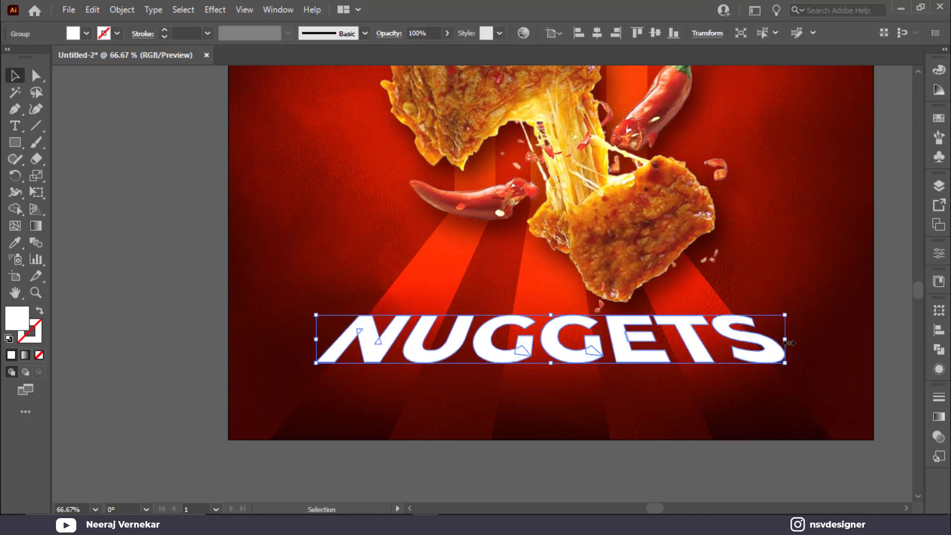
Widen NUGGETS a bit more, then cover it with a white rectangle about 810 × 122 pt.
left_click_drag(786, 341, 798, 342)
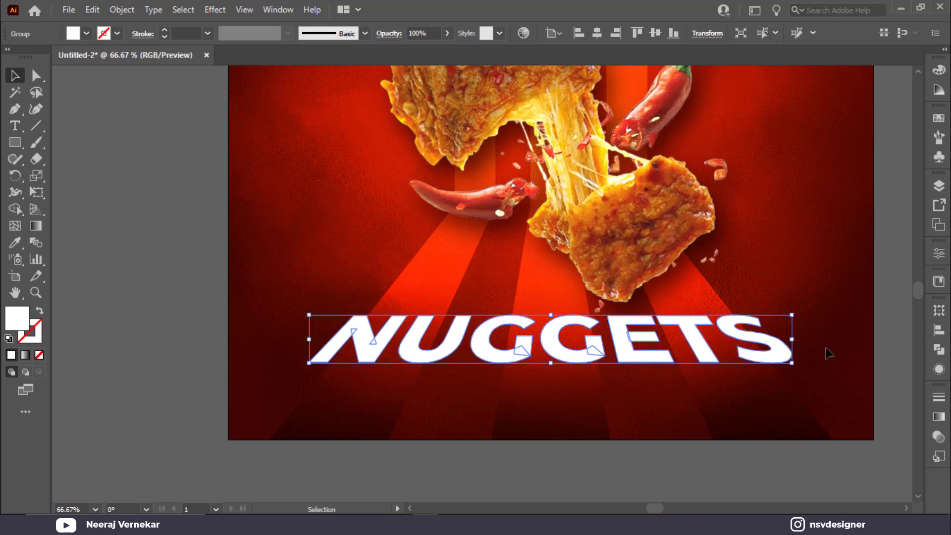
key("ctrl+shift+a")
left_click_drag(547, 352, 541, 353)
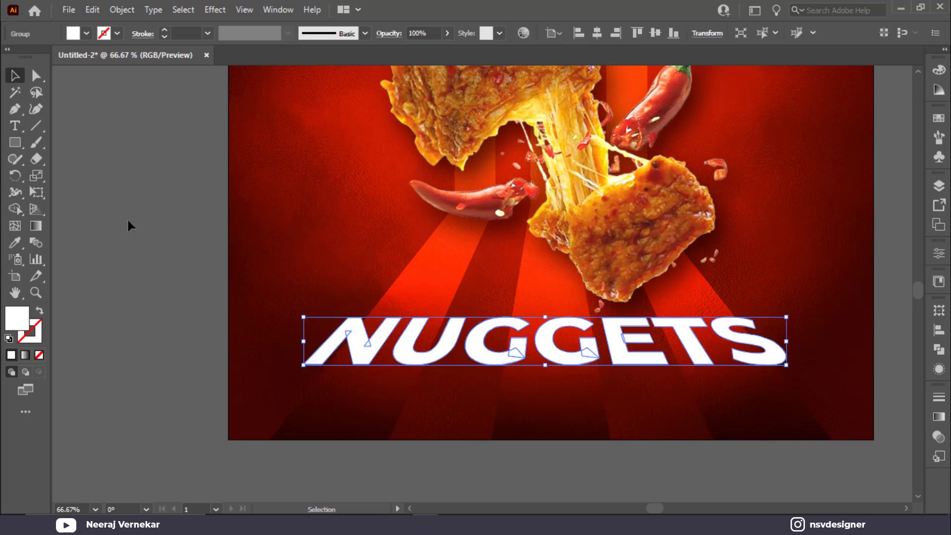
left_click(14, 143)
left_click_drag(274, 303, 797, 382)
Lower the white rectangle's opacity to 63% and make the band slightly shorter.
left_click(14, 80)
left_click(417, 258, "shift")
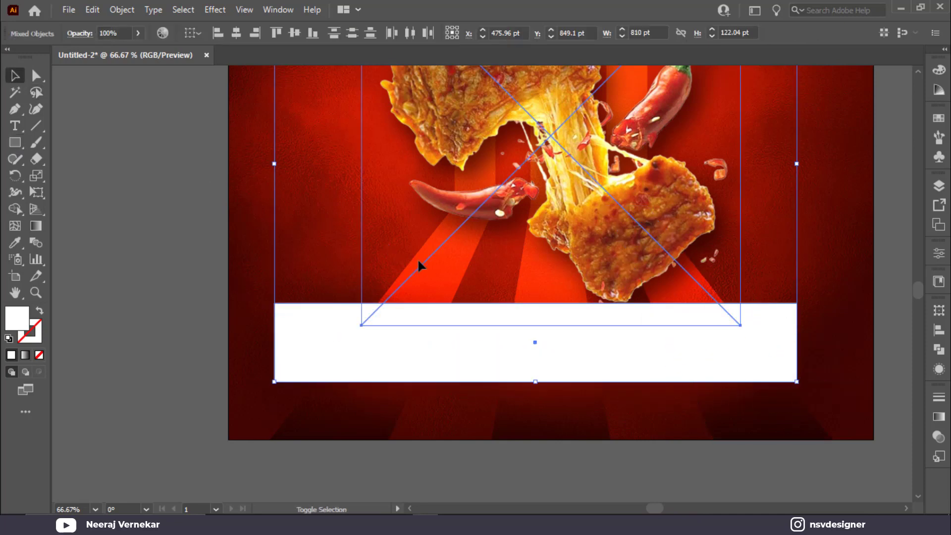
left_click(399, 387)
left_click(432, 370)
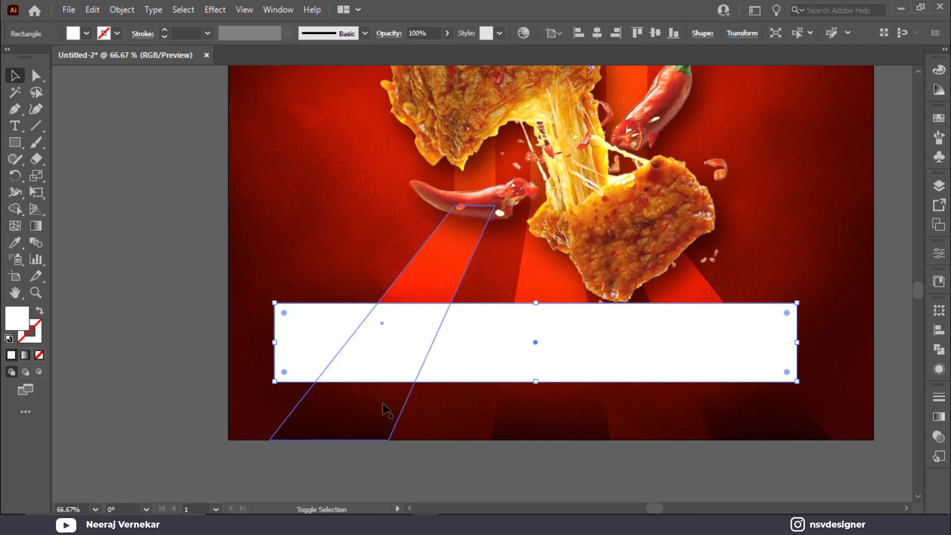
left_click(365, 414, "shift")
left_click(231, 305)
left_click(319, 328)
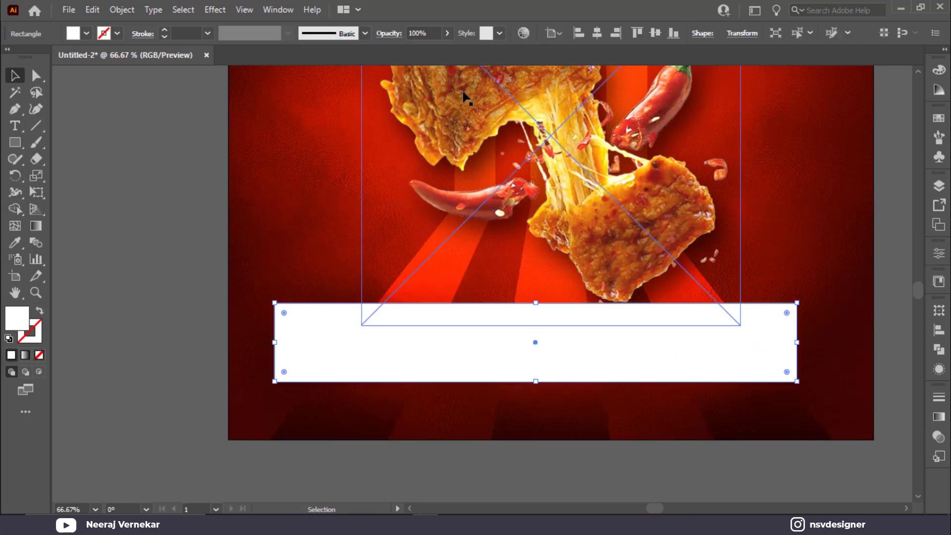
left_click(426, 53)
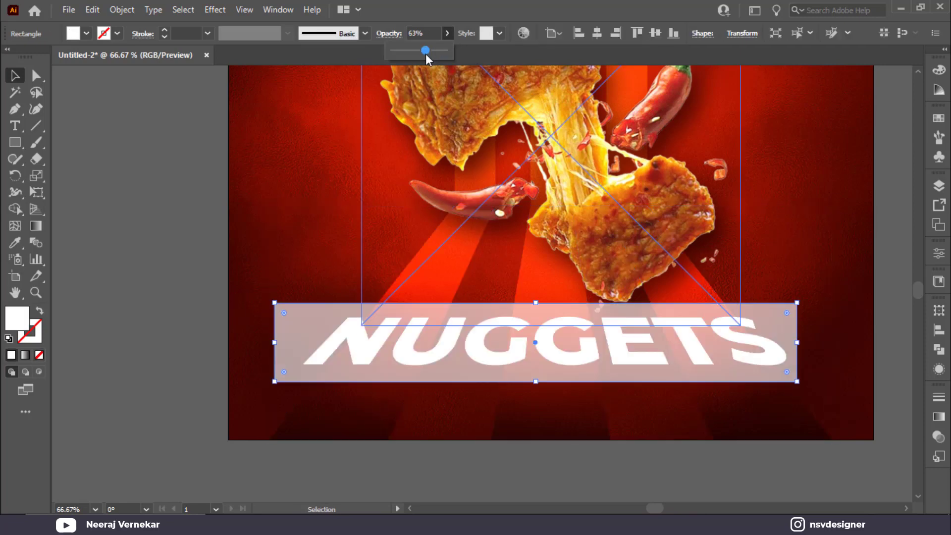
left_click(254, 321)
left_click(507, 304)
left_click_drag(537, 306, 538, 309)
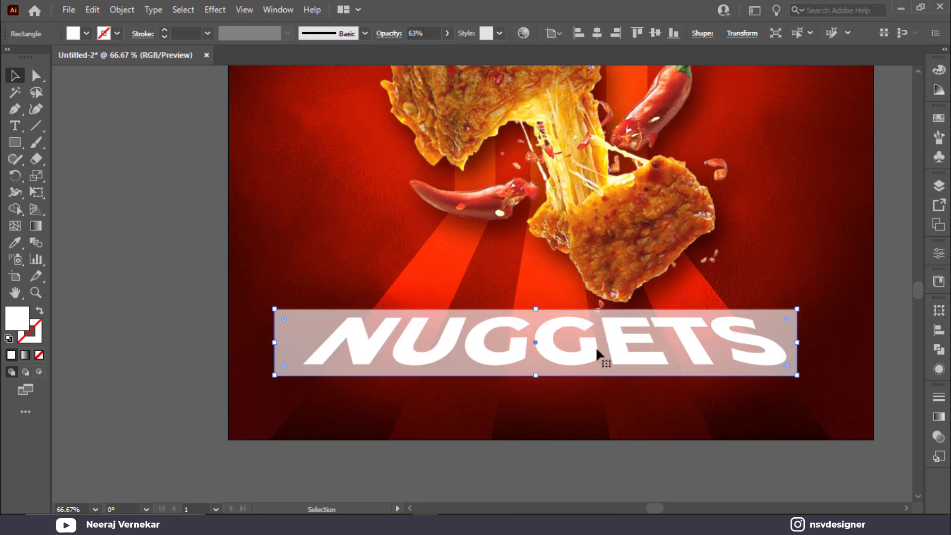
Delete the band's area from the red rays with Shape Builder, leaving a clear gap.
left_click(322, 396, "shift")
key("shift+m")
mouse_move(303, 358)
left_mouse_down()
mouse_move(667, 366)
mouse_move(817, 357)
left_mouse_up()
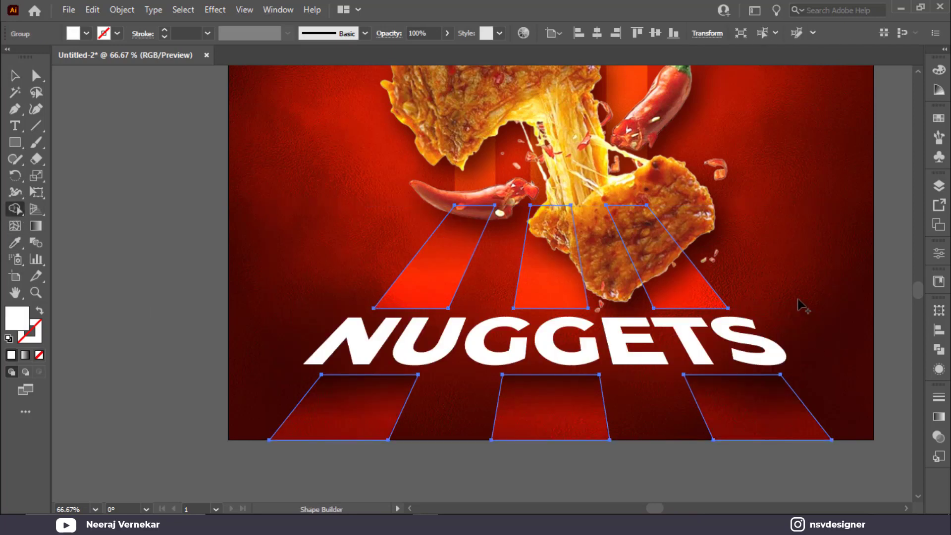
Unite the NUGGETS letter pieces with Pathfinder, then drag a copy 3.36 pt lower.
key("v")
left_click(832, 344)
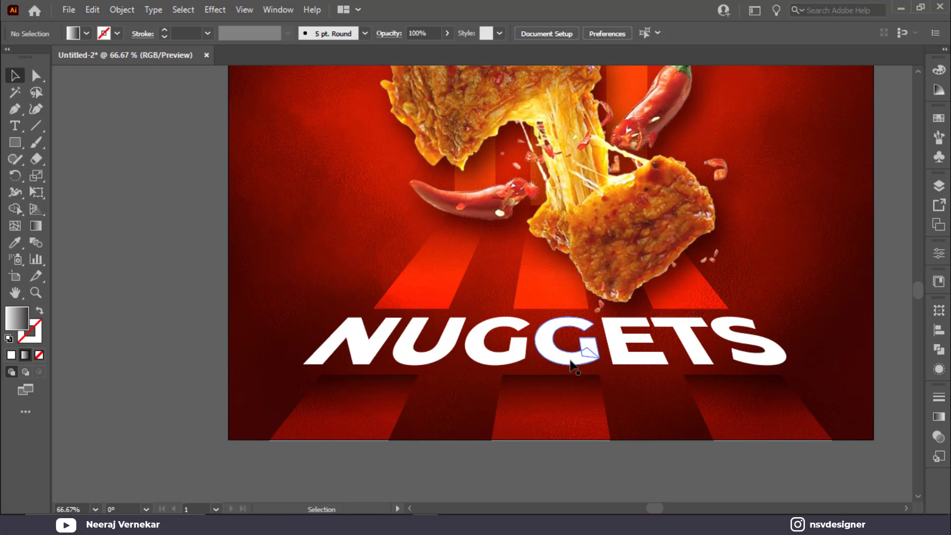
left_click(571, 366)
scroll(571, 366, "up", 4)
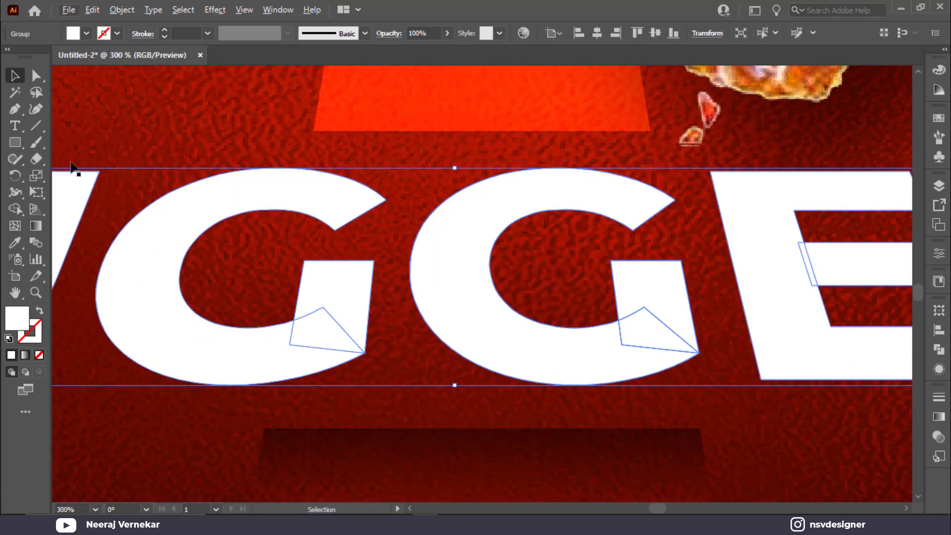
left_click(937, 349)
left_click(777, 344)
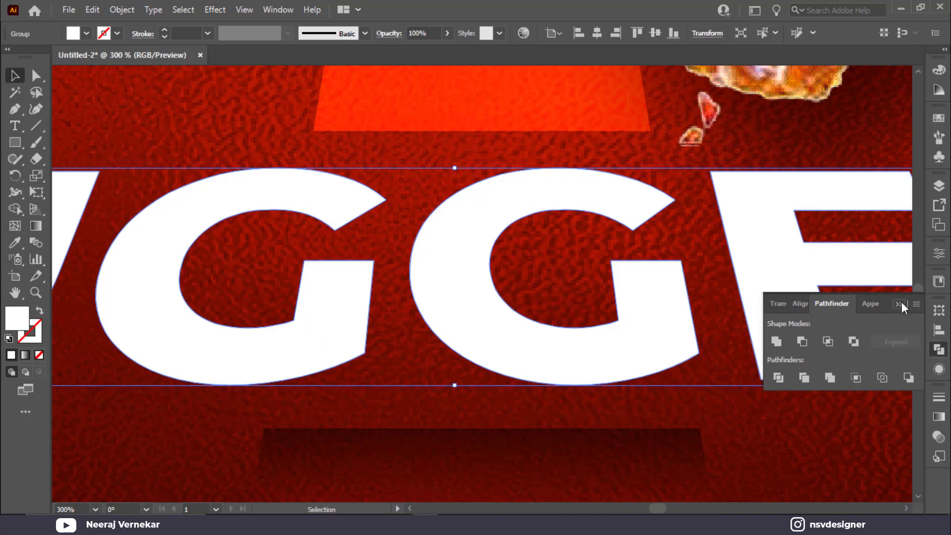
left_click(901, 301)
scroll(647, 320, "down", 2)
left_click_drag(609, 337, 609, 346)
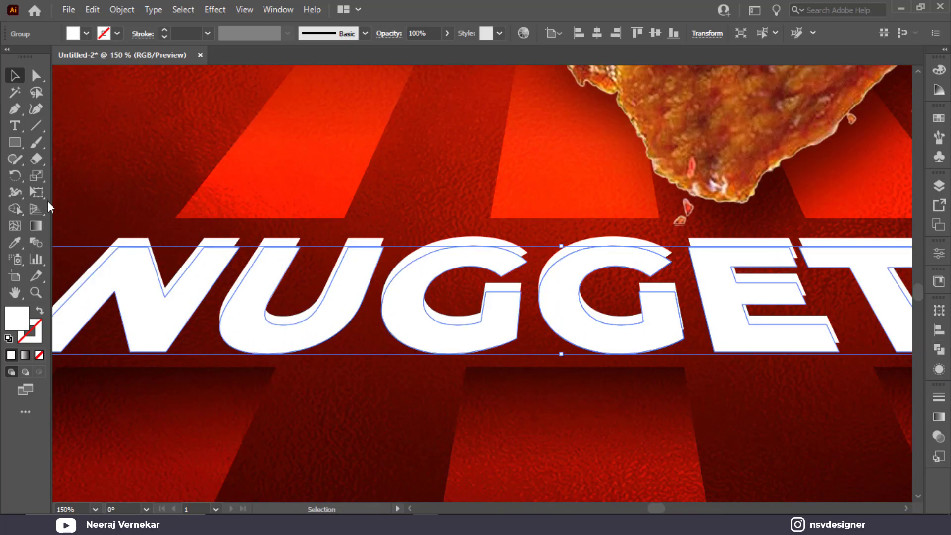
Fill the NUGGETS copy black, send it behind the white lettering, and nudge it down.
double_click(11, 328)
left_click_drag(410, 389, 333, 431)
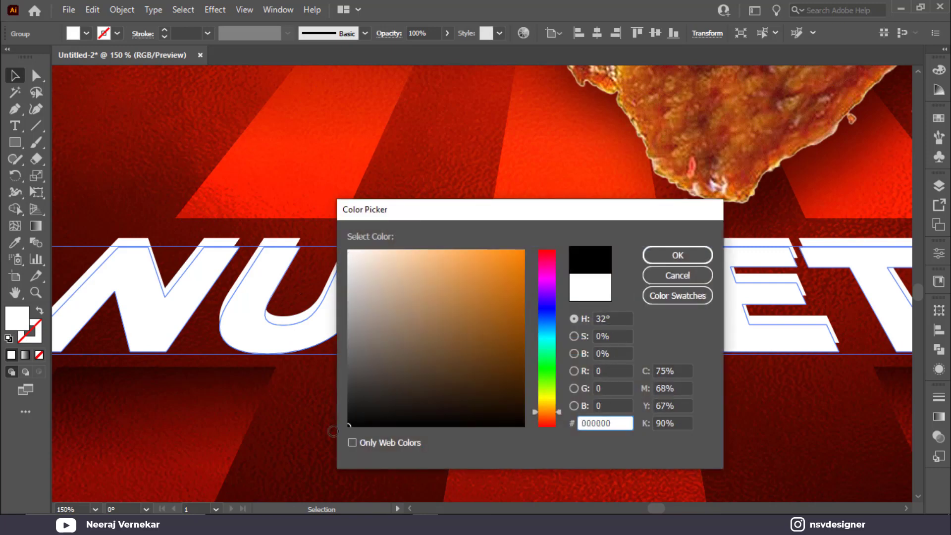
left_click(661, 262)
key("a")
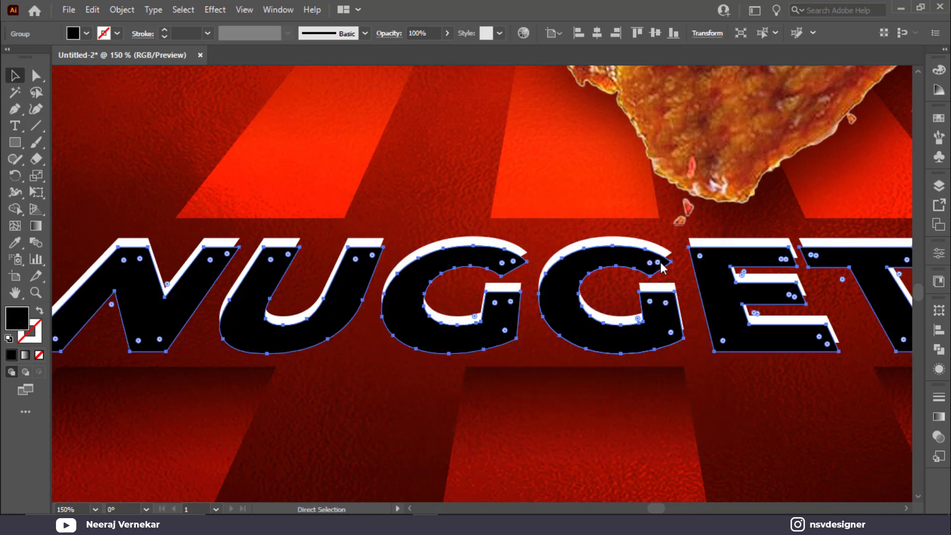
key("ctrl+[")
key("v")
key("Down")
key("Down")
key("Down")
key("Down")
key("Down")
key("Down")
key("Down")
key("Down")
key("Down")
key("Down")
key("Down")
key("Down")
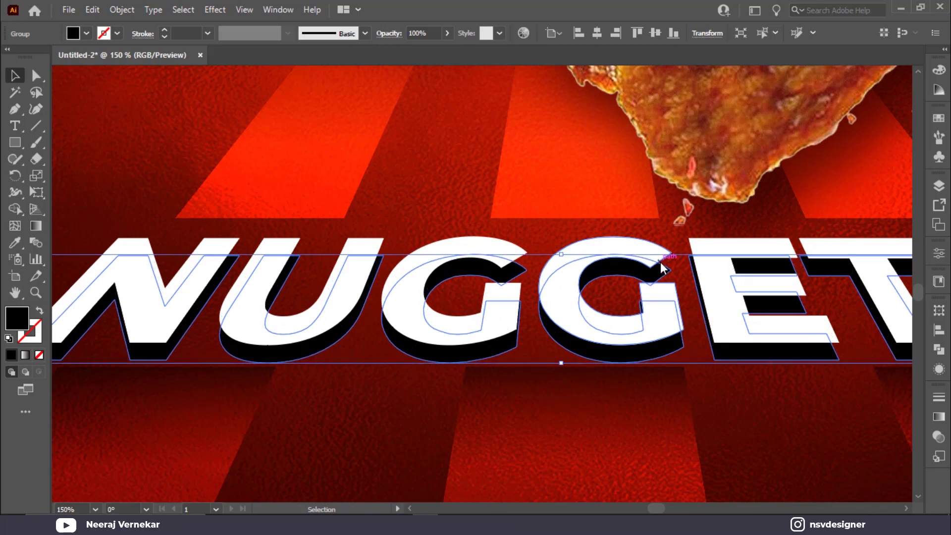
key("Up")
key("Up")
key("Up")
key("Up")
key("Up")
key("Up")
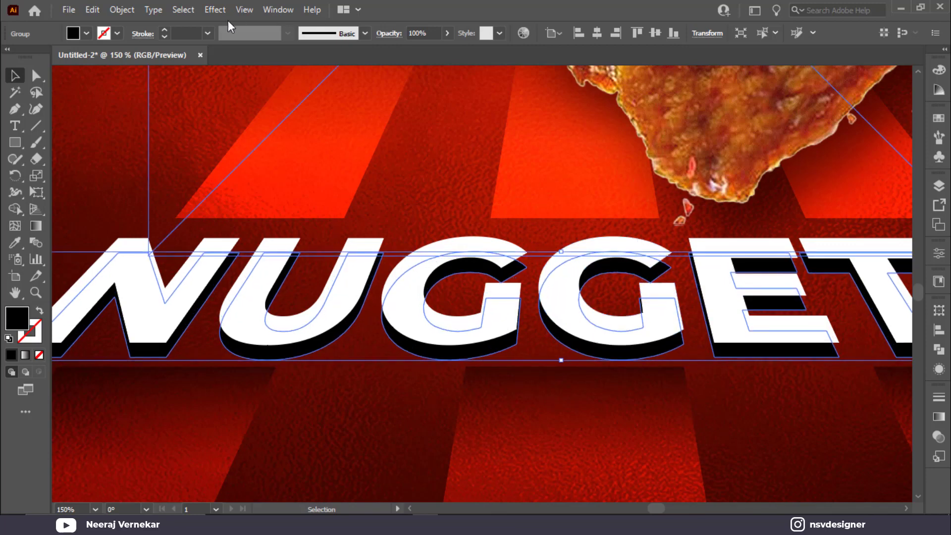
Apply a Gaussian Blur of about 6.8 pixels to the black copy.
left_click(221, 8)
mouse_move(296, 174)
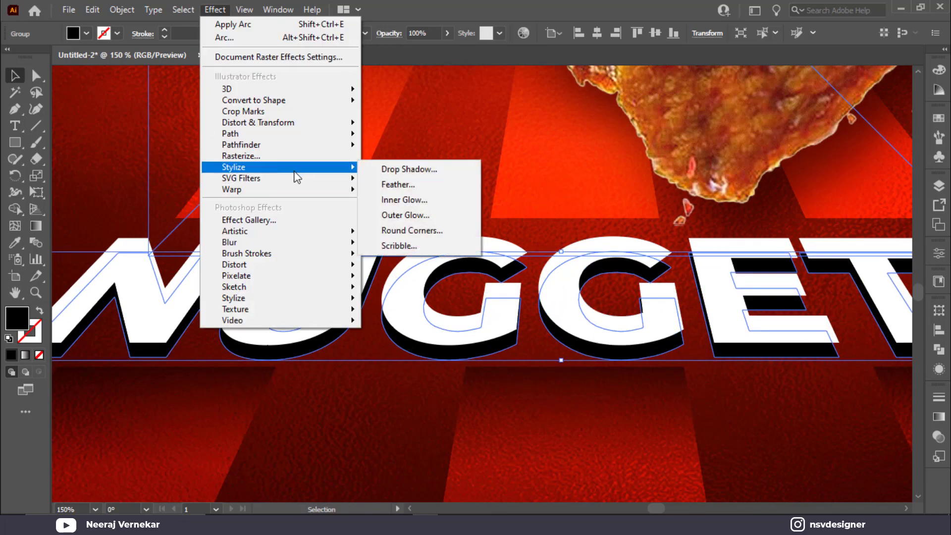
left_click(378, 170)
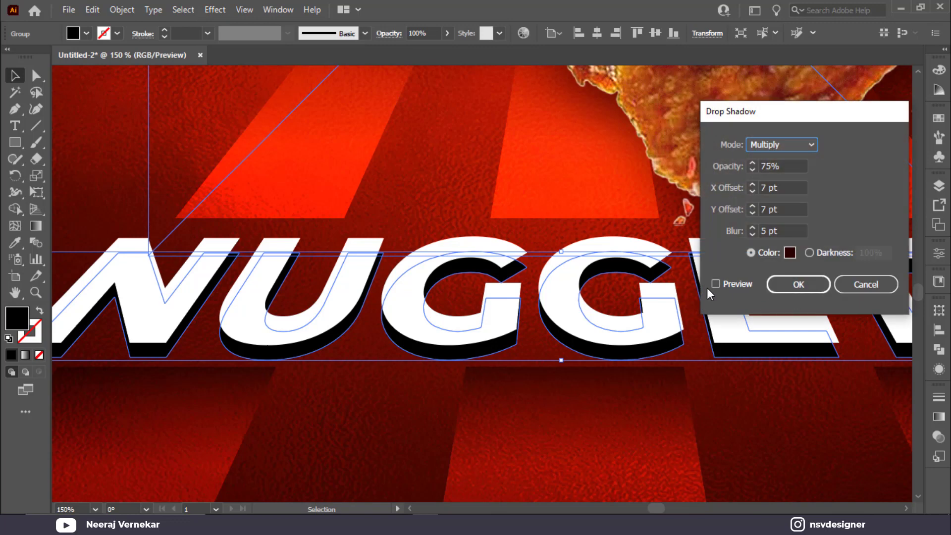
left_click(866, 284)
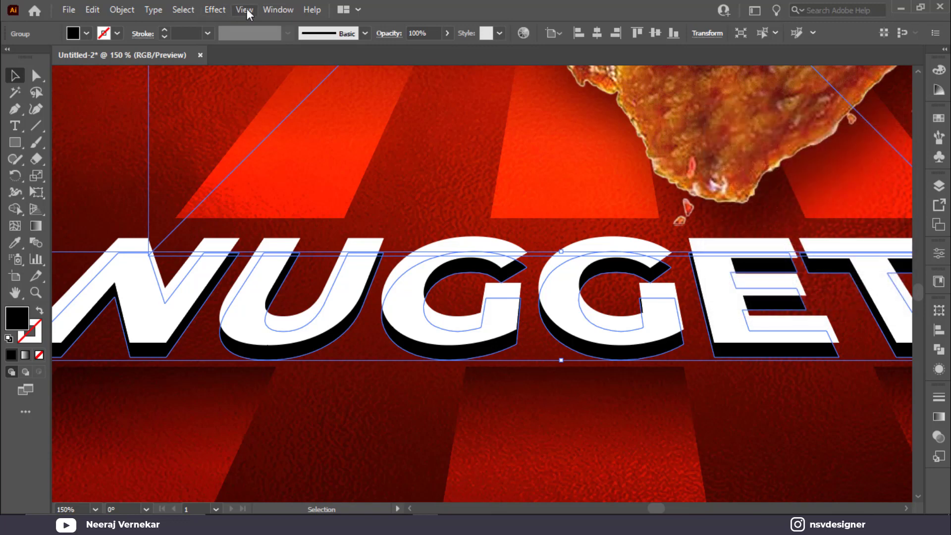
left_click(215, 10)
mouse_move(342, 242)
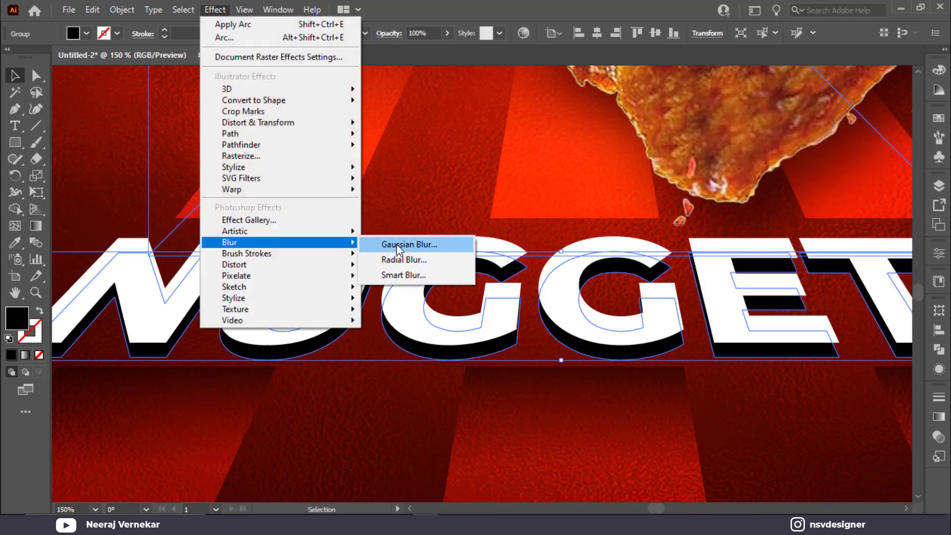
left_click(404, 242)
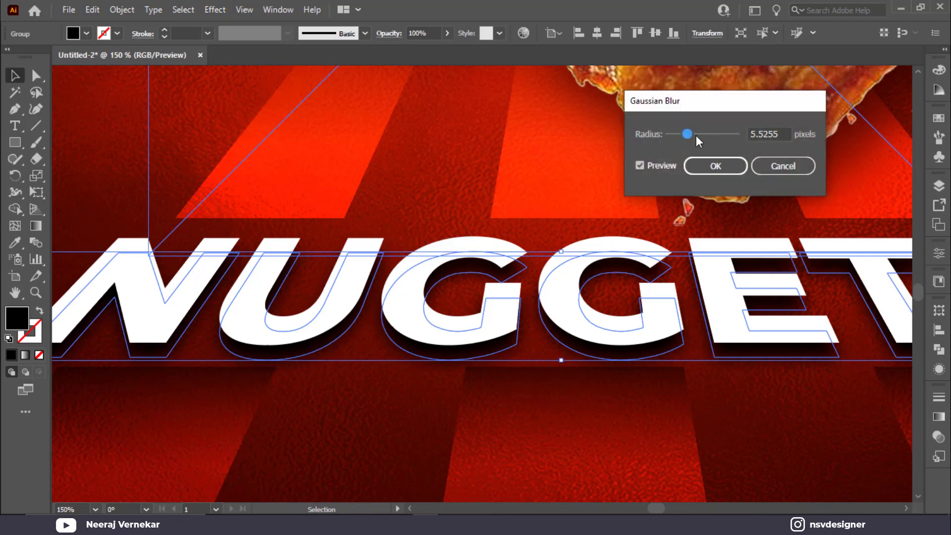
left_click_drag(688, 134, 692, 135)
left_click(696, 165)
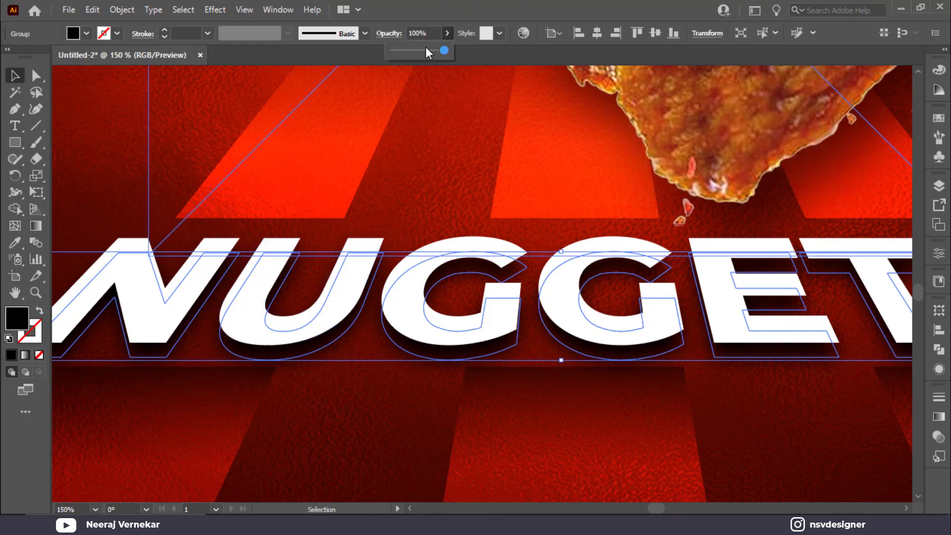
left_click(419, 166)
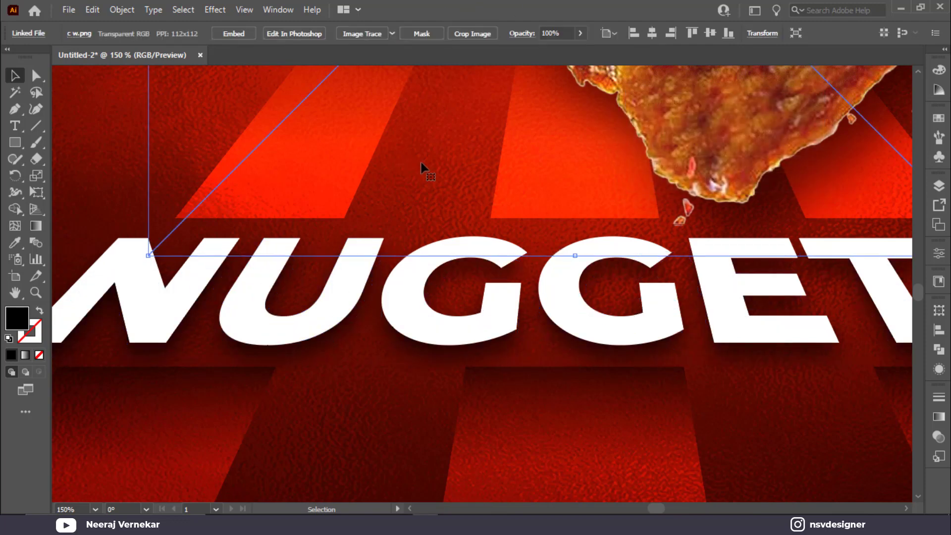
Type 'LOGO', scale it down, and place it at the poster's top-left corner.
key("ctrl+0")
left_click(726, 371)
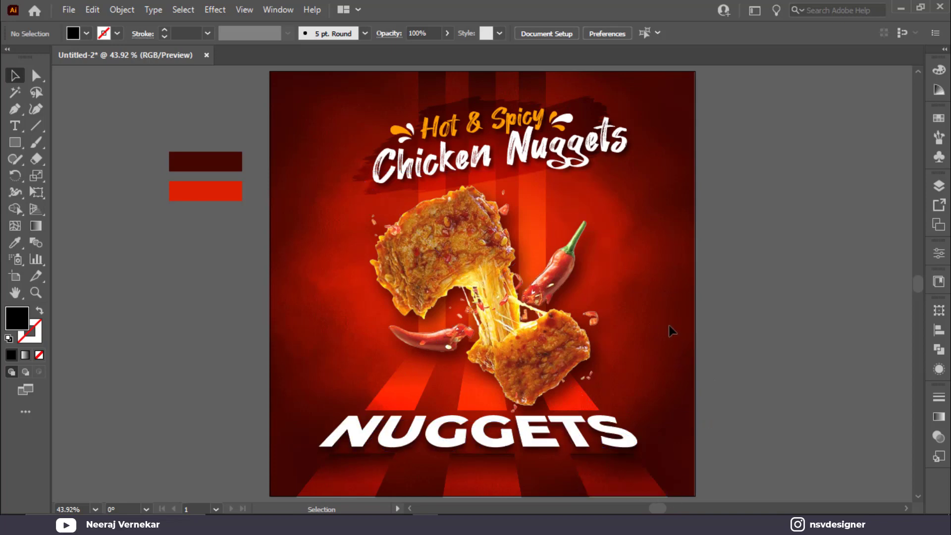
key("t")
left_click(106, 258)
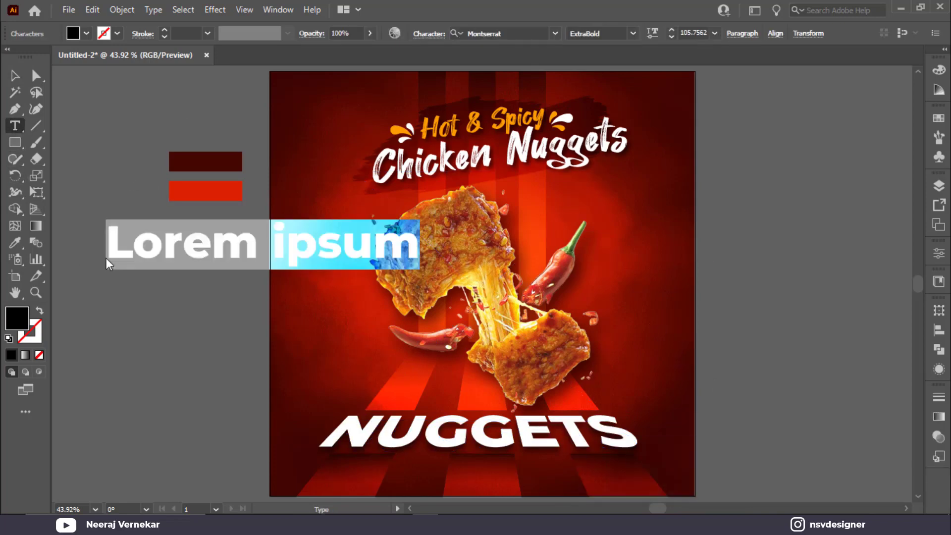
type("LOGO")
left_click(15, 75)
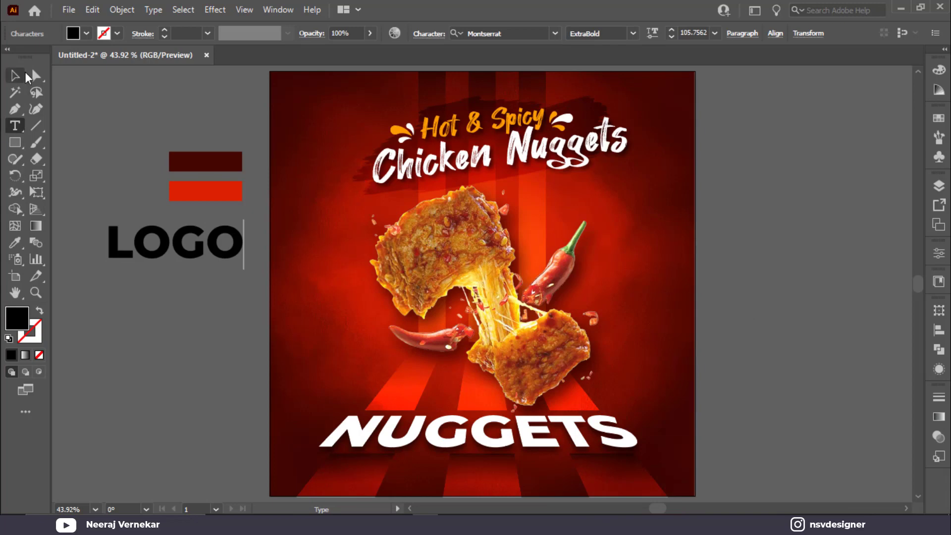
left_click_drag(244, 270, 315, 99)
Make LOGO white and drag a copy down to the bottom-left corner.
left_click(86, 34)
left_click(46, 64)
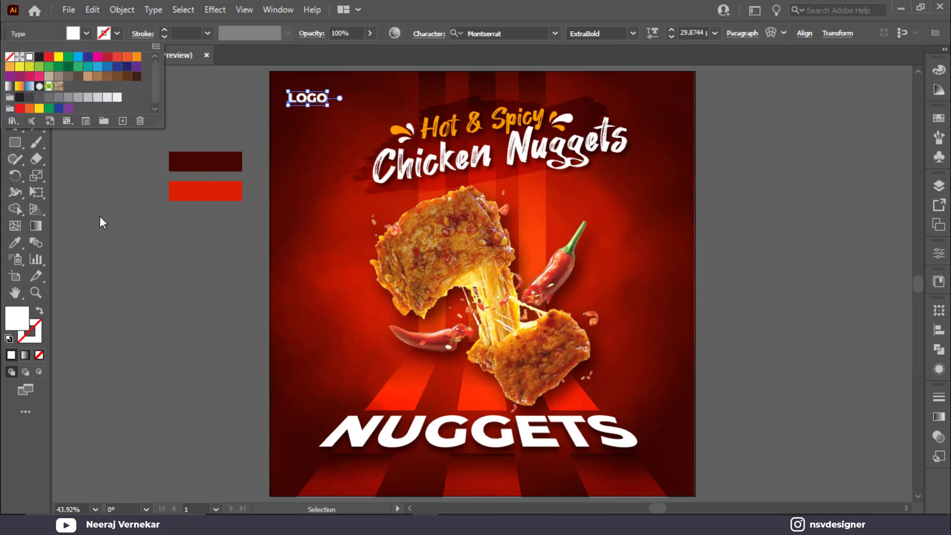
left_click(100, 216)
left_click_drag(305, 108, 296, 485)
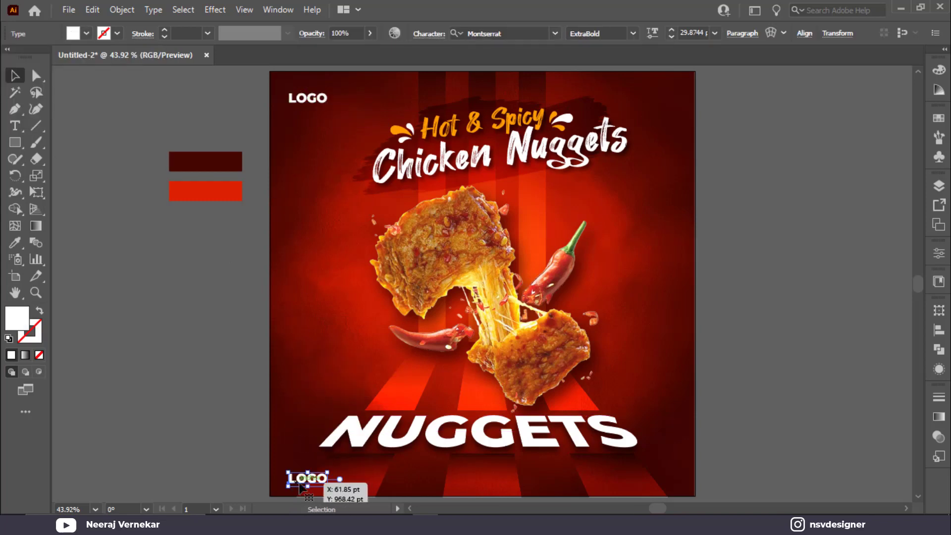
Retype the copied bottom-left LOGO text as 'Contact Us'.
scroll(297, 453, "down", 2)
scroll(298, 431, "up", 2)
double_click(308, 406)
double_click(307, 406)
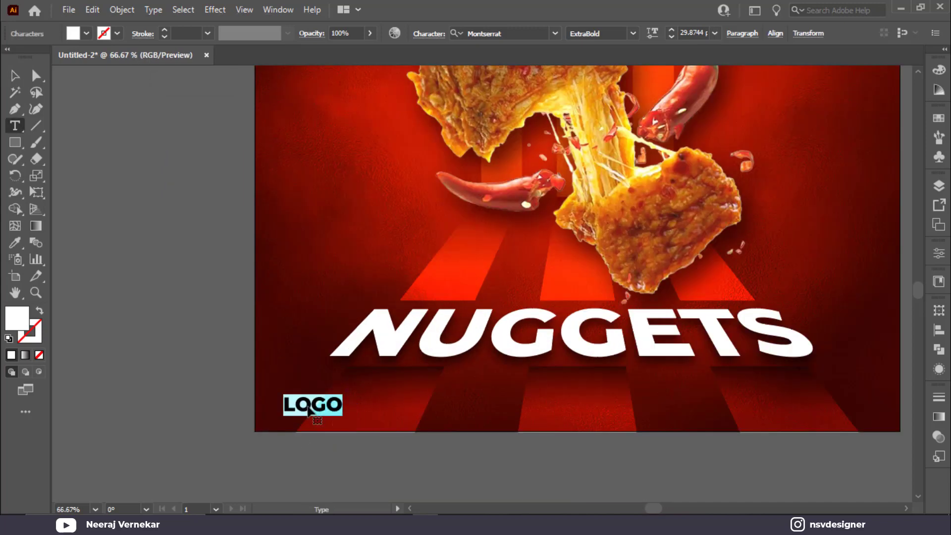
type("Contact Us")
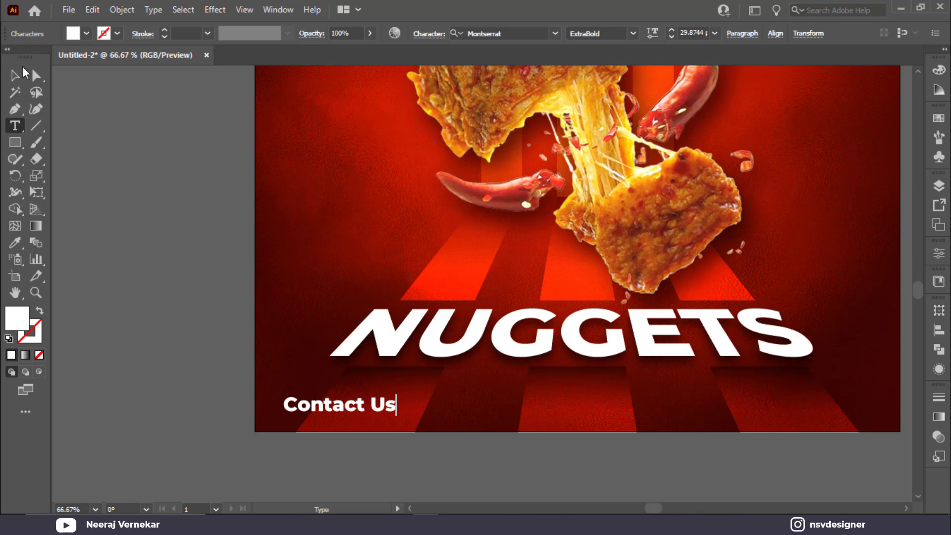
left_click(22, 73)
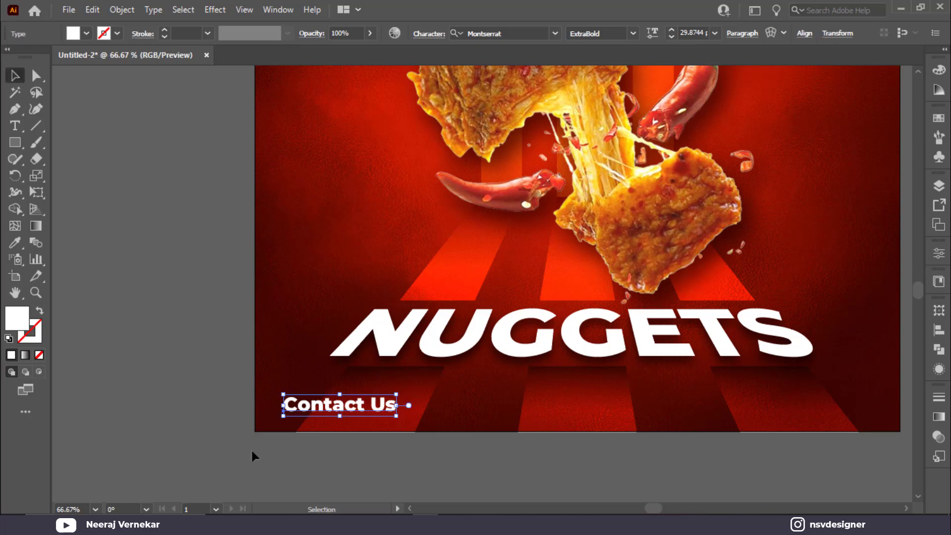
Copy Contact Us to the bottom-right and onto a line below, replacing the lower copy with a phone number.
left_click_drag(360, 405, 825, 405)
left_click_drag(319, 418, 319, 439)
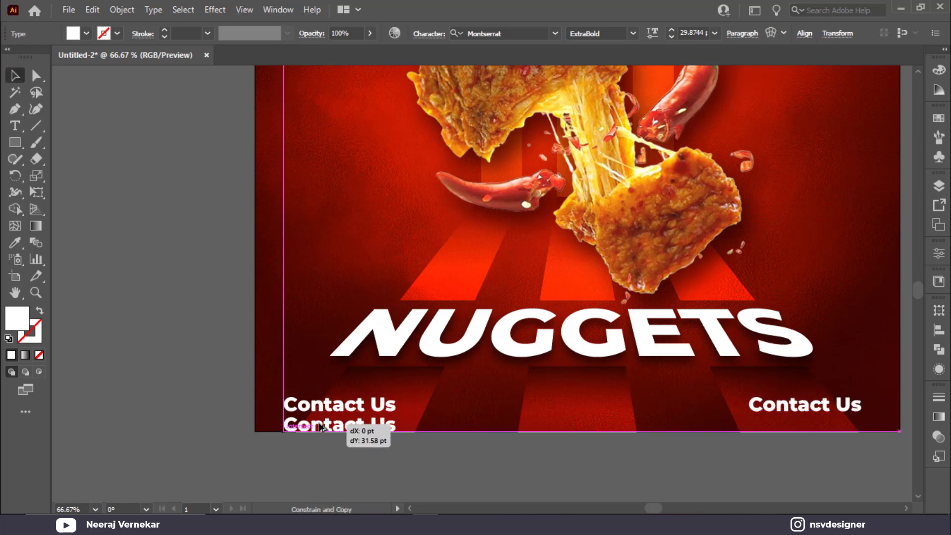
triple_click(320, 425)
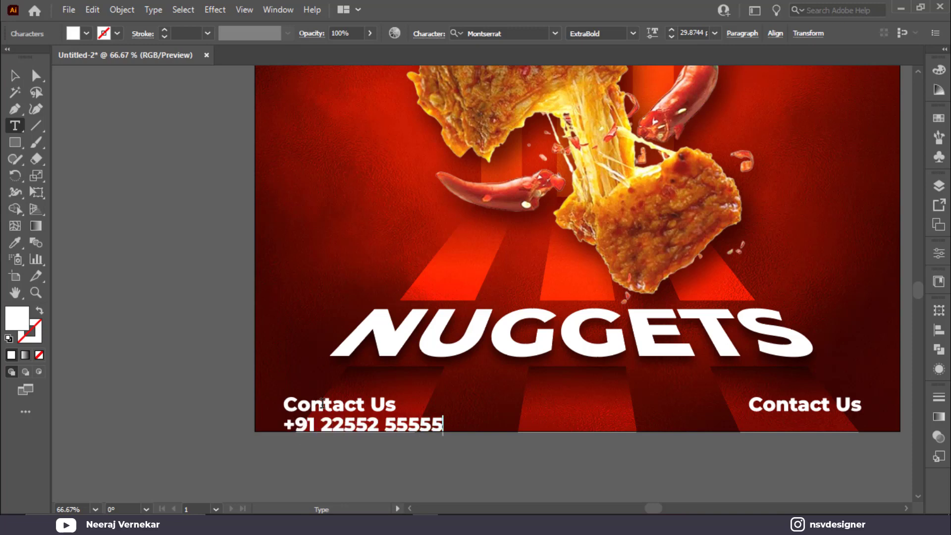
key("Escape")
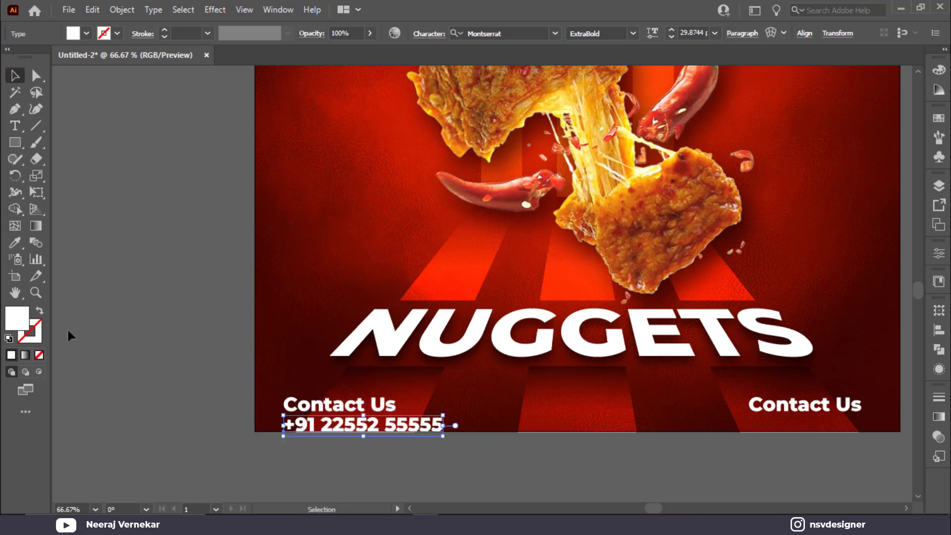
Set the Contact Us heading to Medium weight and group it with the phone number line.
left_click(363, 408)
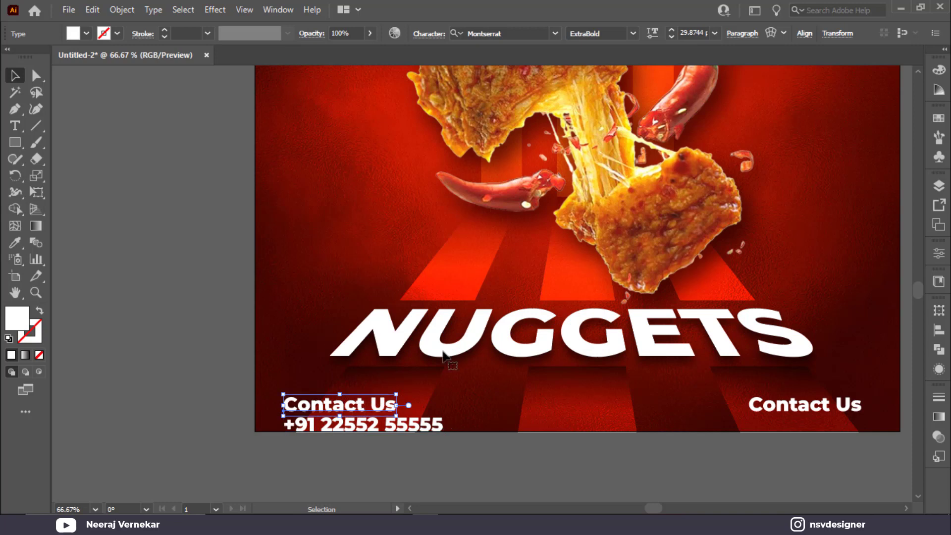
left_click(636, 35)
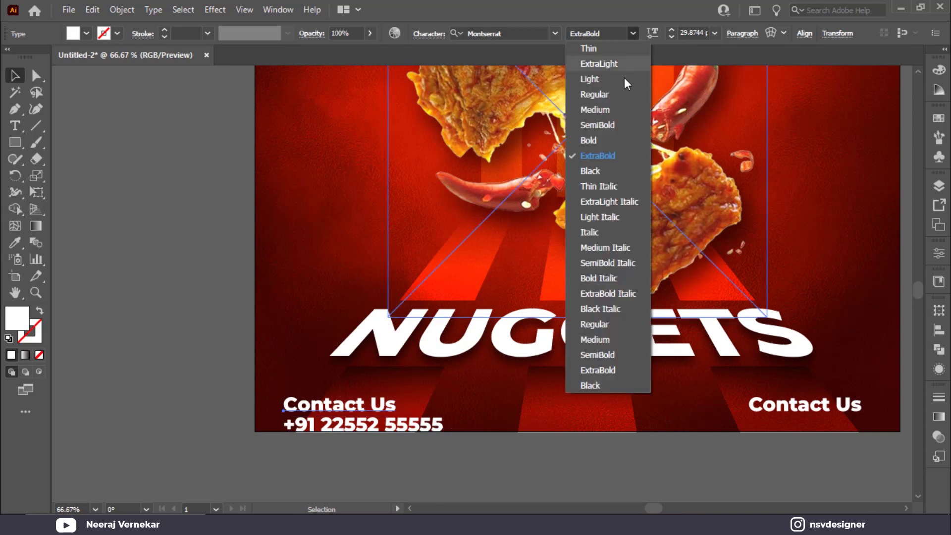
left_click(620, 108)
left_click(217, 381)
left_click(361, 431)
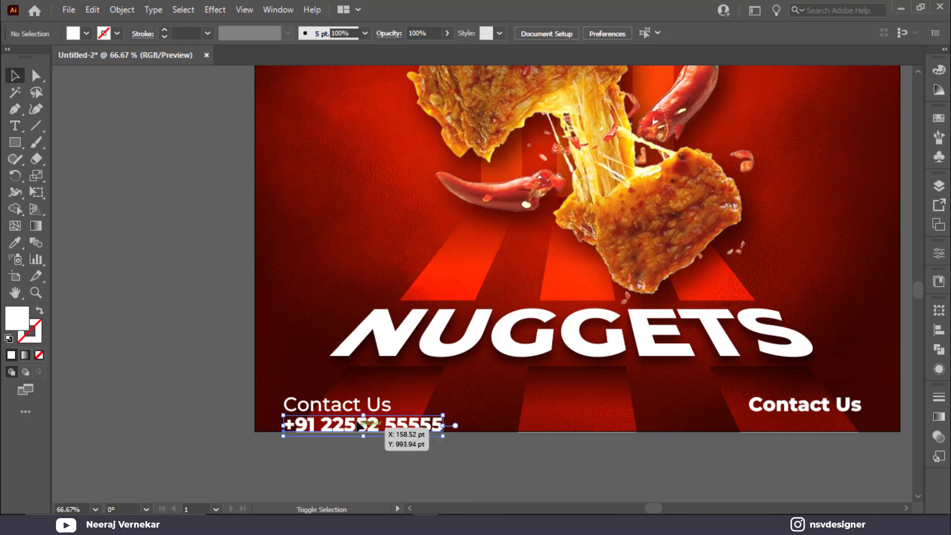
left_click(429, 437)
left_click_drag(427, 436, 407, 433)
key("ctrl+z")
left_click(314, 400, "shift")
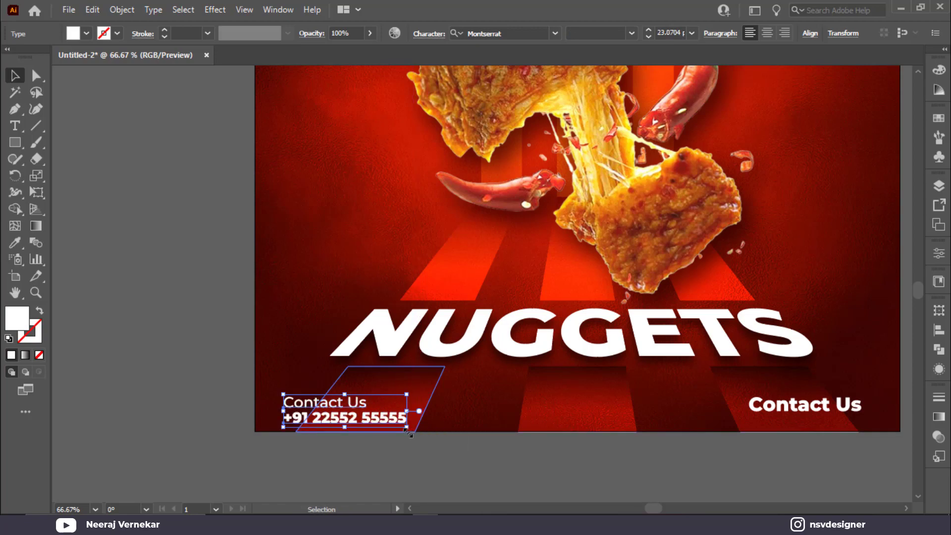
key("ctrl+g")
Change the bottom-right Contact Us text to 'ORDER NOW' and shrink it slightly.
scroll(308, 102, "up", 2)
scroll(308, 102, "up", 3)
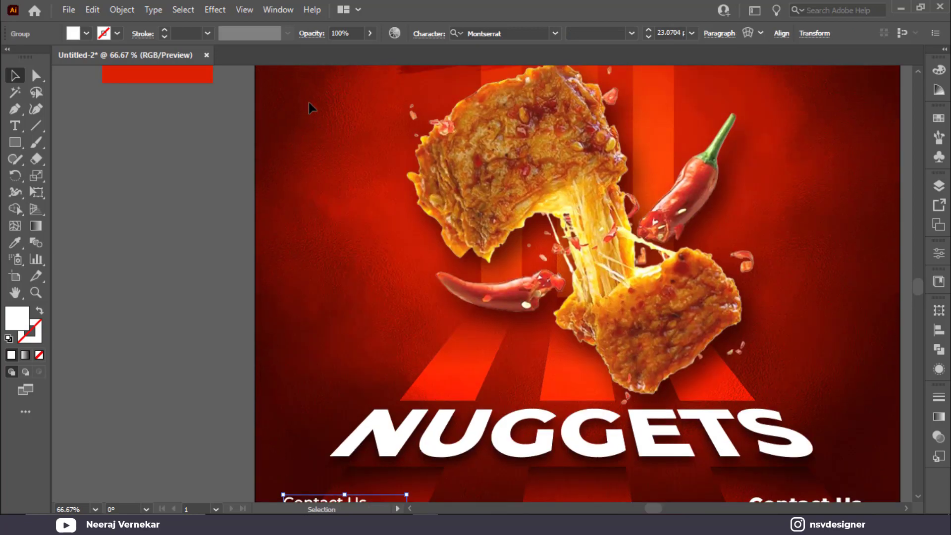
scroll(307, 105, "down", 3)
scroll(343, 218, "down", 3)
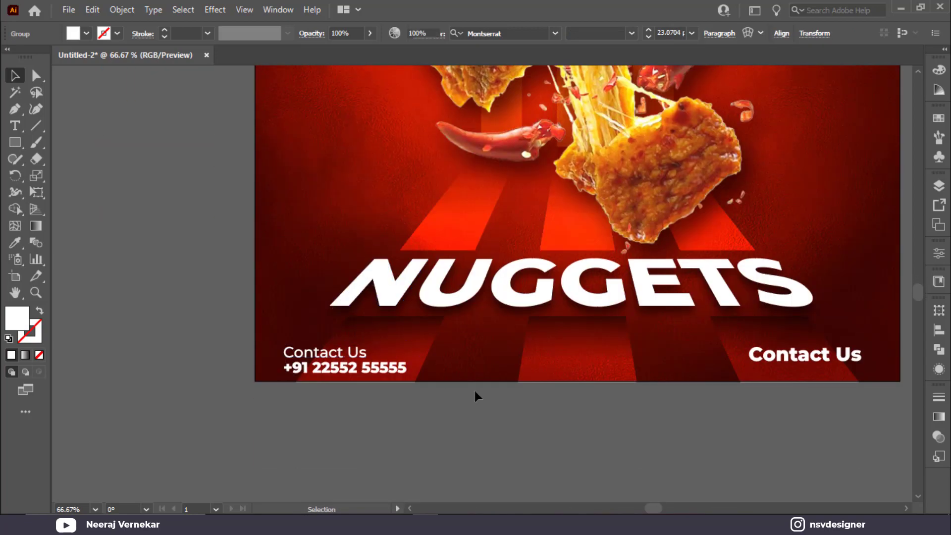
left_click(475, 395)
scroll(446, 396, "right", 4)
left_click(606, 332)
double_click(604, 333)
key("ctrl+a")
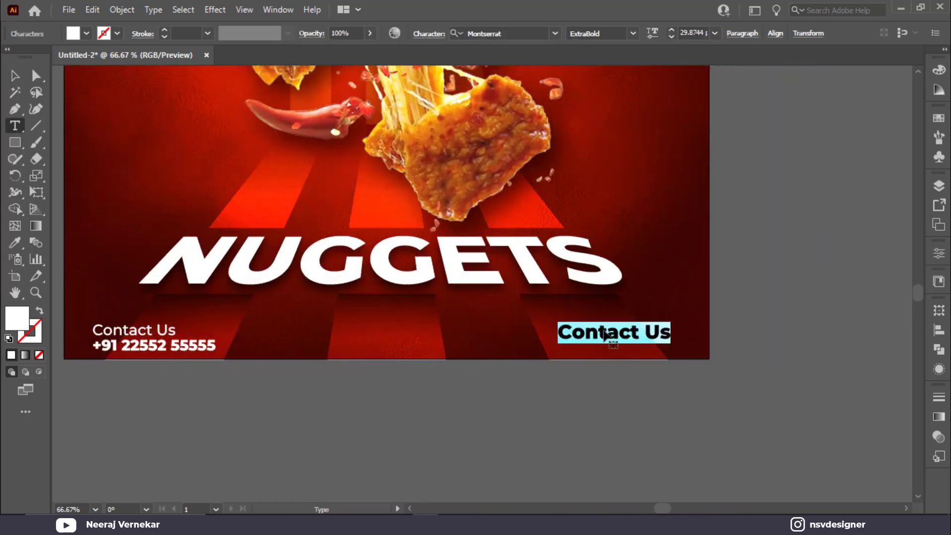
type("ORDER NOW")
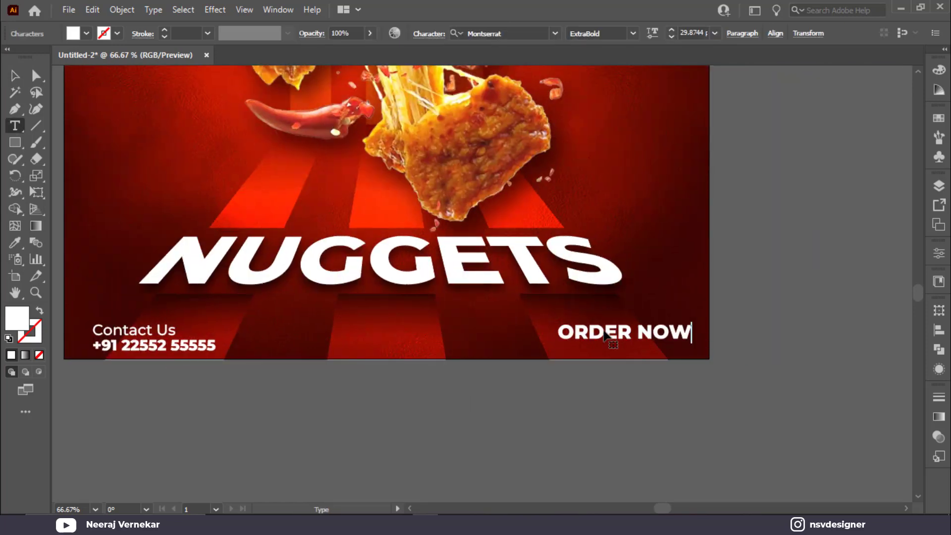
left_click(17, 79)
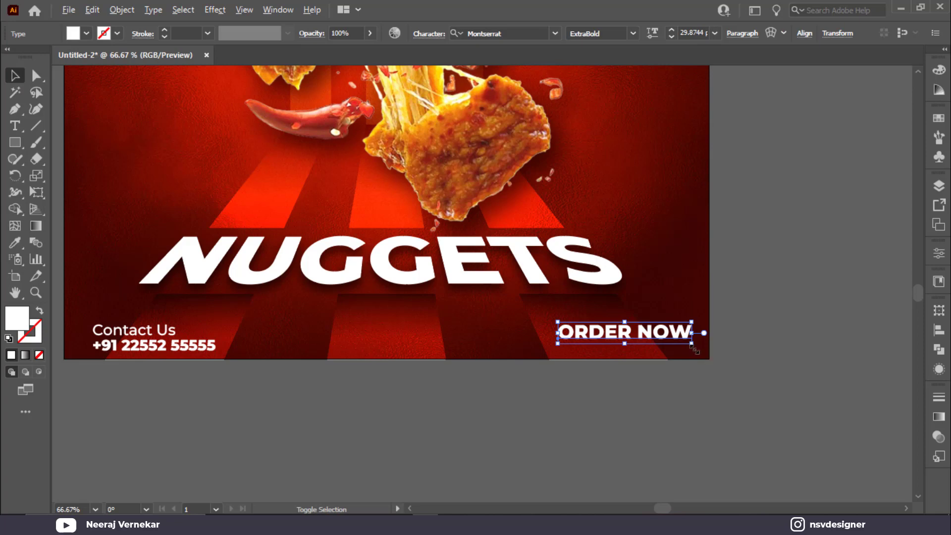
left_click_drag(694, 348, 680, 345)
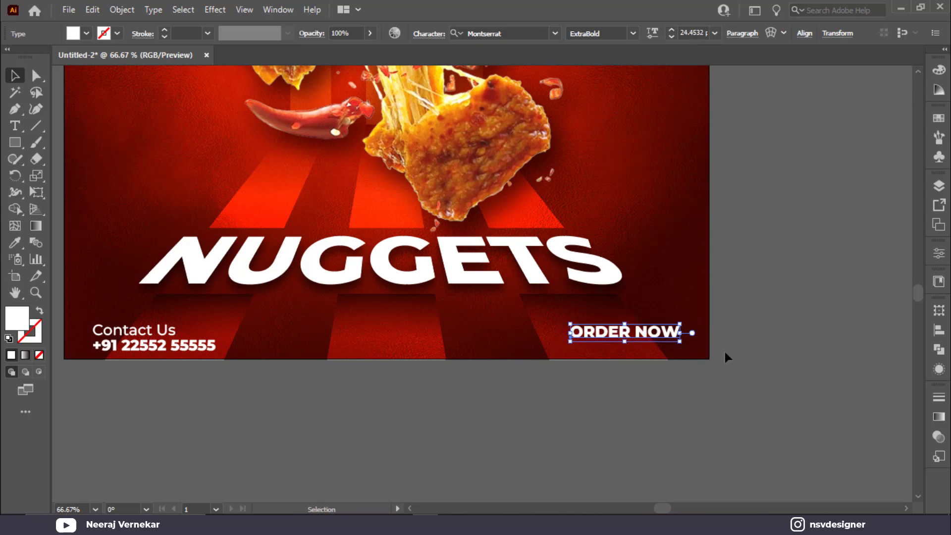
Draw a rectangle over ORDER NOW and round its corners into a white pill shape.
left_click(14, 142)
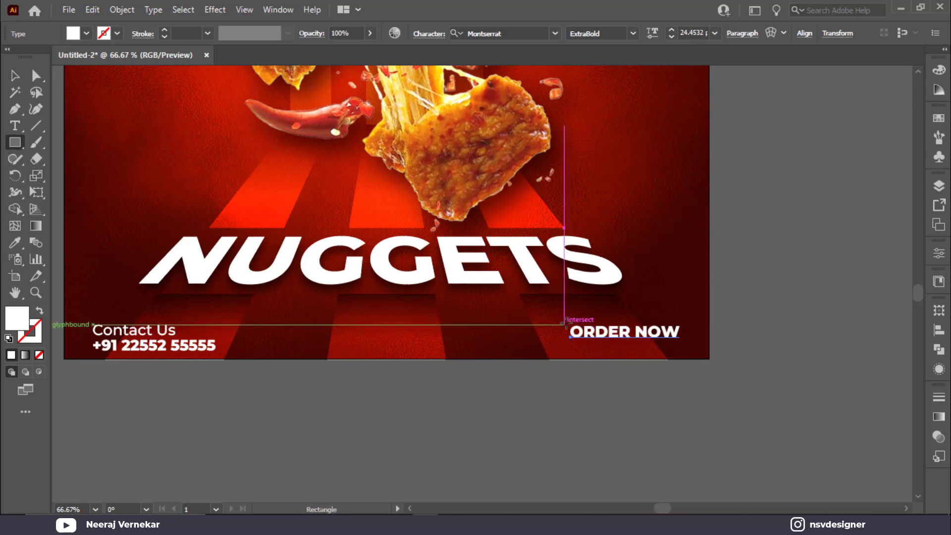
left_click_drag(564, 320, 695, 351)
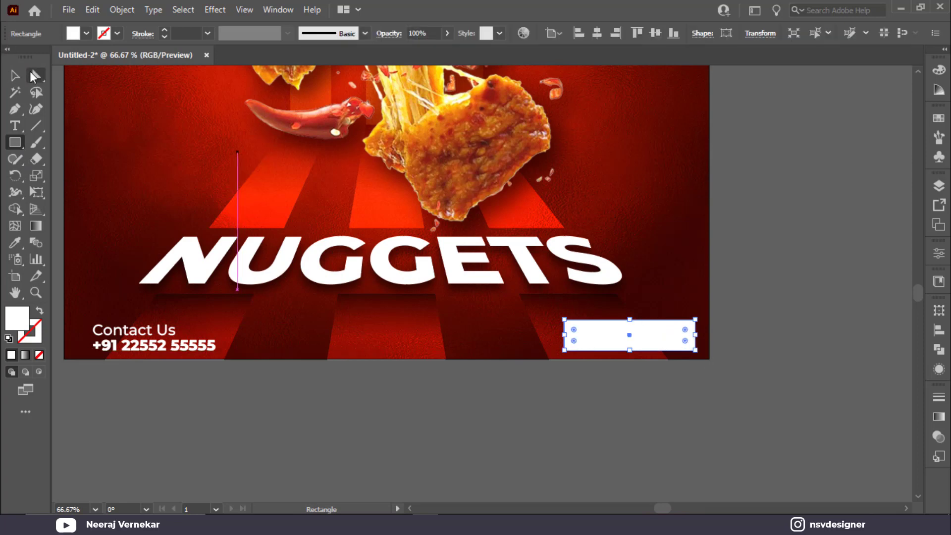
left_click_drag(635, 367, 666, 373)
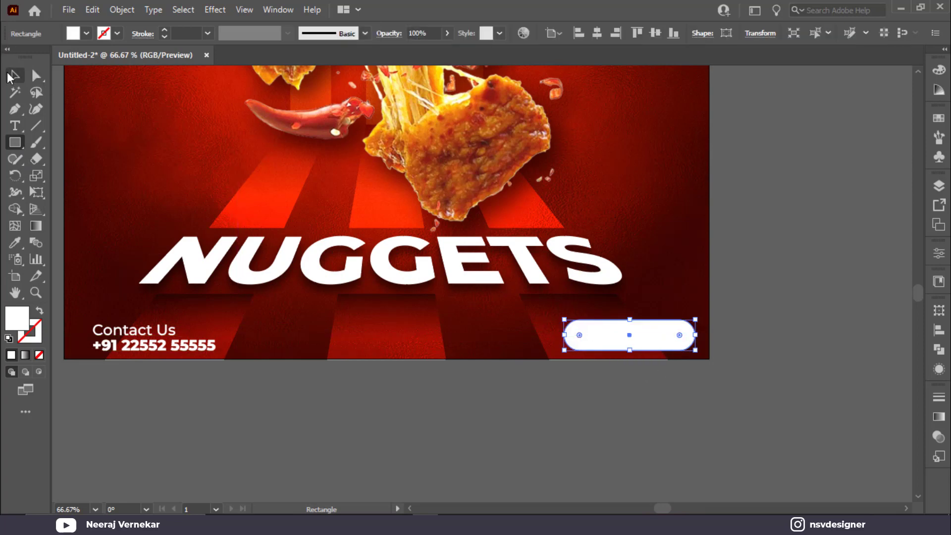
left_click(15, 75)
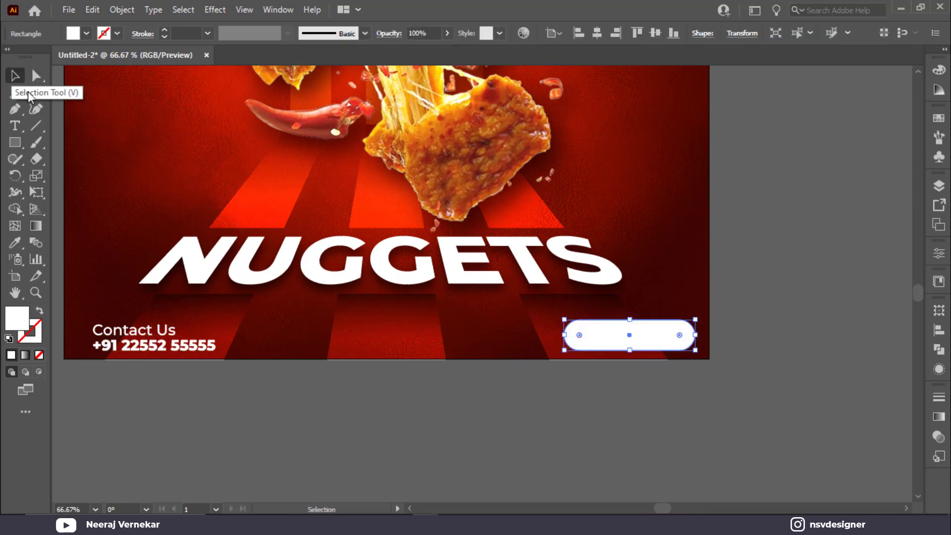
left_click(612, 335)
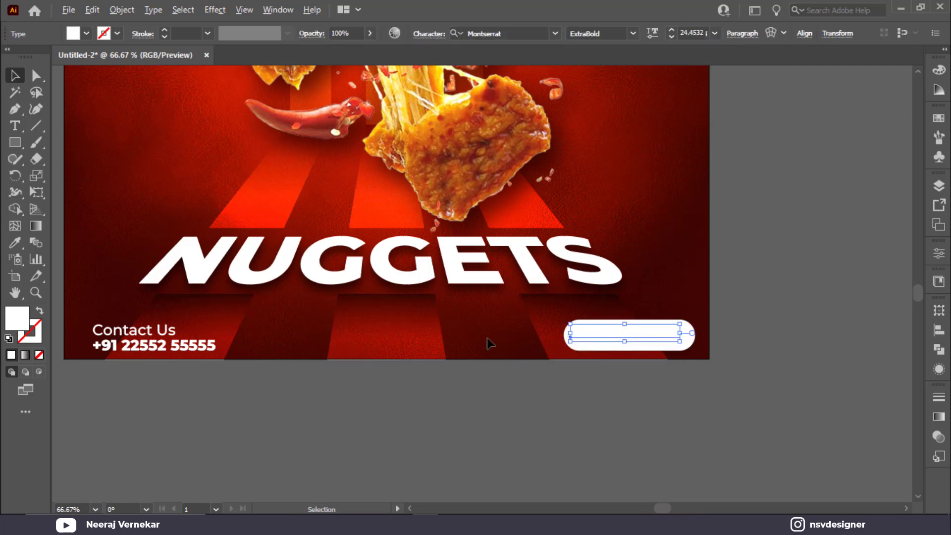
scroll(487, 339, "down", 1)
left_click_drag(448, 390, 617, 524)
Make ORDER NOW bright red and centre it horizontally and vertically on its pill.
key("i")
left_click(292, 106)
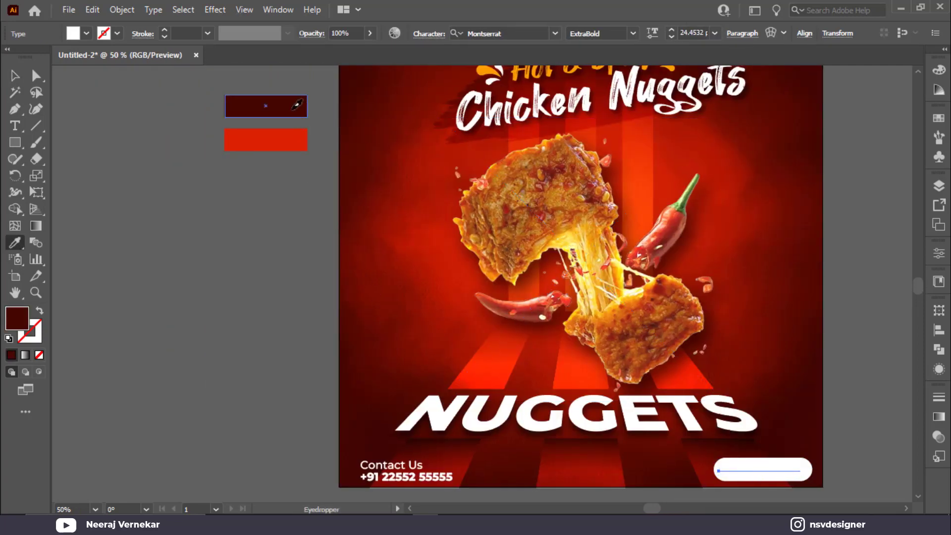
left_click(261, 135)
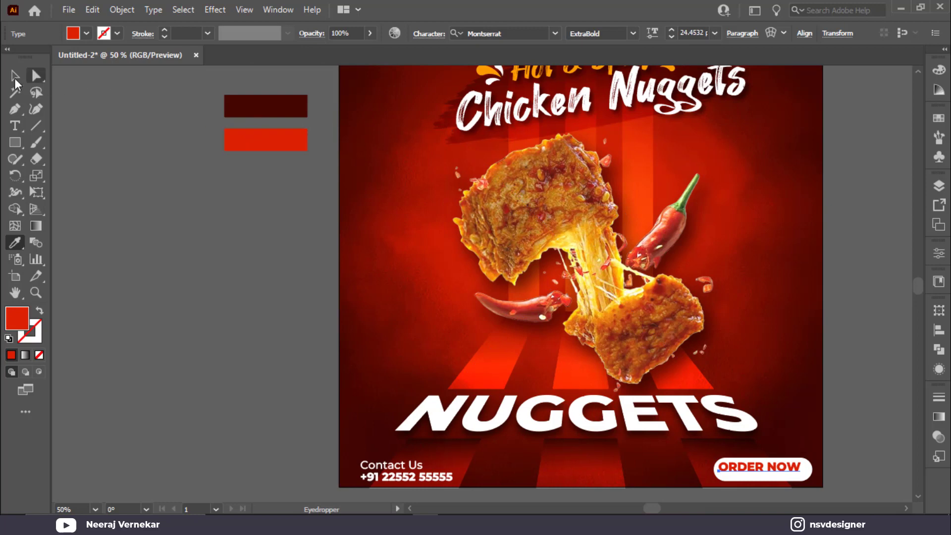
left_click(15, 75)
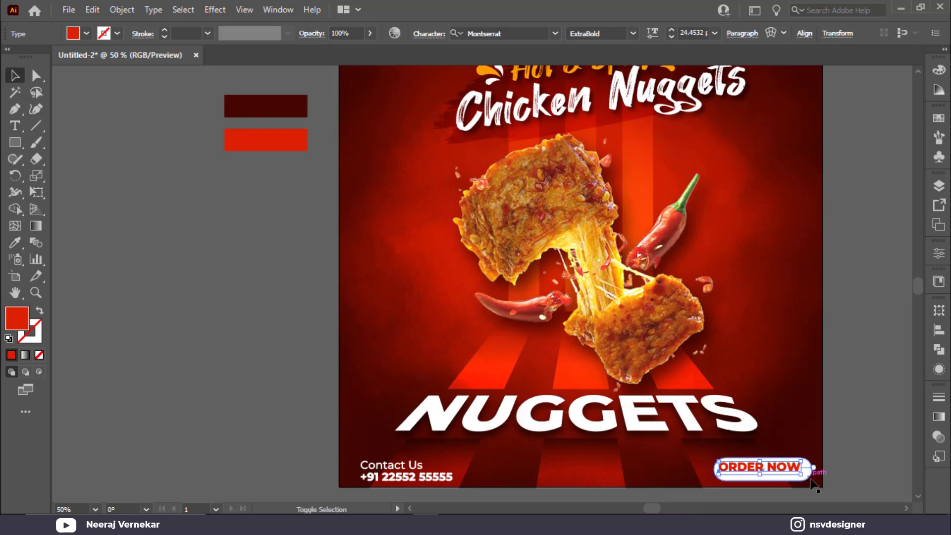
left_click(806, 467, "shift")
left_click(468, 33)
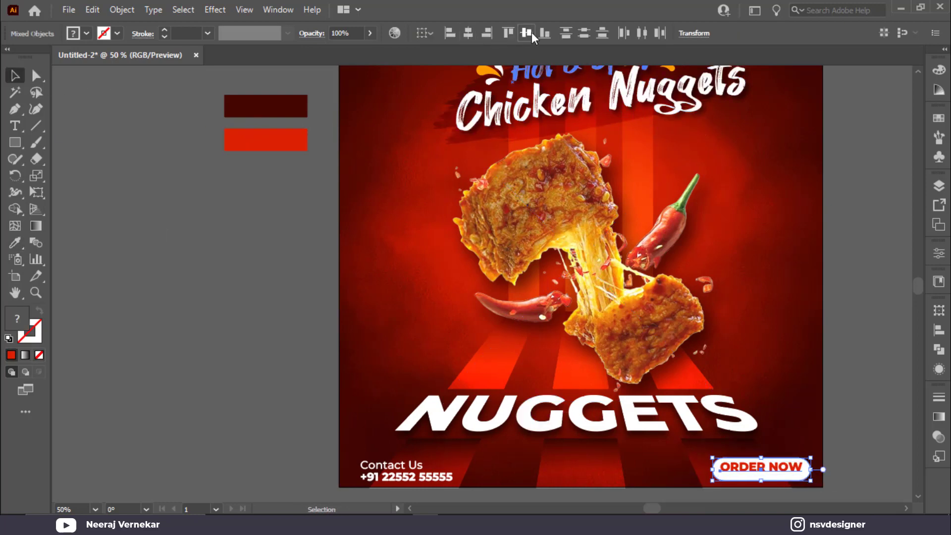
left_click(527, 33)
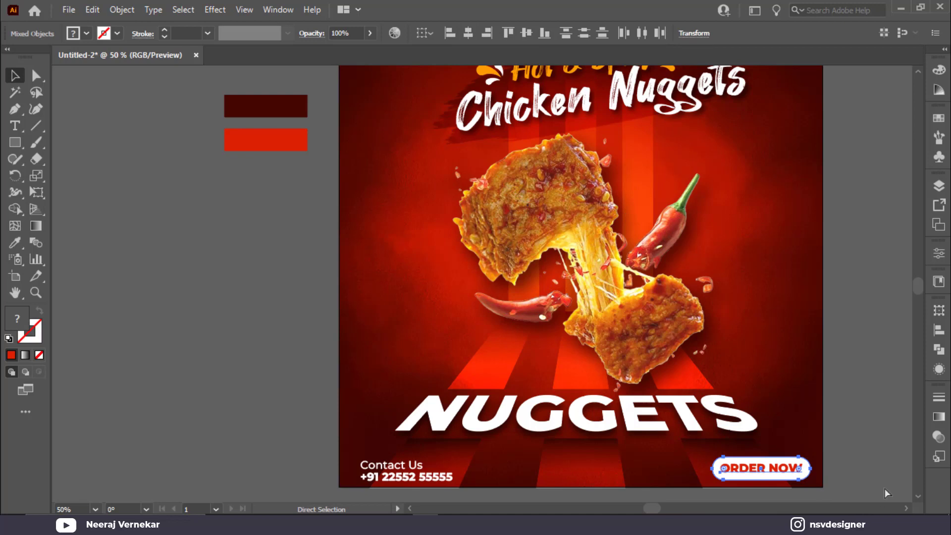
Vertically centre the contact block and the ORDER NOW button with each other.
left_click(880, 474)
left_click(796, 476)
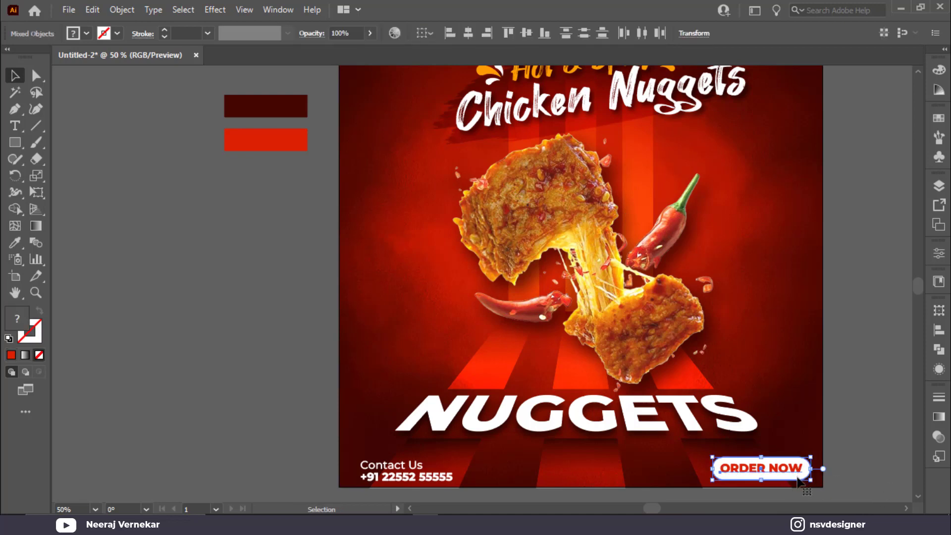
left_click(367, 478)
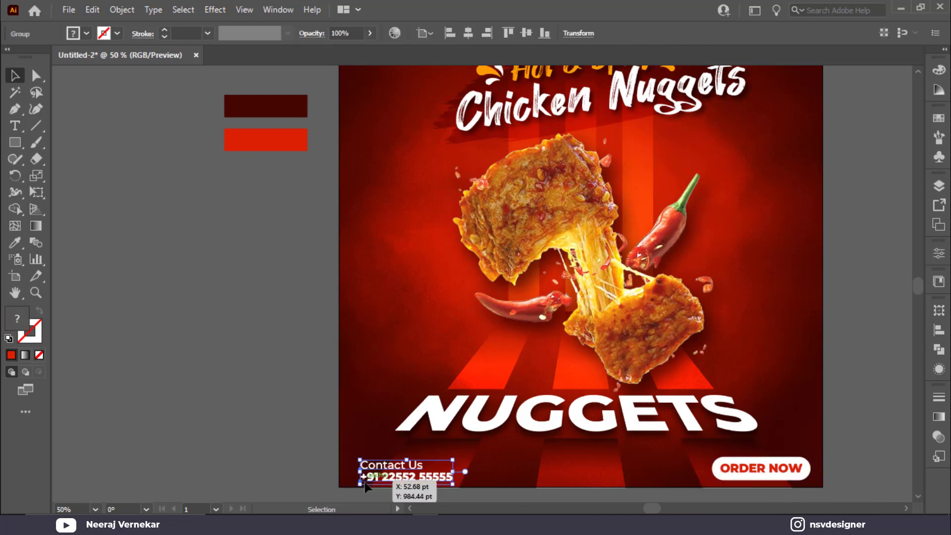
left_click(788, 469, "shift")
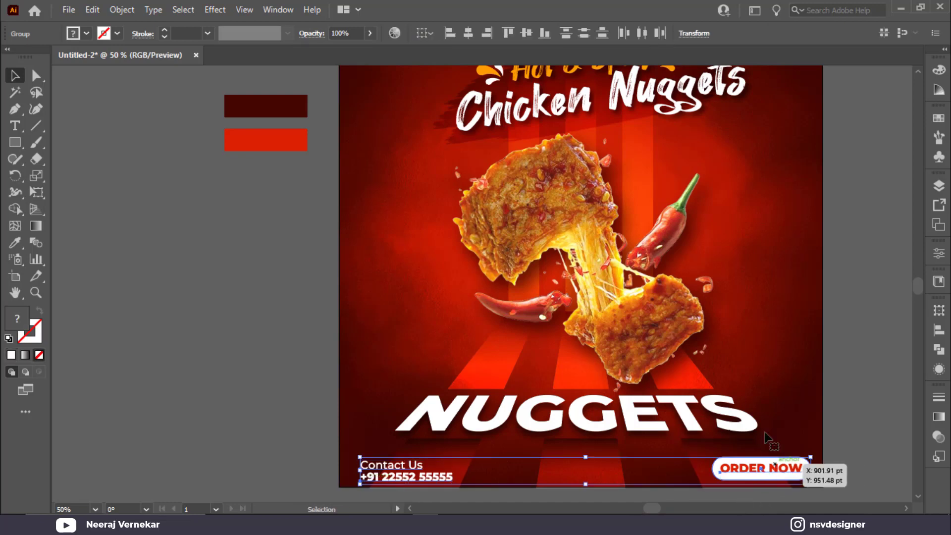
left_click(525, 35)
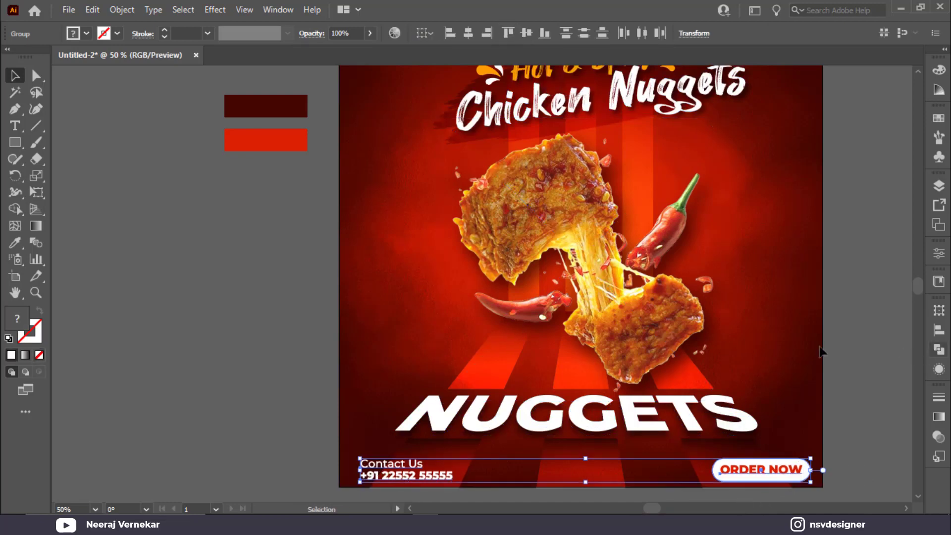
Left-align LOGO with the Contact Us text, then nudge LOGO slightly upward.
scroll(823, 351, "up", 3)
left_click(351, 318)
left_click(387, 104)
scroll(391, 321, "down", 3)
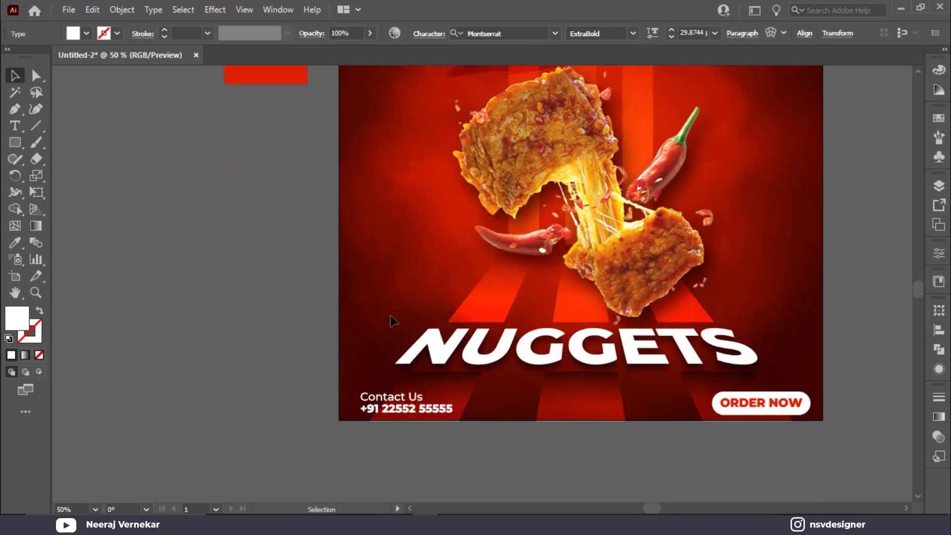
left_click(381, 392, "shift")
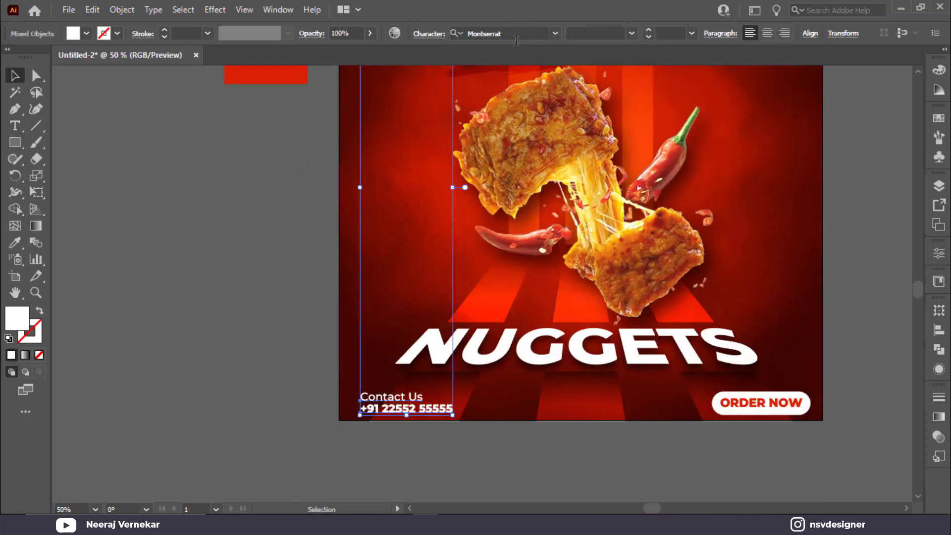
key("ctrl+0")
left_click(810, 33)
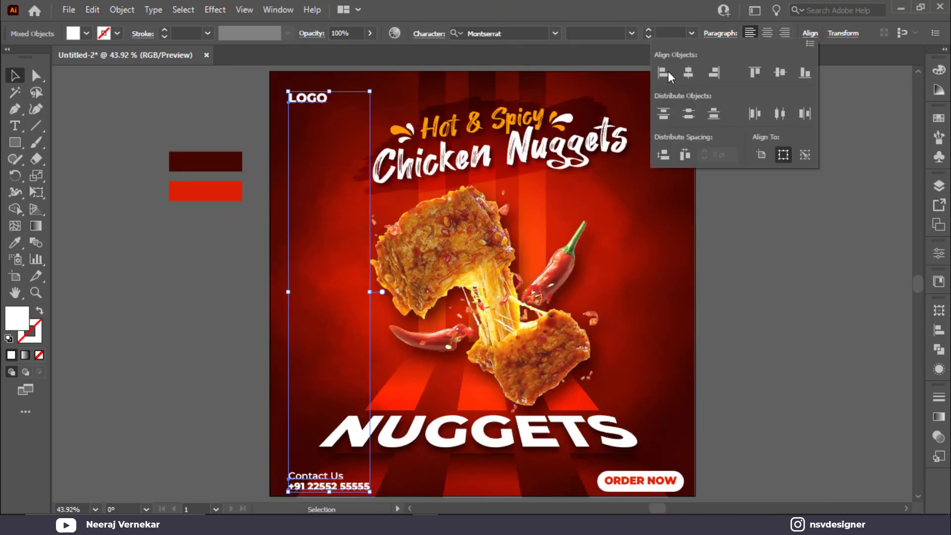
left_click(684, 275)
left_click(285, 129)
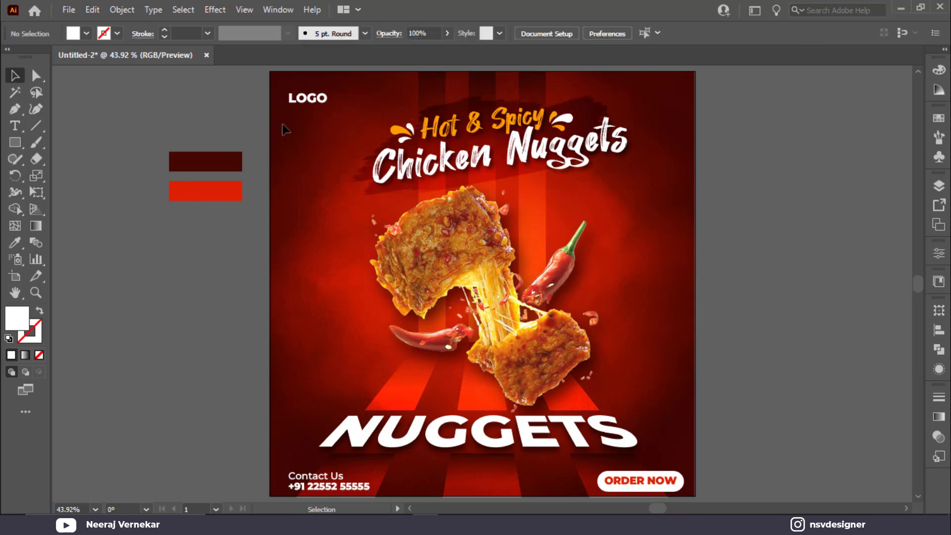
left_click_drag(310, 106, 311, 102)
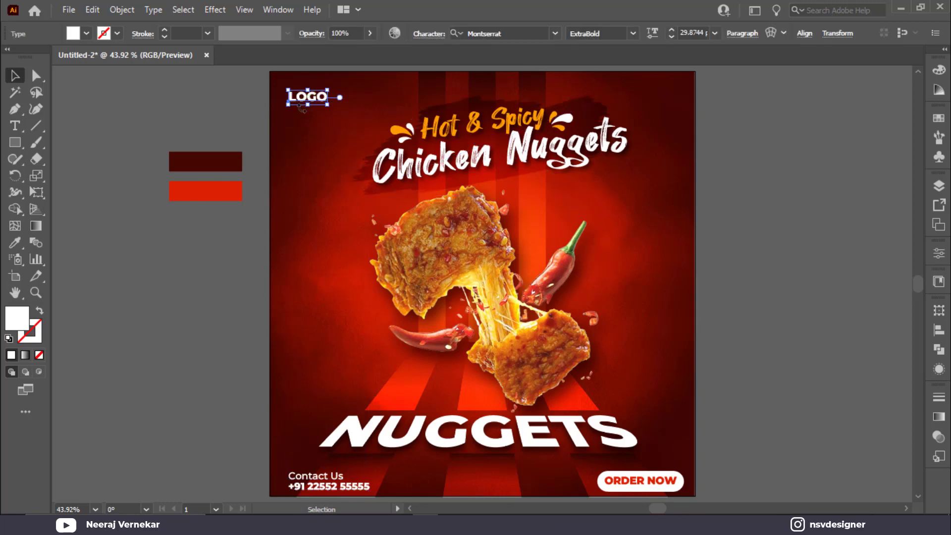
left_click(166, 122)
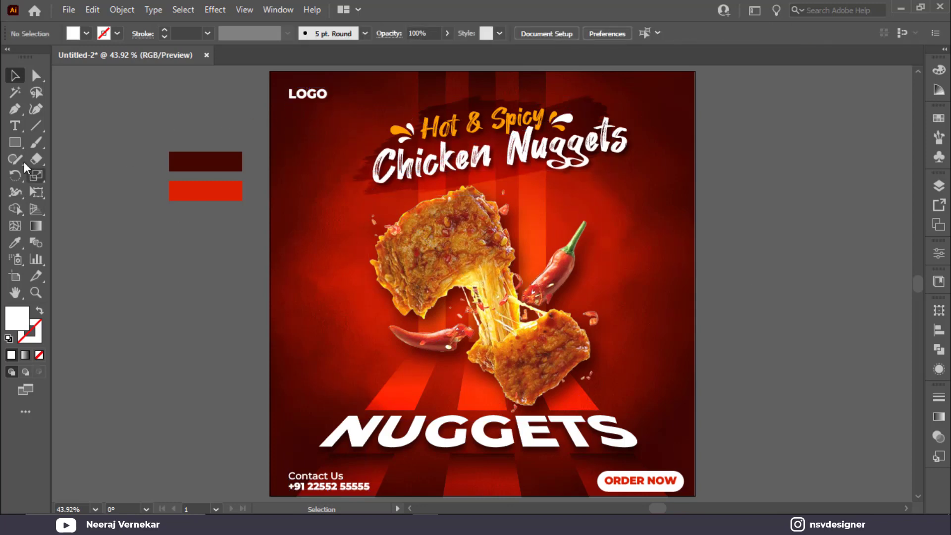
Draw a circle left of the poster and swap its fill and stroke colours.
left_click(20, 148)
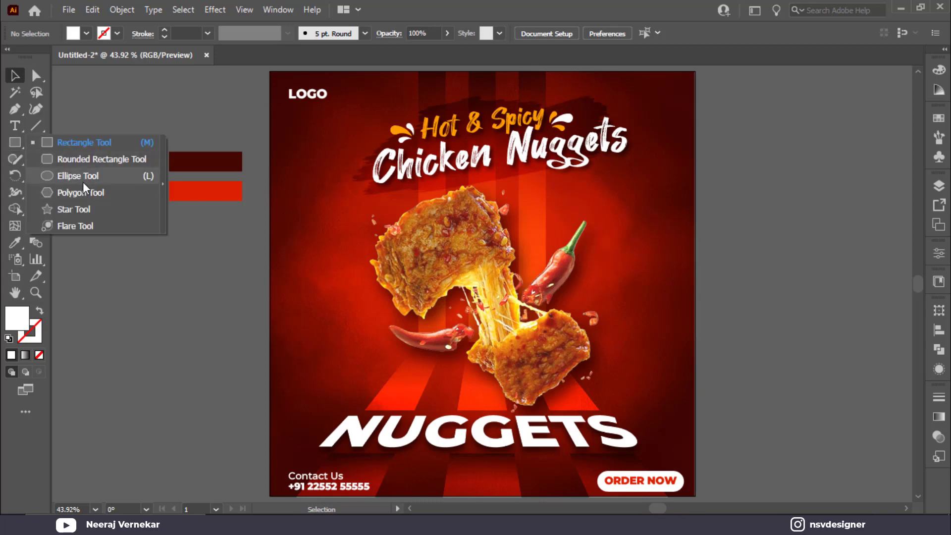
left_click(84, 177)
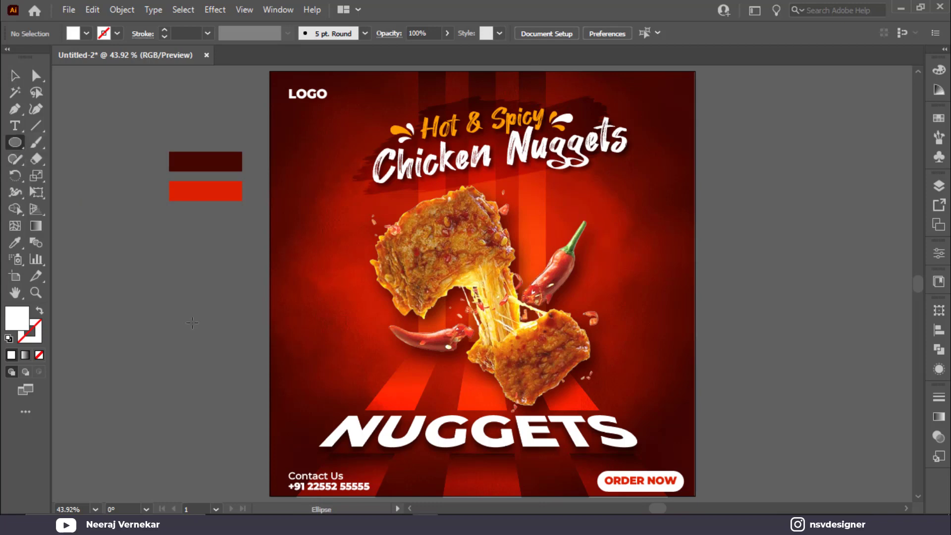
left_click_drag(149, 277, 236, 364)
key("shift+x")
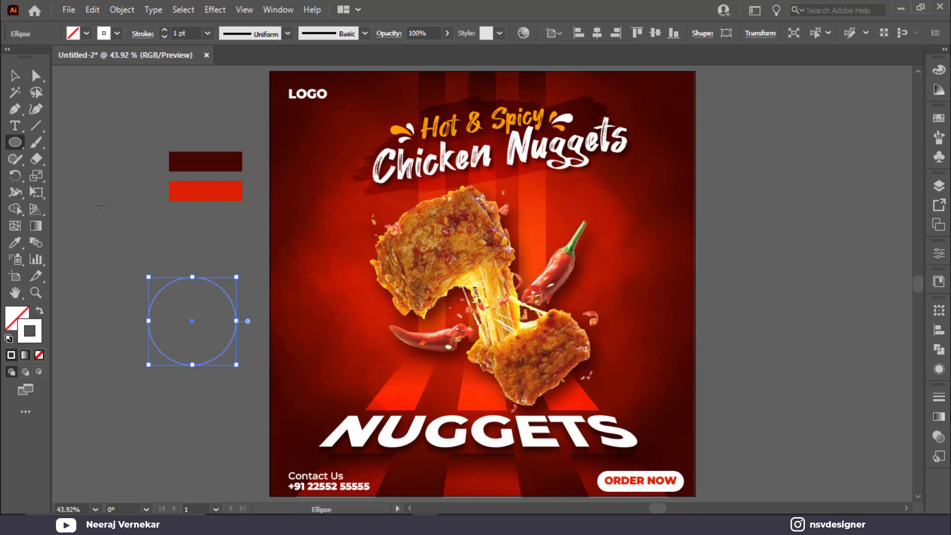
key("v")
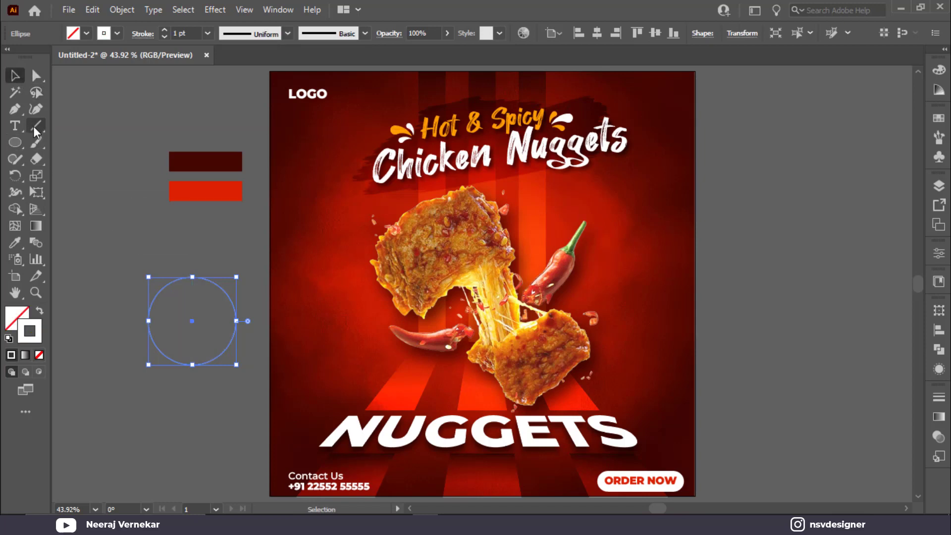
Cut the circle open at its right anchor with the Scissors tool.
left_click(19, 111)
left_click(17, 112)
left_click(38, 159)
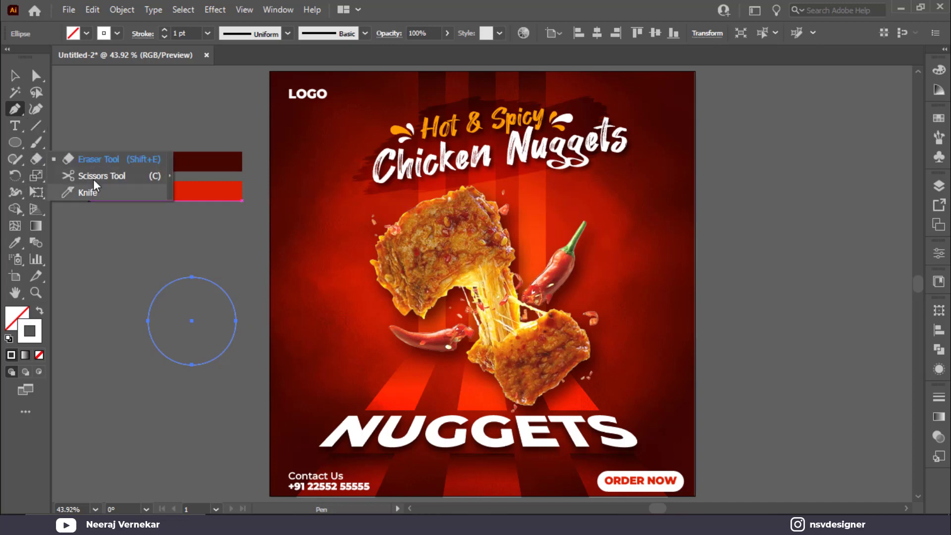
left_click(91, 173)
left_click(235, 321)
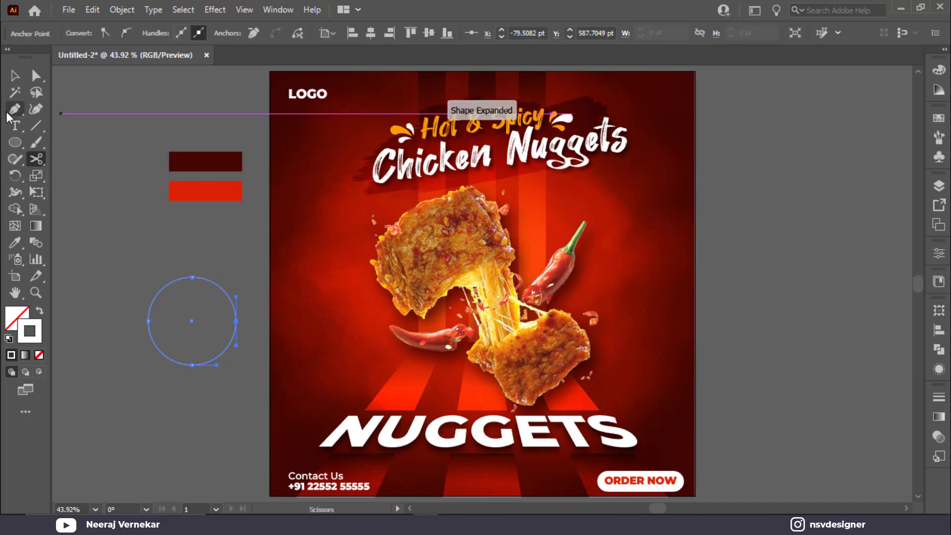
left_click(15, 75)
left_click(244, 328)
left_click(225, 298)
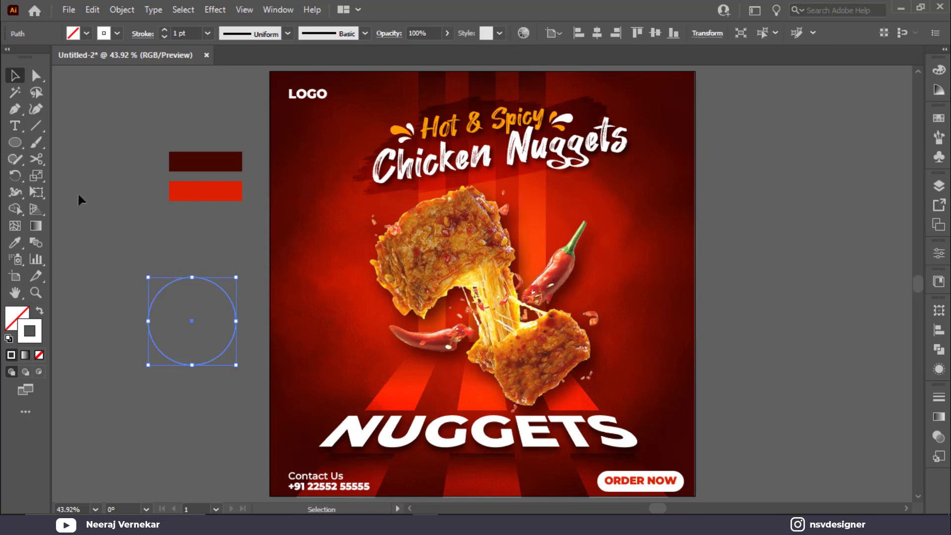
key("Delete")
key("ctrl+z")
Apply the charcoal brush to the circle's outline for a rough white ring.
left_click(325, 35)
scroll(288, 119, "down", 3)
scroll(290, 90, "up", 2)
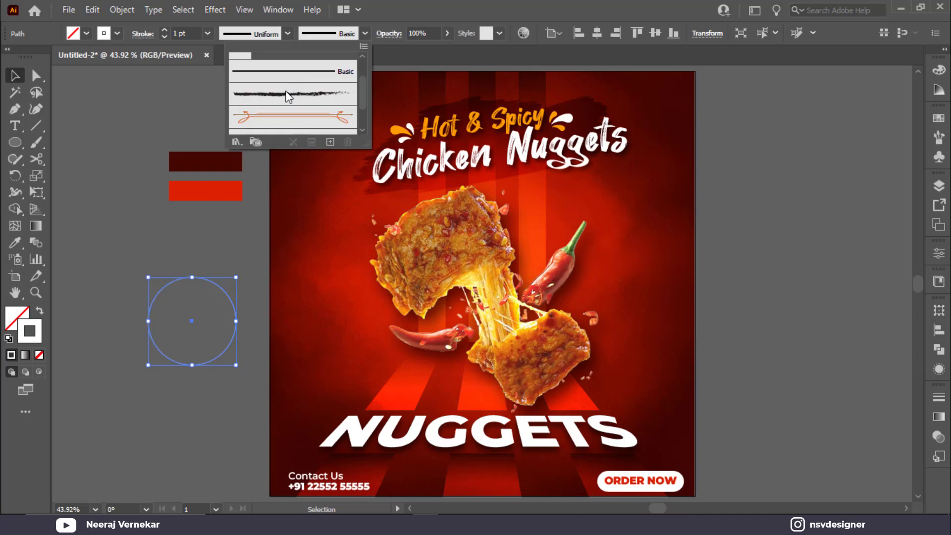
left_click(284, 100)
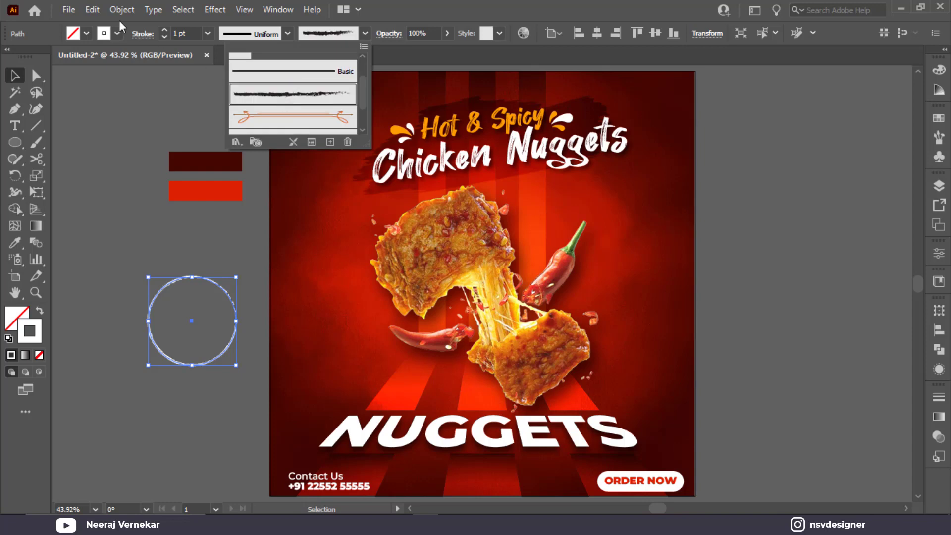
left_click(184, 33)
scroll(184, 34, "up", 3)
left_click(106, 136)
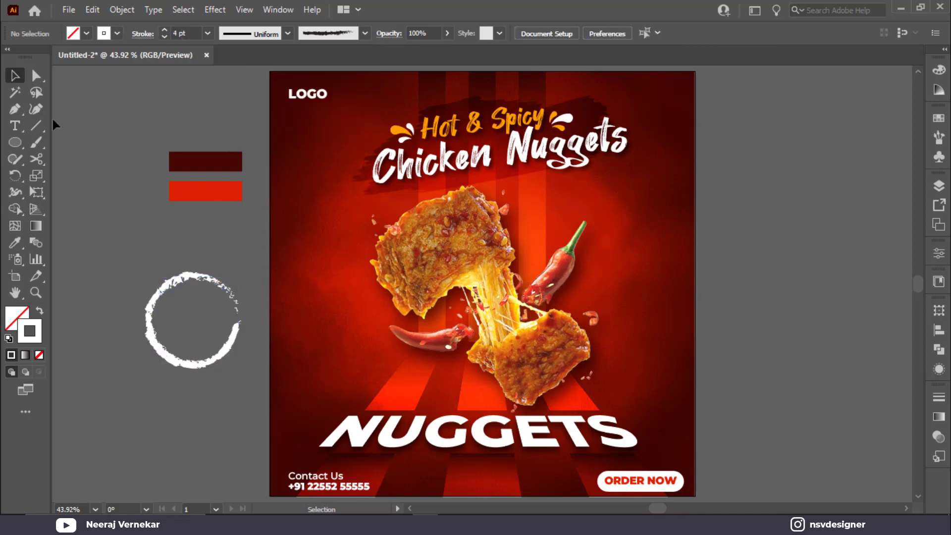
left_click(37, 76)
Cut the ring at its right side, move it left, and delete the small cut-off piece.
mouse_move(237, 315)
left_mouse_down()
mouse_move(225, 317)
mouse_move(532, 290)
left_mouse_up()
key("ctrl+z")
scroll(248, 346, "up", 5)
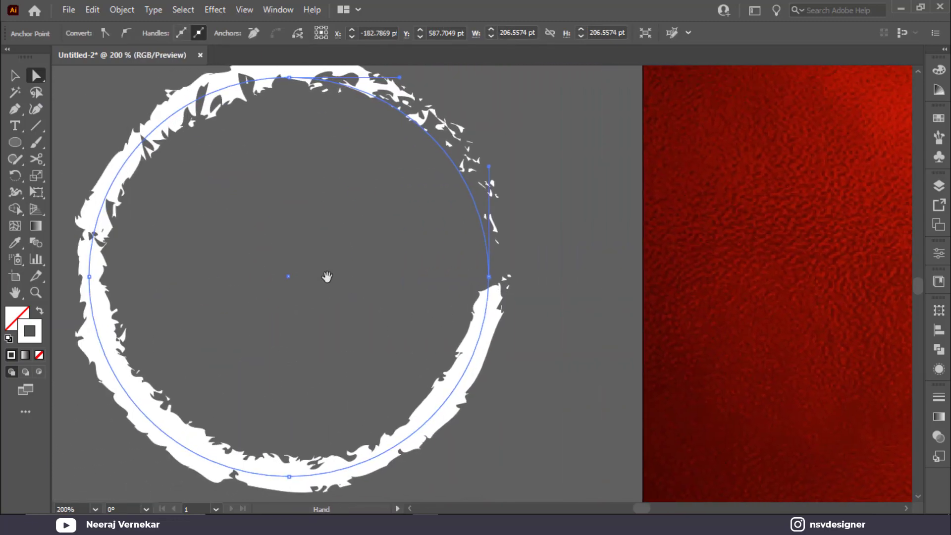
left_click(36, 158)
left_click(487, 273)
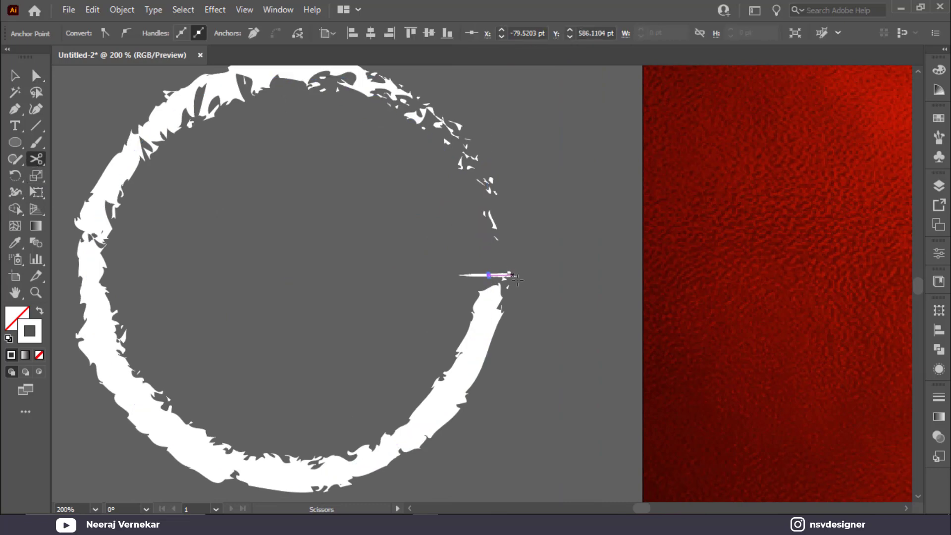
key("v")
mouse_move(484, 357)
left_mouse_down()
mouse_move(410, 365)
mouse_move(385, 358)
left_mouse_up()
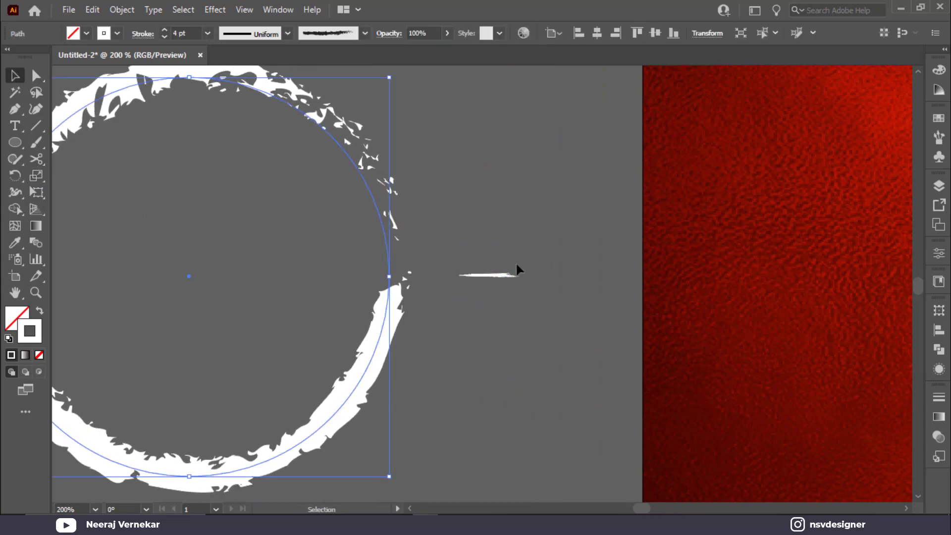
left_click(490, 275)
key("Delete")
left_click(385, 287)
Drag the ring's open-end anchors with Direct Selection to pull the path apart.
left_click(35, 159)
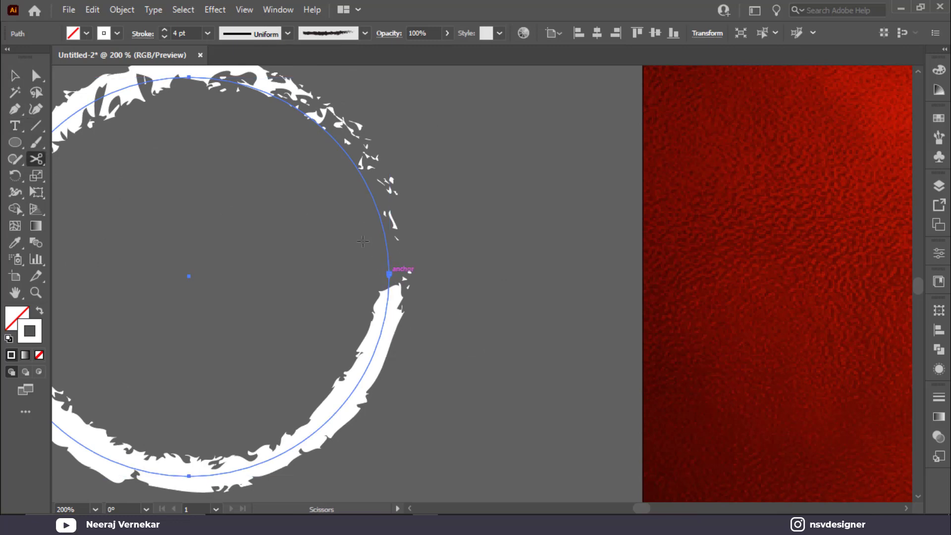
left_click(363, 241)
key("Return")
left_click(36, 75)
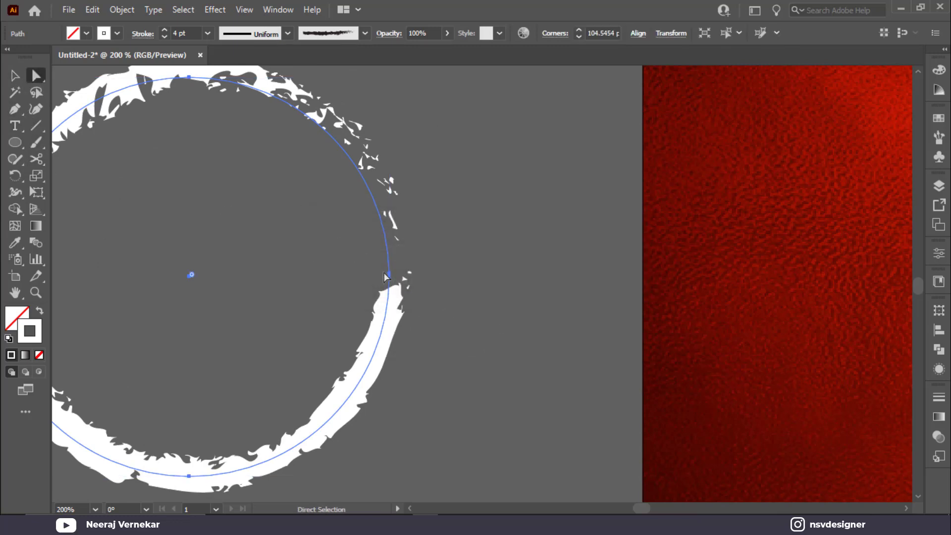
left_click_drag(385, 276, 352, 340)
key("ctrl+minus")
left_click_drag(392, 236, 454, 238)
left_click_drag(460, 270, 485, 243)
left_click_drag(422, 320, 397, 321)
Adjust the end anchor and its curve handles so the open end curls inward.
left_click_drag(386, 126, 465, 160)
left_click(481, 238)
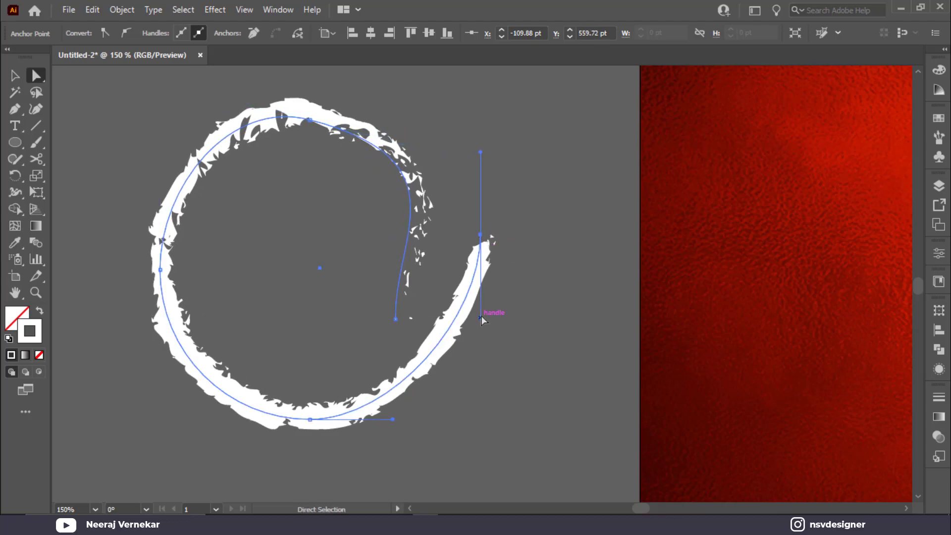
left_click_drag(480, 317, 518, 382)
mouse_move(481, 242)
left_mouse_down()
mouse_move(455, 187)
mouse_move(475, 255)
mouse_move(471, 203)
mouse_move(481, 238)
mouse_move(459, 201)
mouse_move(458, 174)
left_mouse_up()
left_click_drag(395, 319, 382, 352)
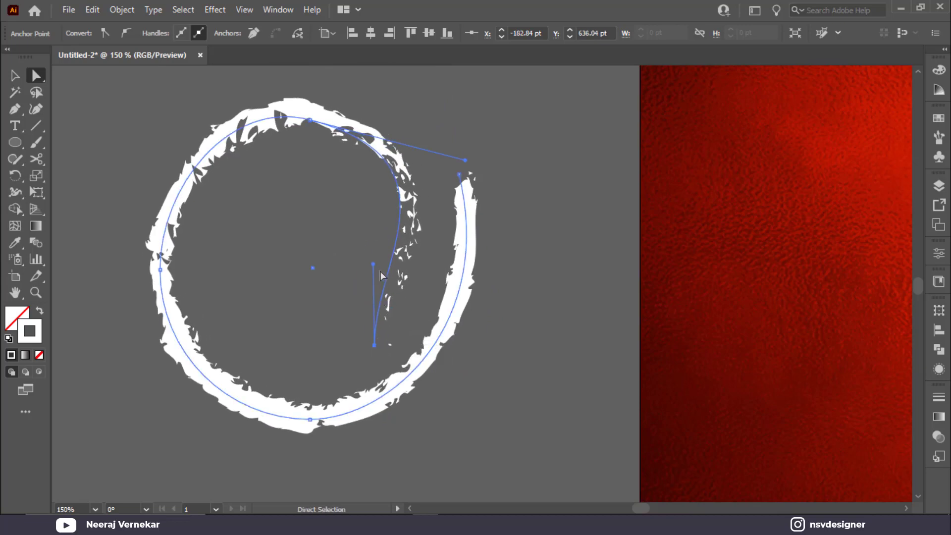
left_click_drag(373, 264, 424, 253)
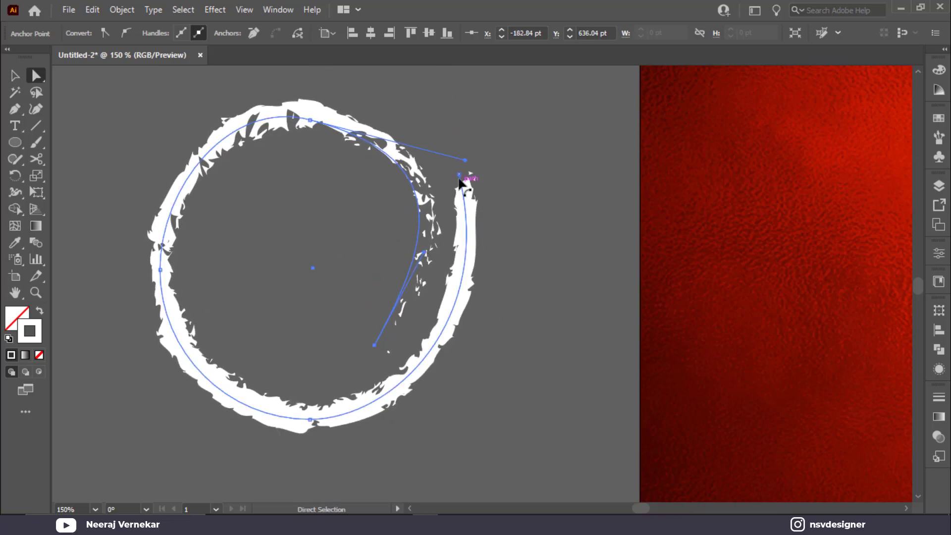
key("v")
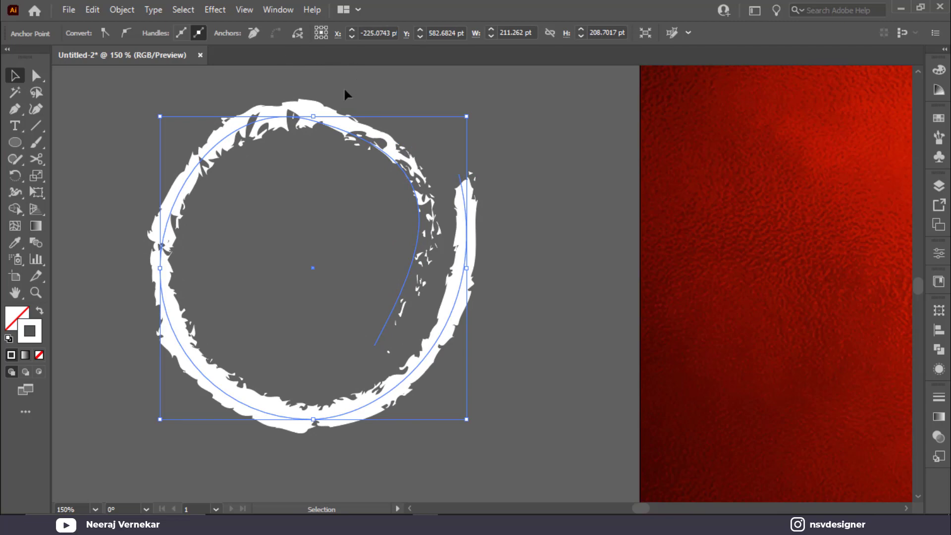
scroll(190, 33, "down", 2)
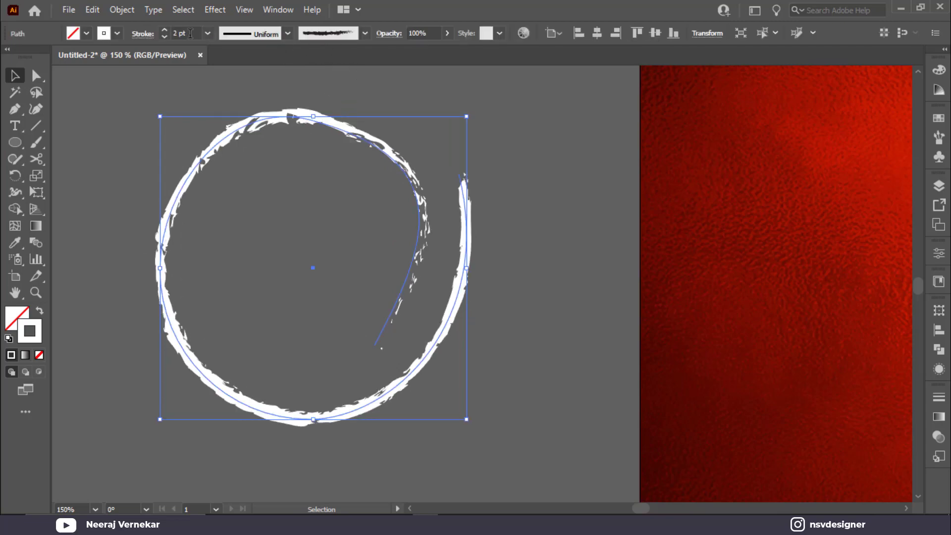
left_click(407, 115)
left_click(347, 126)
left_click(180, 88)
key("ctrl+0")
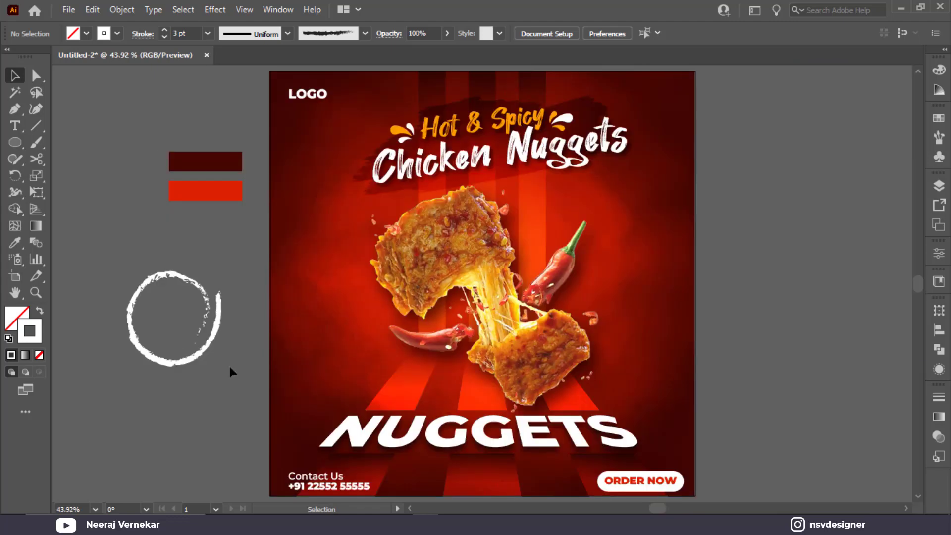
Scale down the brush ring and move it onto the poster beside the nuggets.
left_click(214, 354)
mouse_move(216, 365)
left_mouse_down()
mouse_move(237, 363)
mouse_move(199, 342)
mouse_move(223, 341)
mouse_move(205, 307)
mouse_move(166, 300)
left_mouse_up()
left_click(227, 284)
left_click(169, 296)
left_click(216, 315)
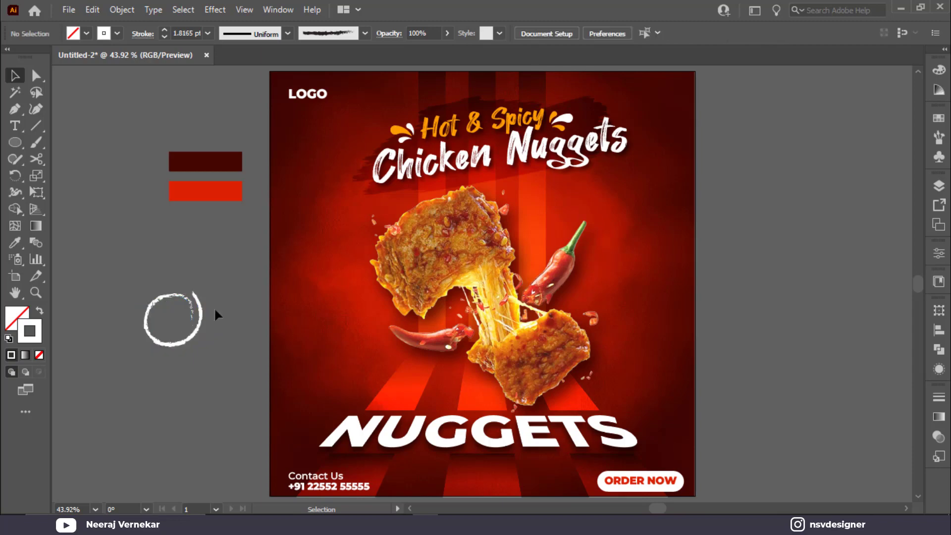
mouse_move(198, 340)
left_mouse_down()
mouse_move(313, 309)
mouse_move(353, 312)
mouse_move(360, 329)
left_mouse_up()
Start a new text object on the pasteboard near the ring.
key("ctrl+plus")
key("ctrl+plus")
key("ctrl+plus")
key("ctrl+plus")
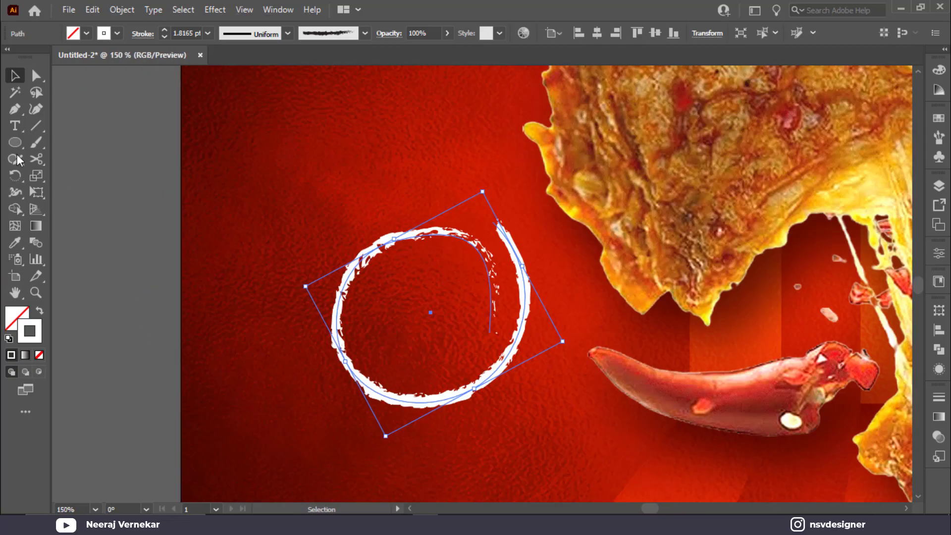
left_click(16, 129)
left_click(73, 194)
Type '12%', set it in Evogria, and size and position it inside the brush ring.
type("12")
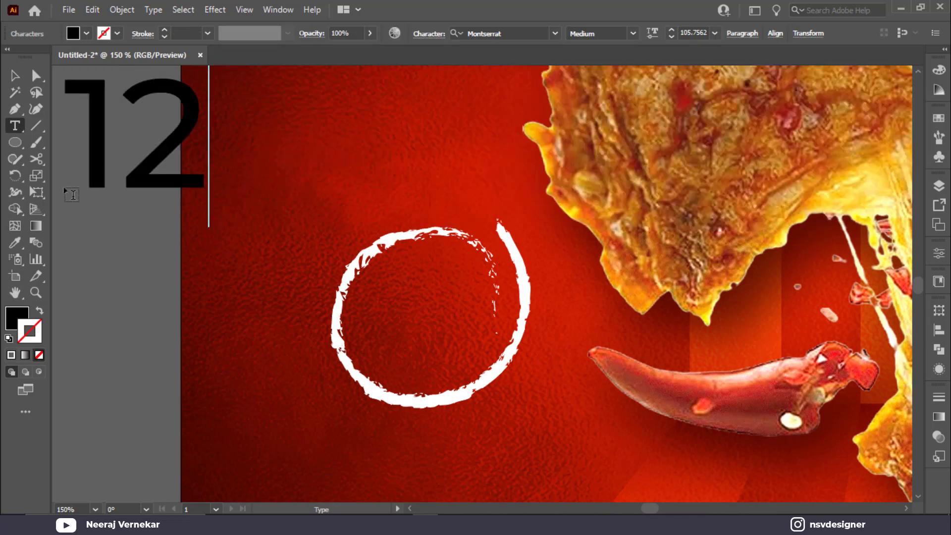
type("%")
key("Escape")
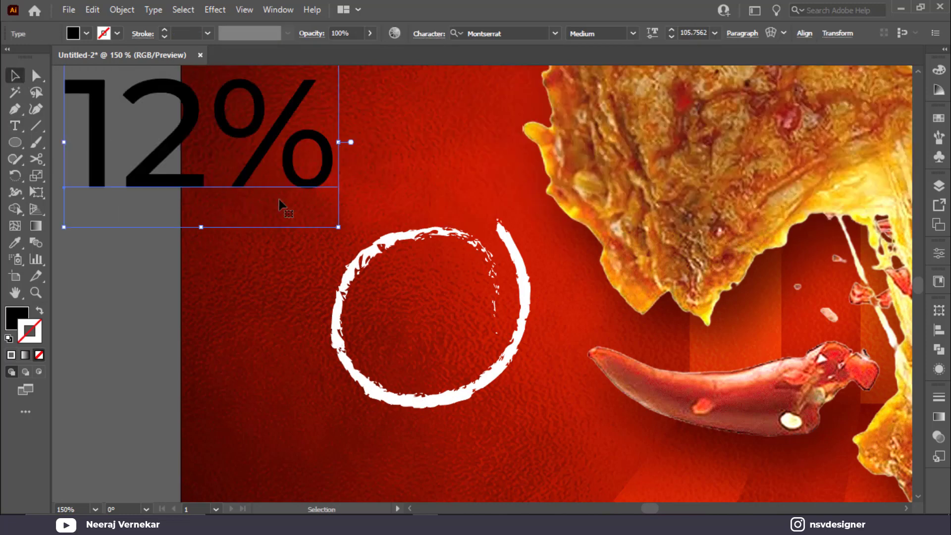
mouse_move(341, 229)
left_mouse_down()
mouse_move(173, 128)
mouse_move(350, 286)
mouse_move(461, 326)
mouse_move(442, 287)
left_mouse_up()
left_click(516, 30)
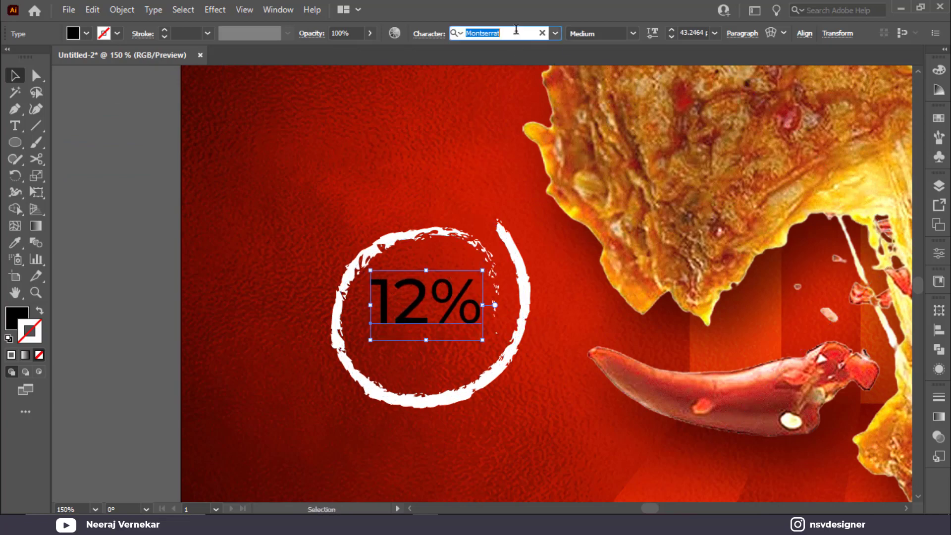
type("ev")
left_click(643, 102)
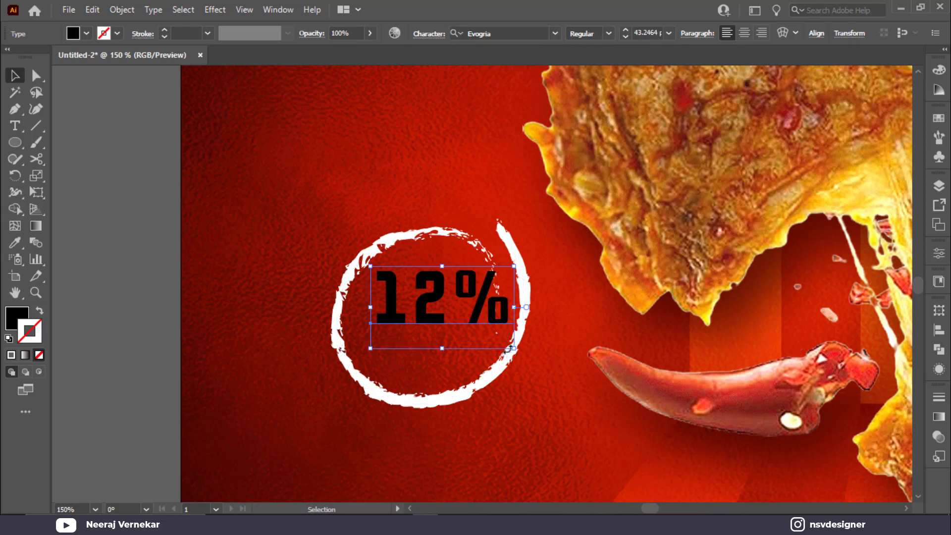
left_click(506, 349, "shift")
left_click_drag(515, 354, 480, 330)
left_click_drag(425, 306, 421, 363)
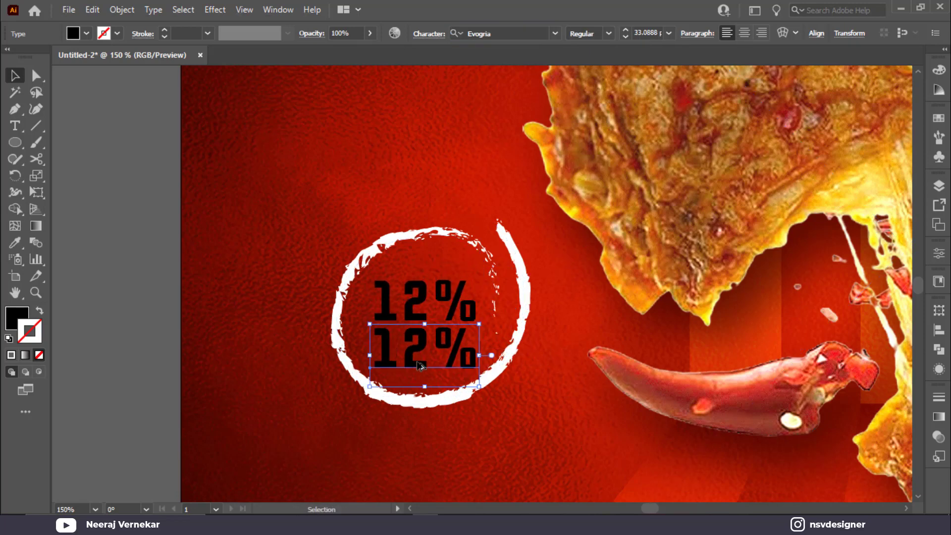
Change the lower copy's text to 'ONLY' and set it in Montserrat ExtraBold.
double_click(417, 360)
key("ctrl+a")
type("ONL")
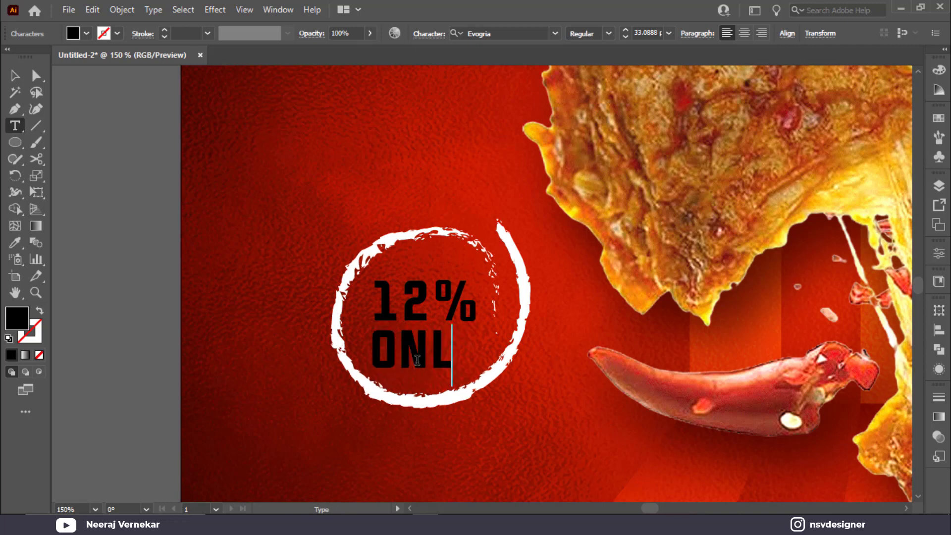
type("Y")
left_click(15, 76)
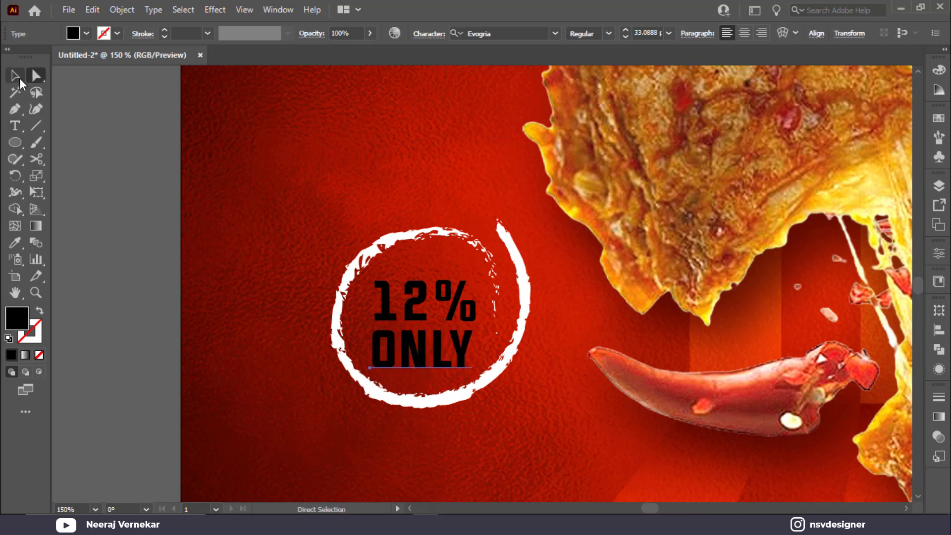
left_click(506, 34)
type("mon")
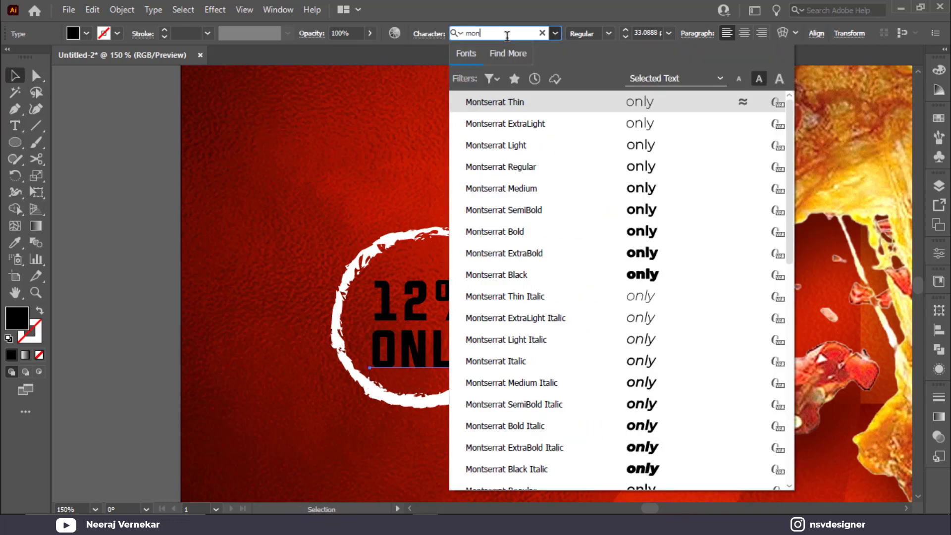
left_click(633, 258)
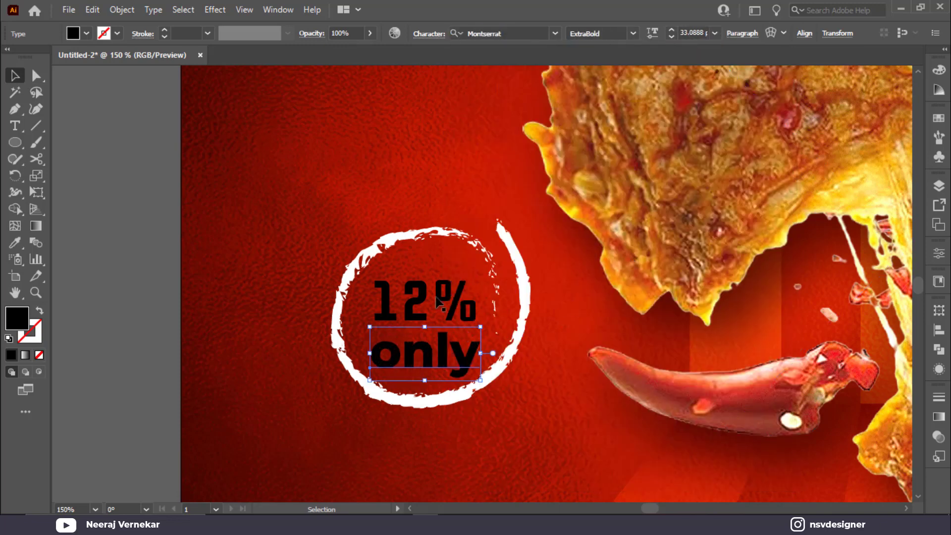
Fill the '12% only' text white and nudge it into place within the ring.
left_click(86, 33)
left_click(29, 56)
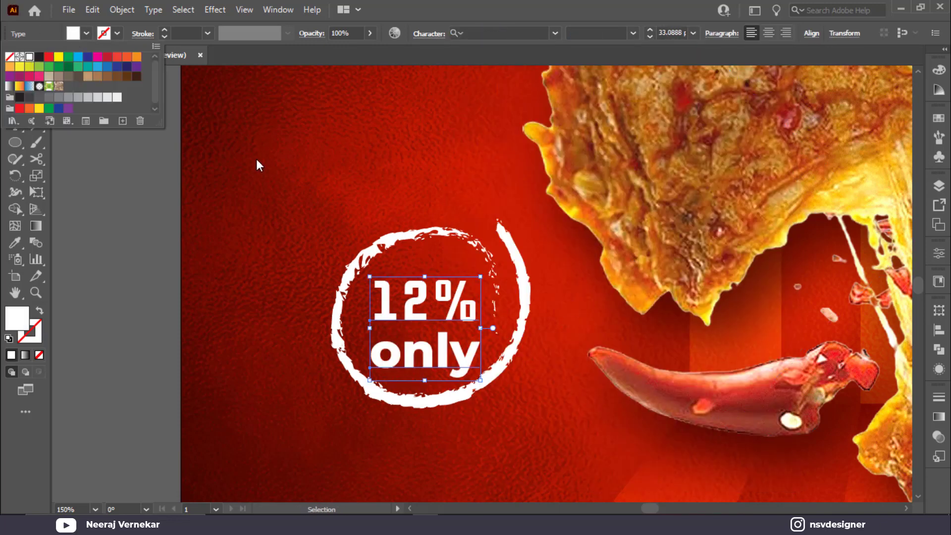
left_click(311, 165)
left_click_drag(432, 315, 409, 301)
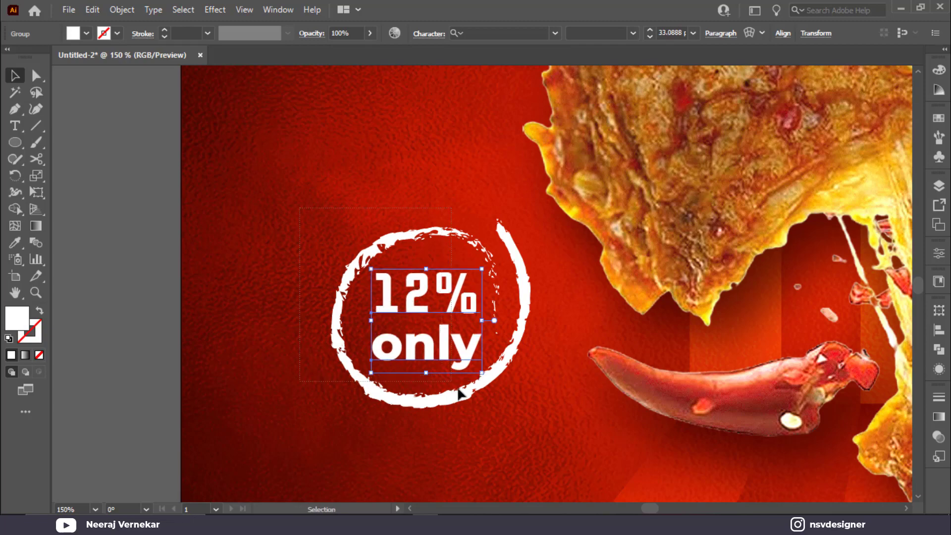
left_click(461, 396, "shift")
left_click(414, 163)
left_click_drag(391, 135, 313, 238)
Draw a curved arc above the badge with the Pen tool and make it a white stroke.
left_click(11, 107)
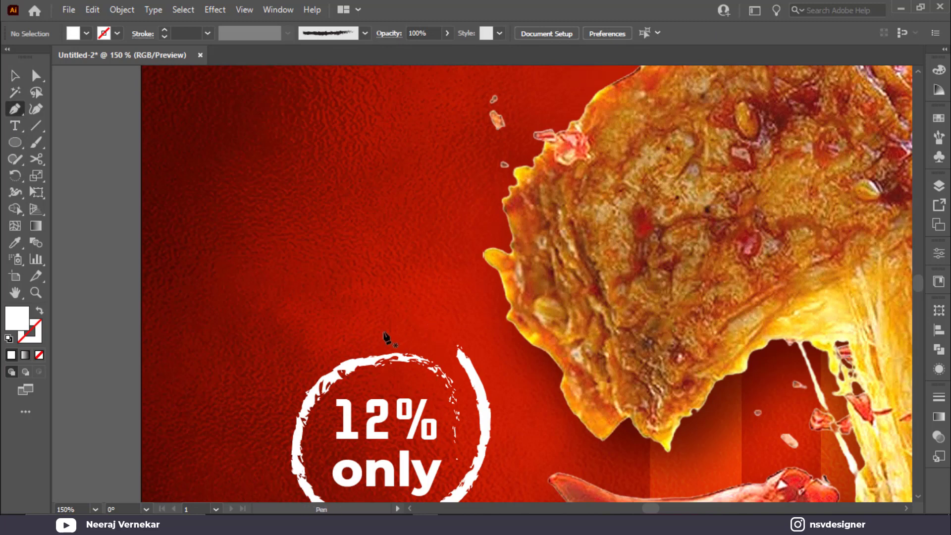
left_click(365, 331)
left_click_drag(471, 219, 576, 219)
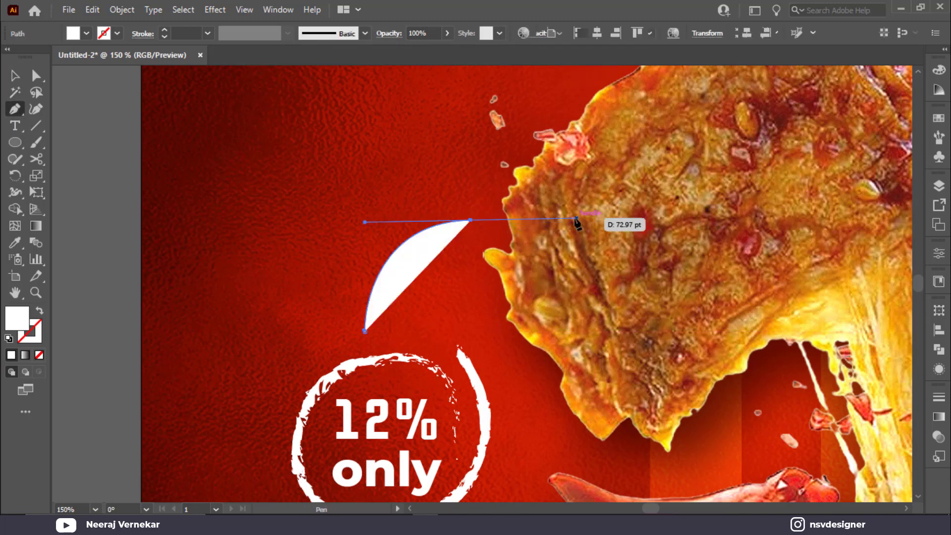
left_click(15, 75)
key("shift+x")
left_click(262, 199)
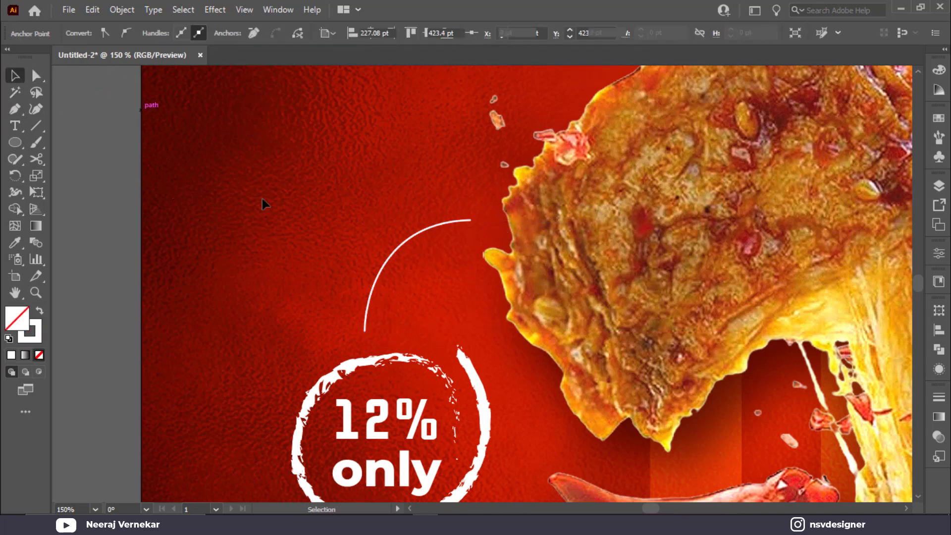
left_click_drag(275, 197, 414, 263)
Give the arc a start arrowhead, a tapered width profile and a 3 pt stroke.
left_click(147, 35)
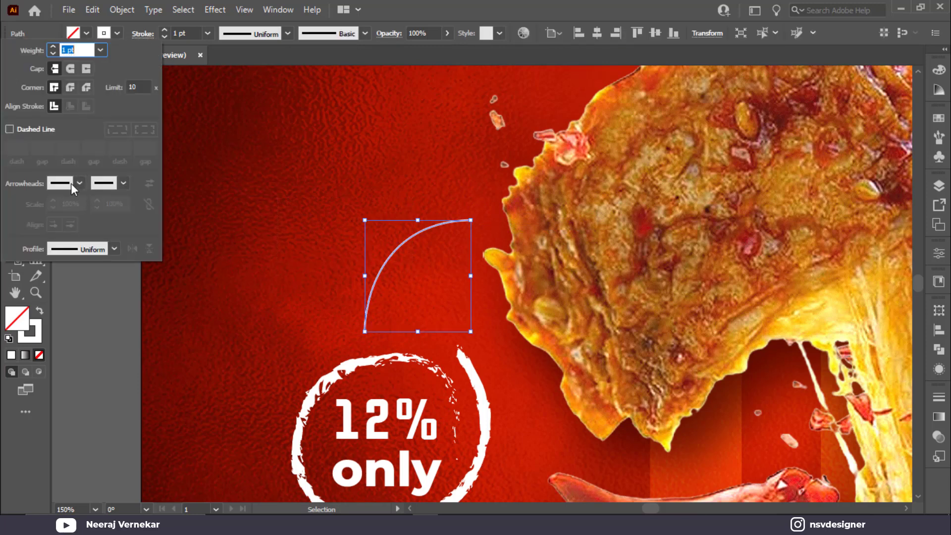
left_click(78, 183)
left_click(42, 230)
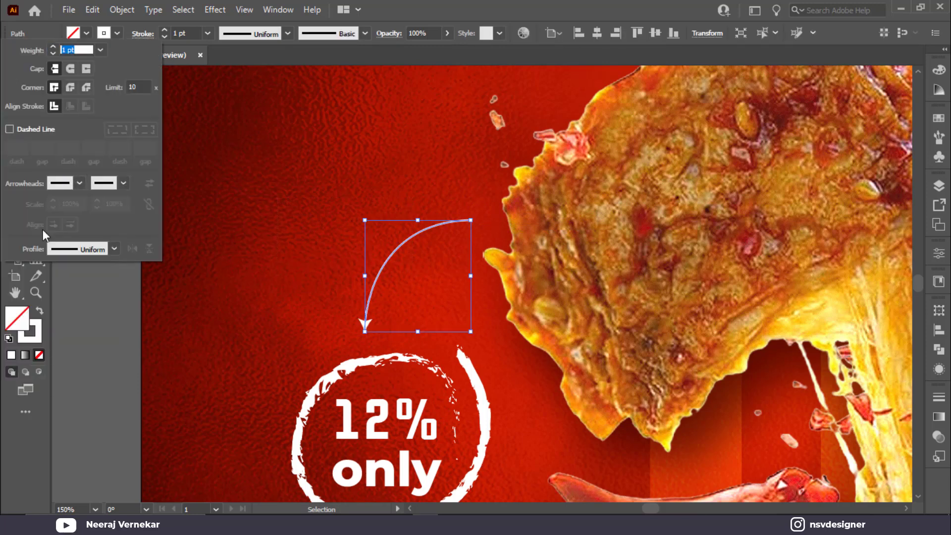
left_click(265, 39)
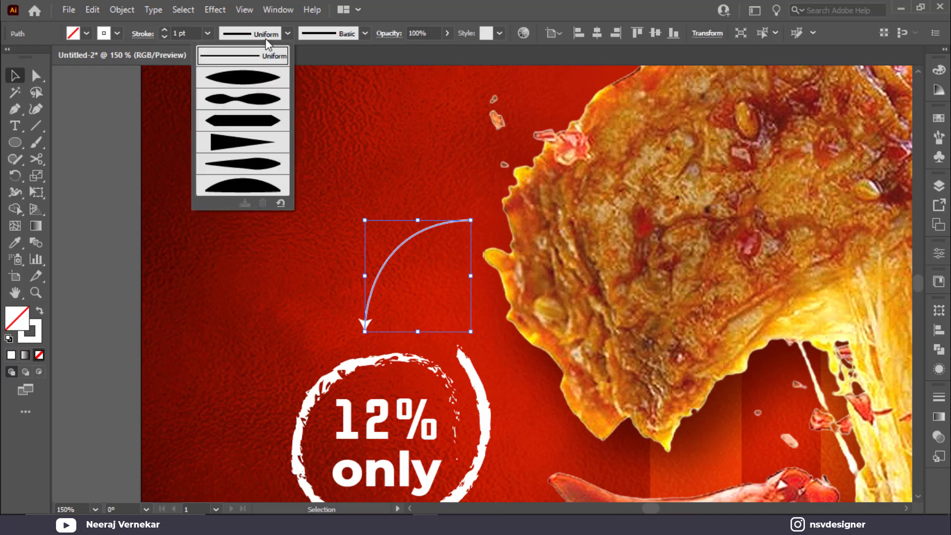
left_click(249, 82)
key("Up")
key("Up")
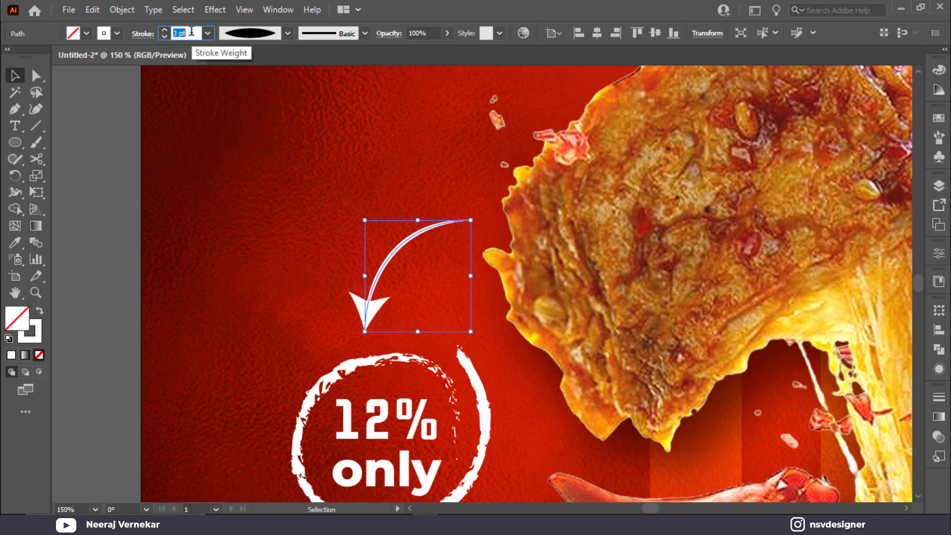
left_click(233, 148)
key("ctrl+0")
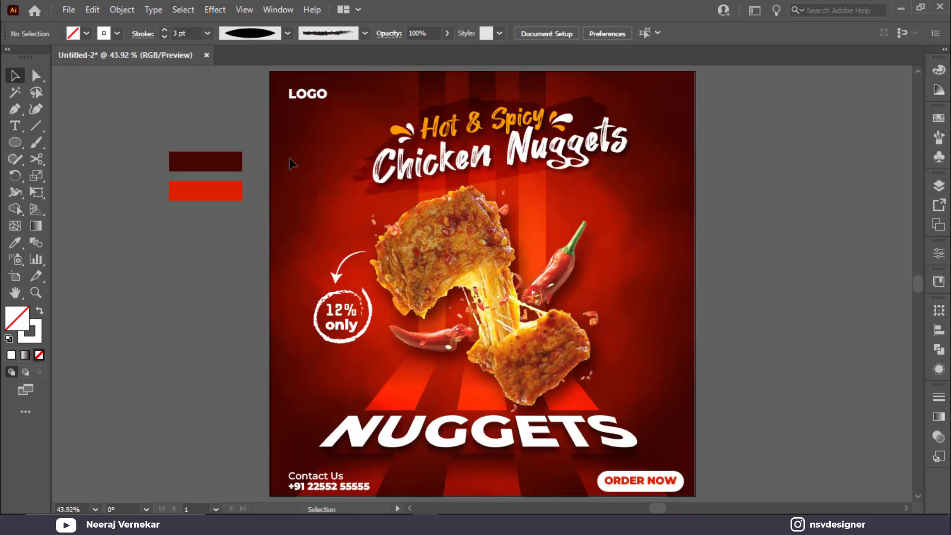